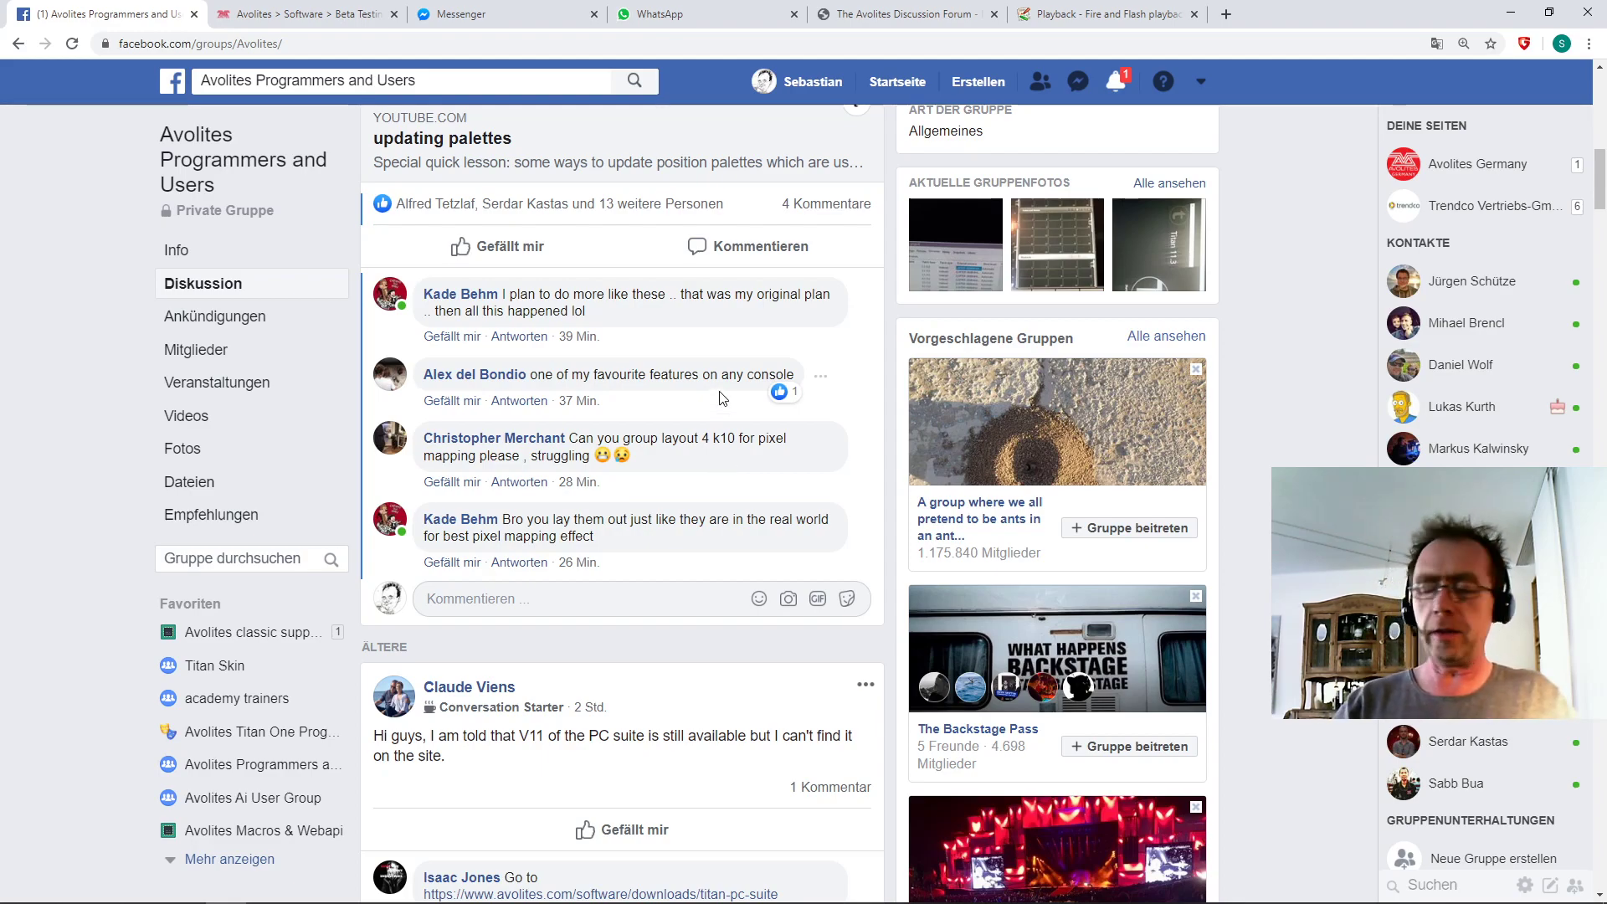
- Leave the Facebook question about pixel-mapping four K10s and switch to Titan Go
mouse_move(398, 208)
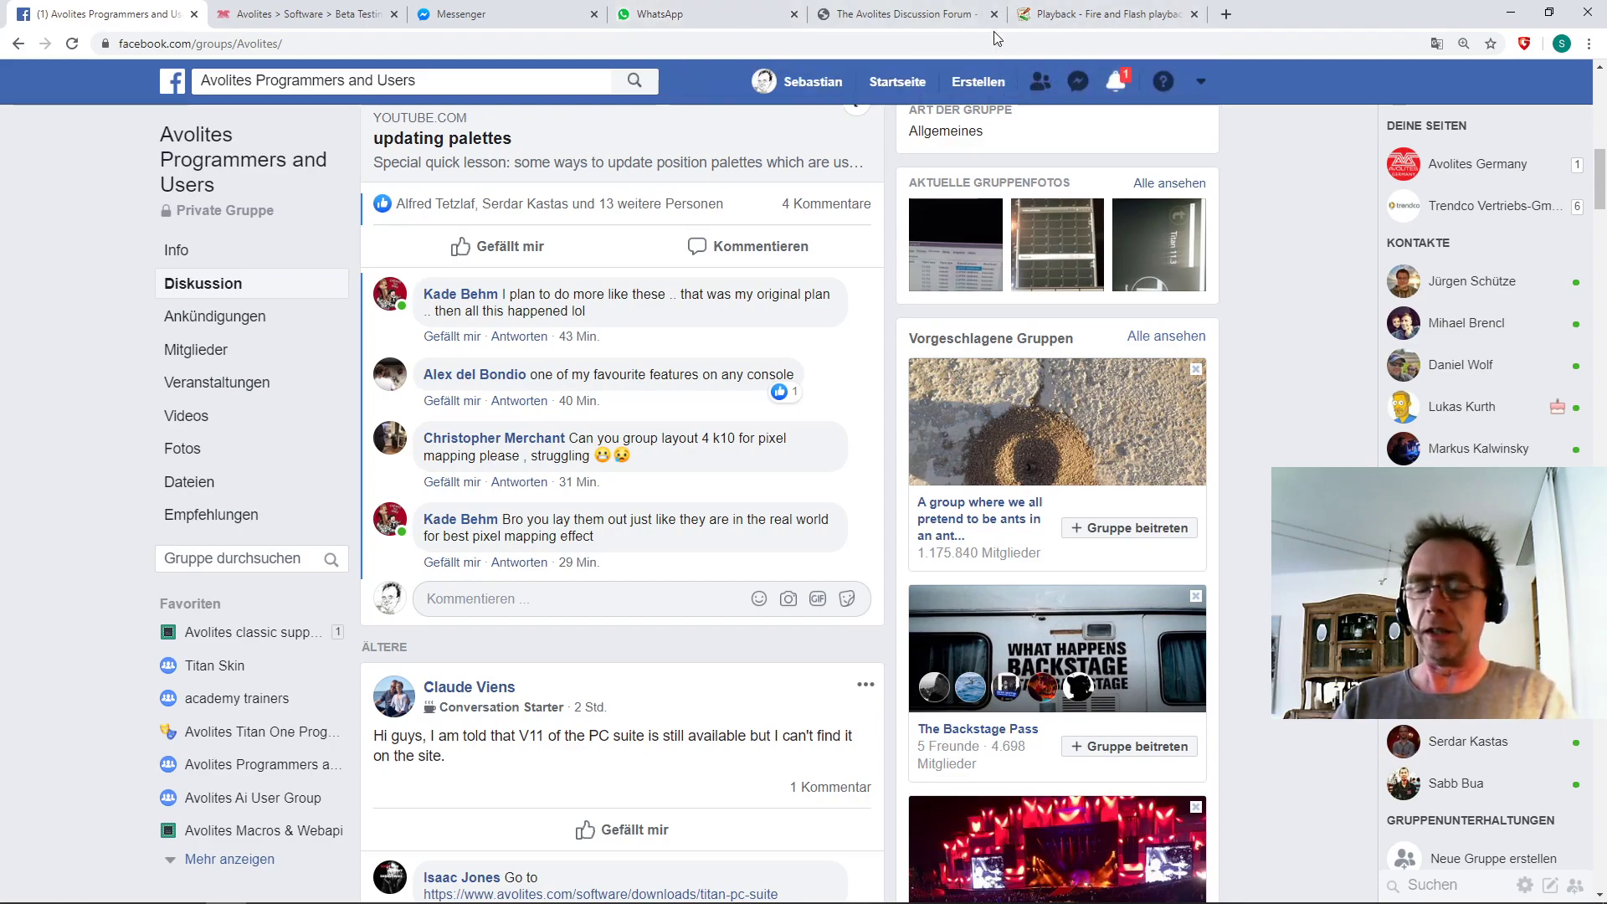
key(alt+Tab)
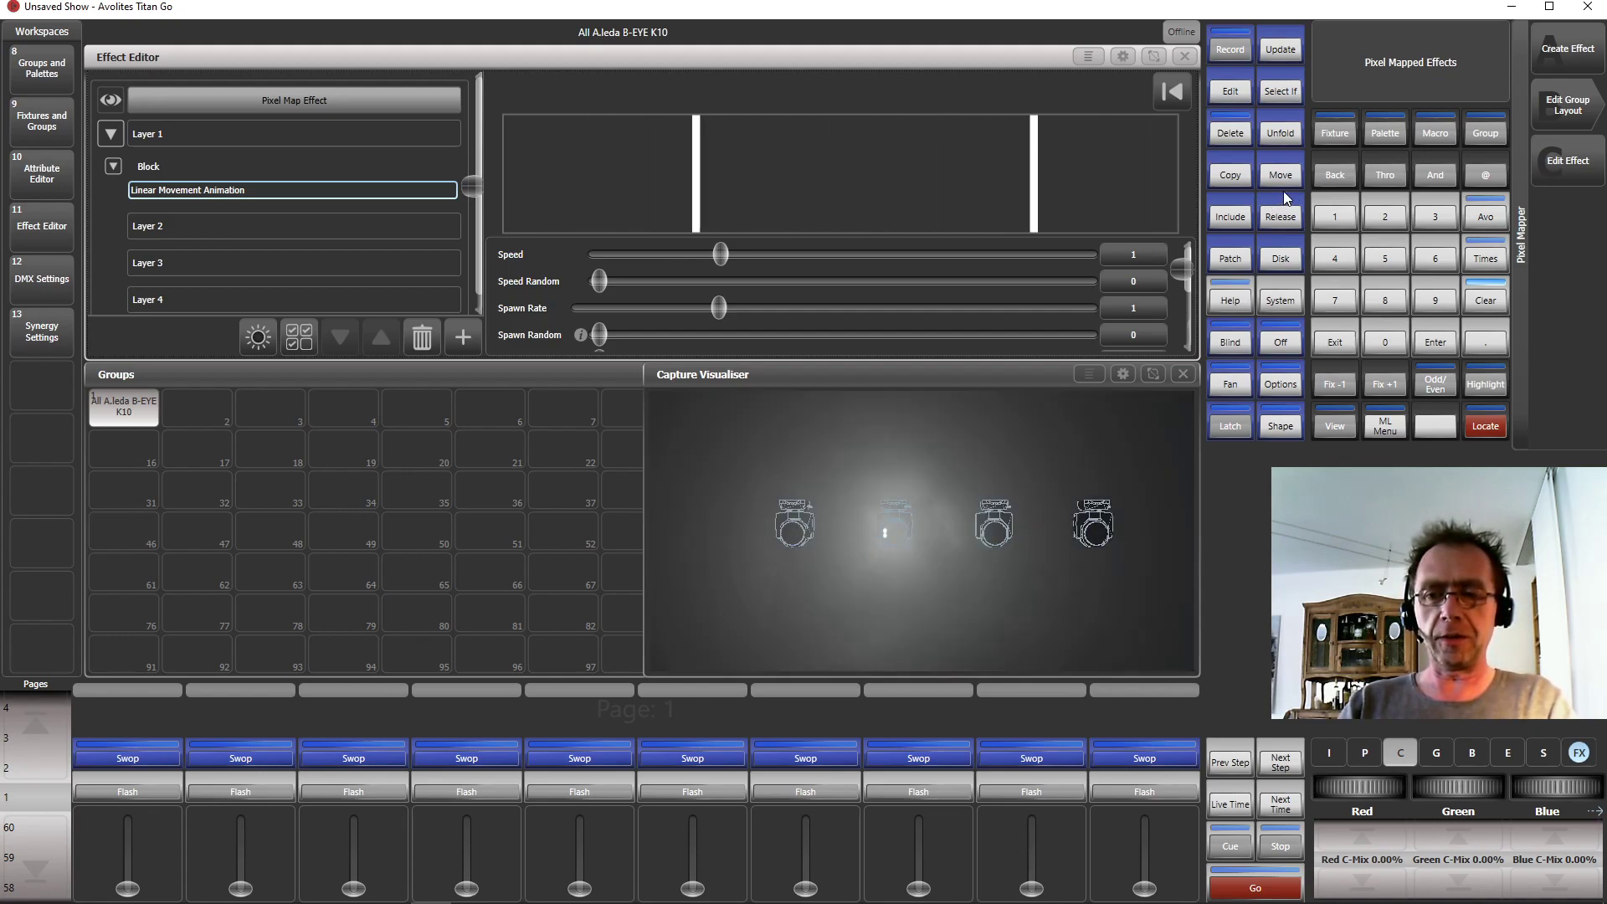
- Create a new show from the Disk menu and confirm with Ok
click(1287, 260)
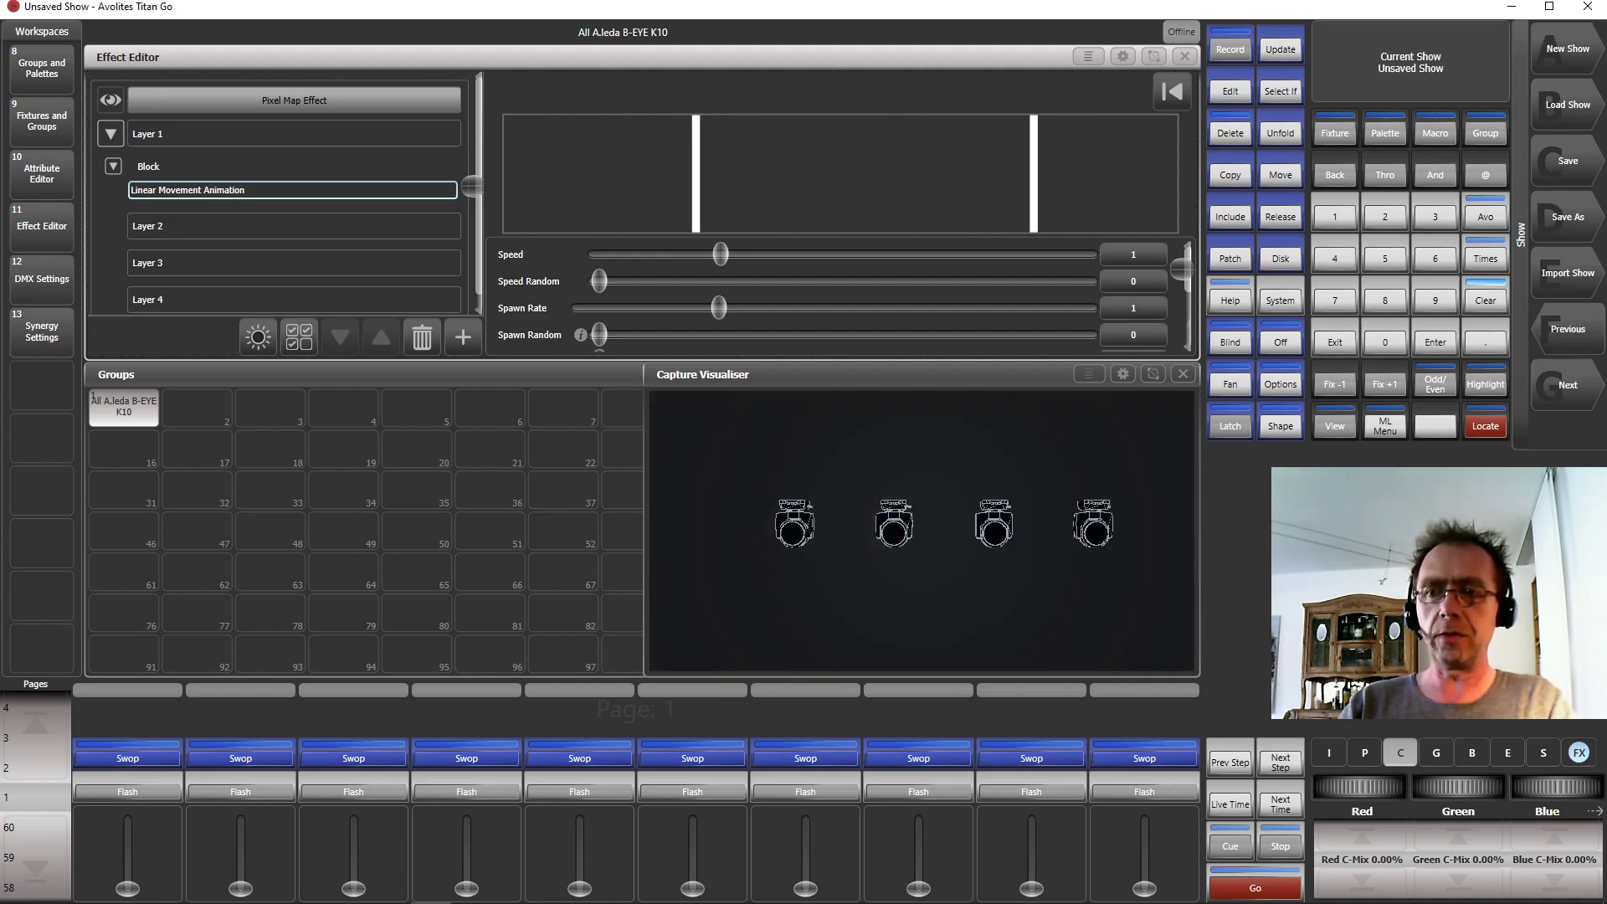
click(1581, 56)
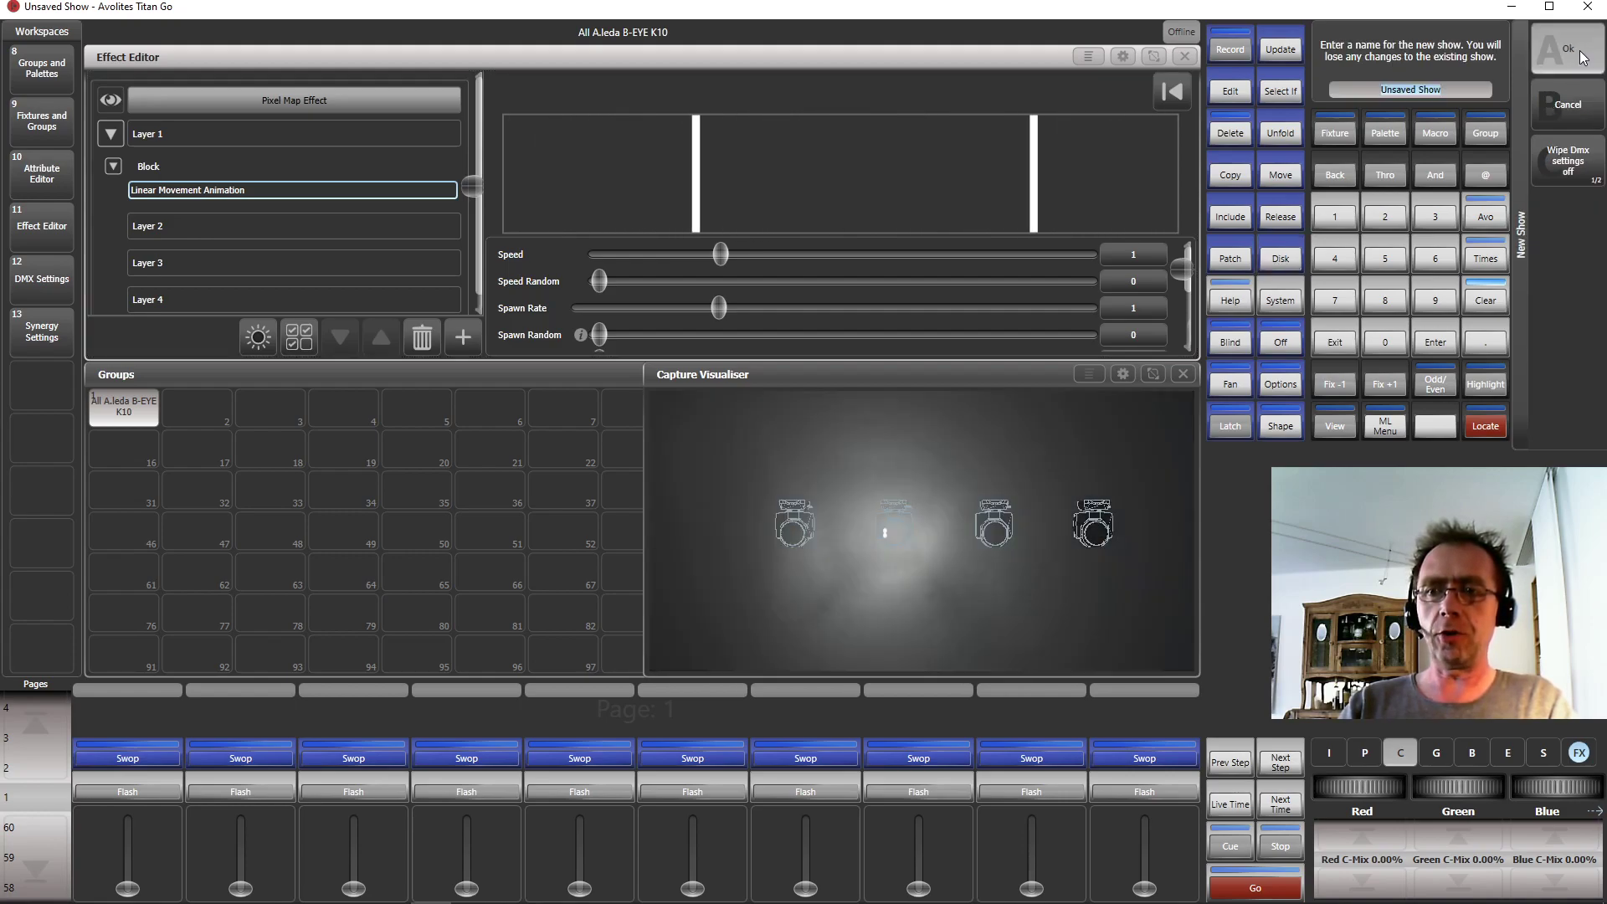
click(1582, 56)
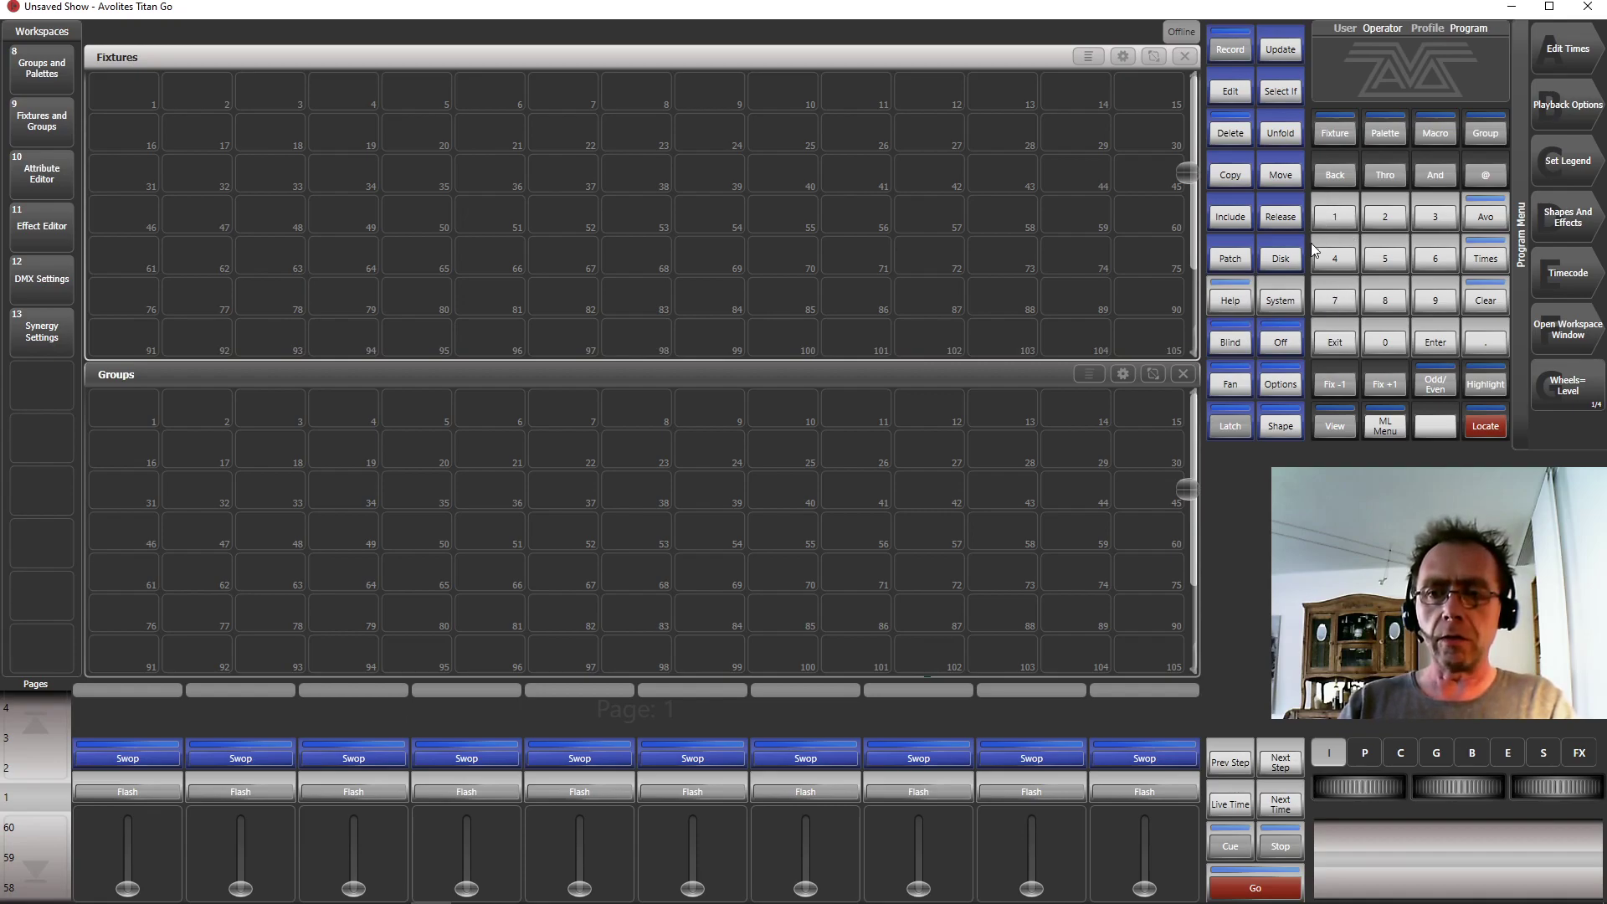
- Search 'cla' in the fixture library and pick Clay Paky A.leda B-EYE K10, Extended mode
click(1241, 258)
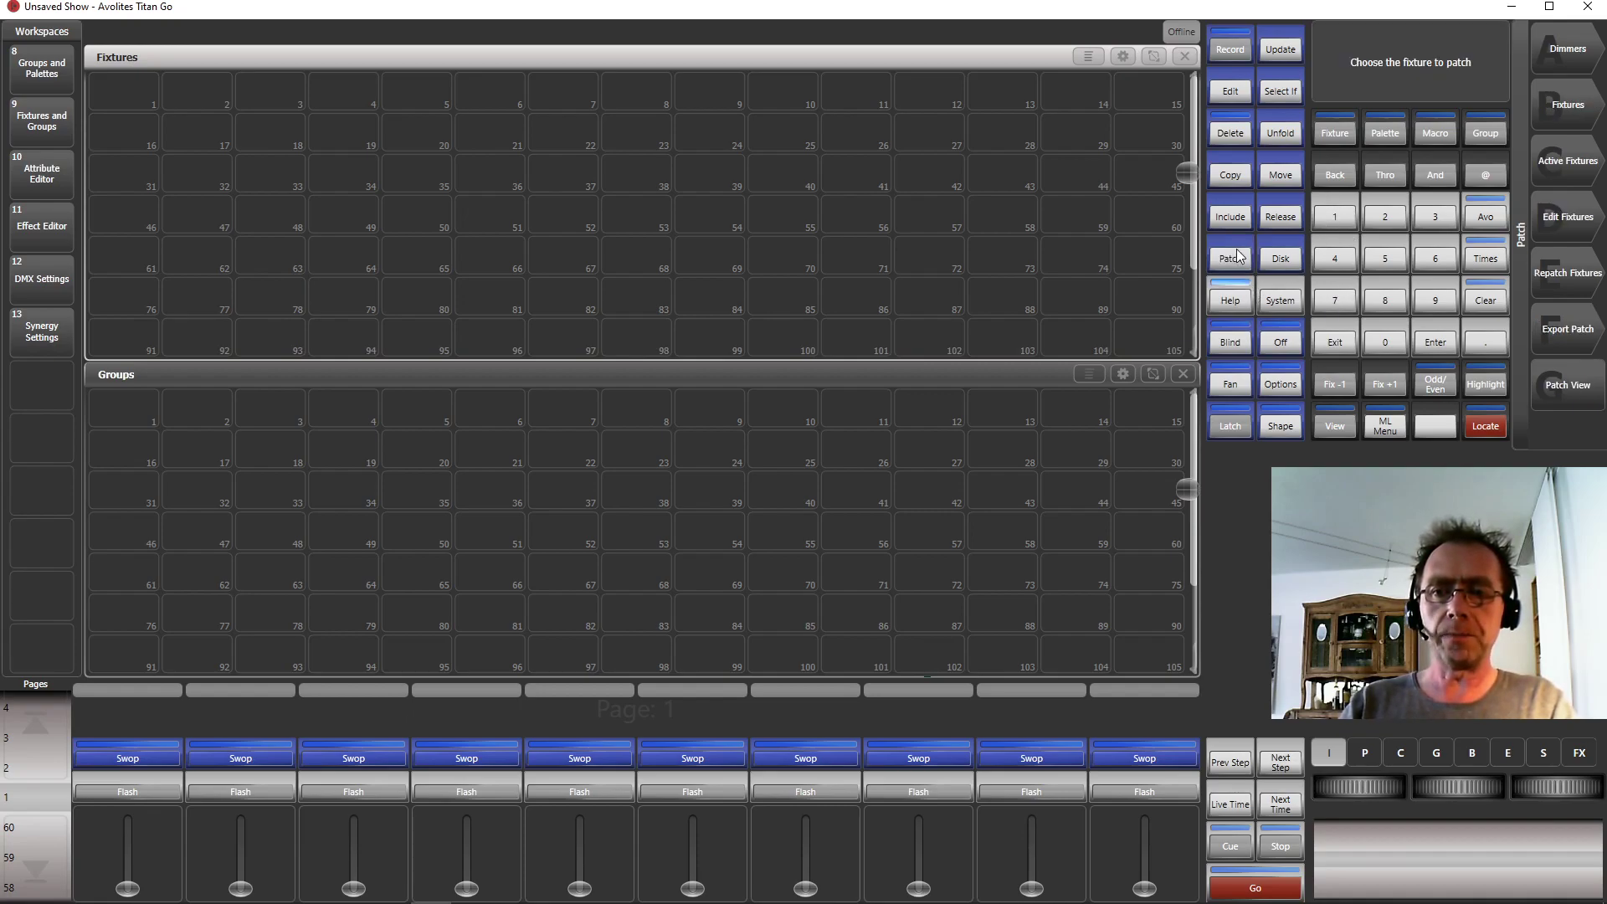
click(1573, 108)
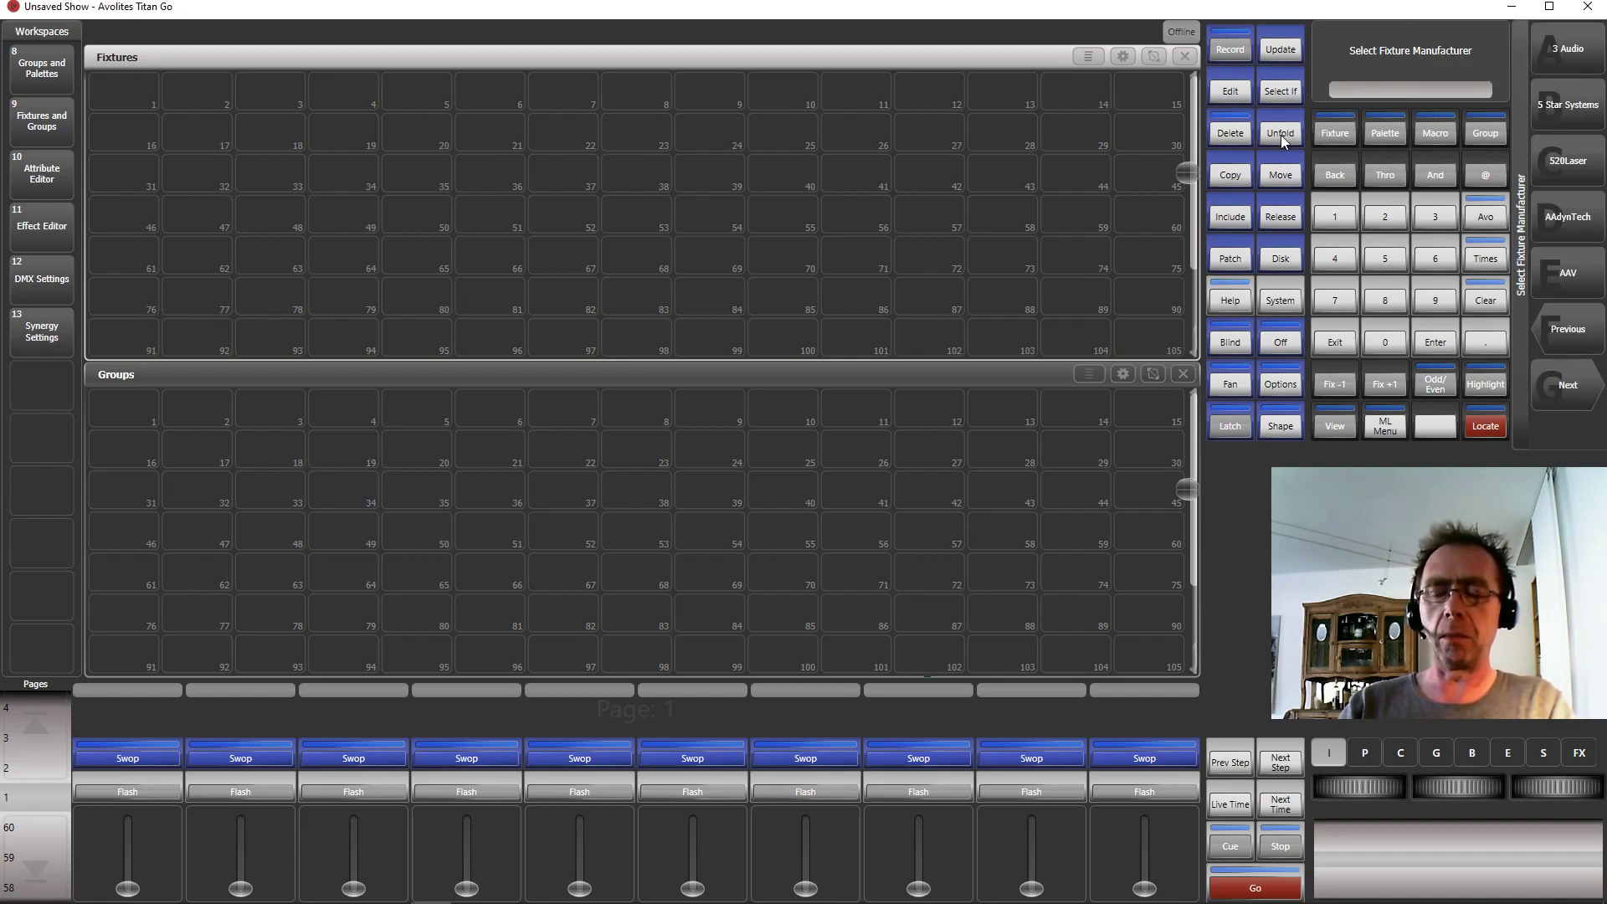
text(cla)
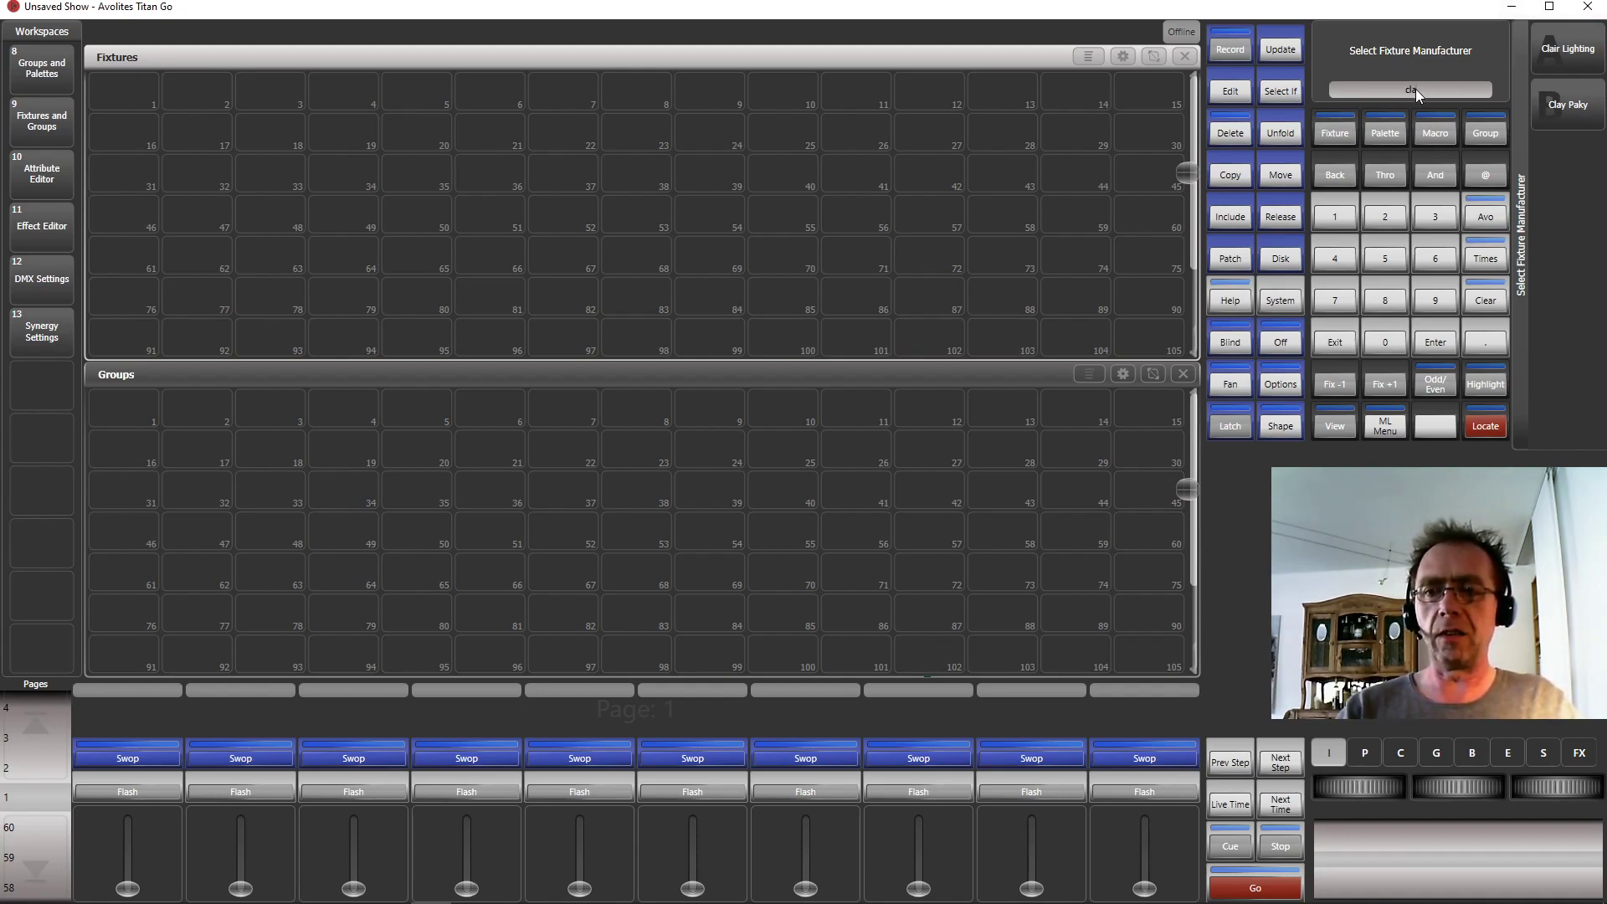
click(1588, 112)
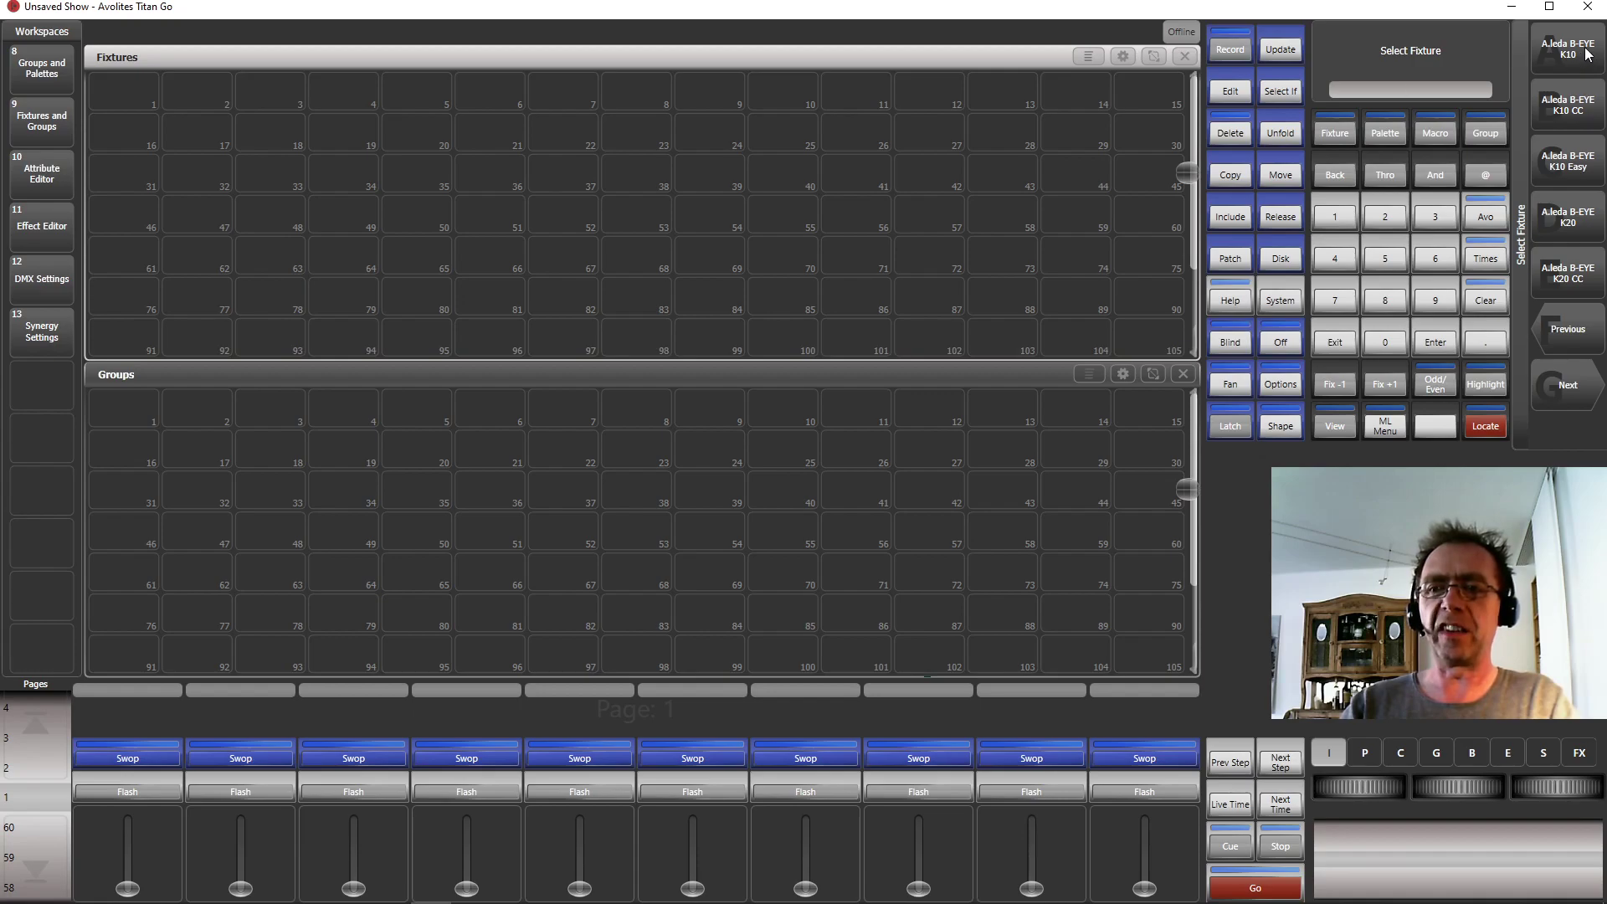
click(1584, 60)
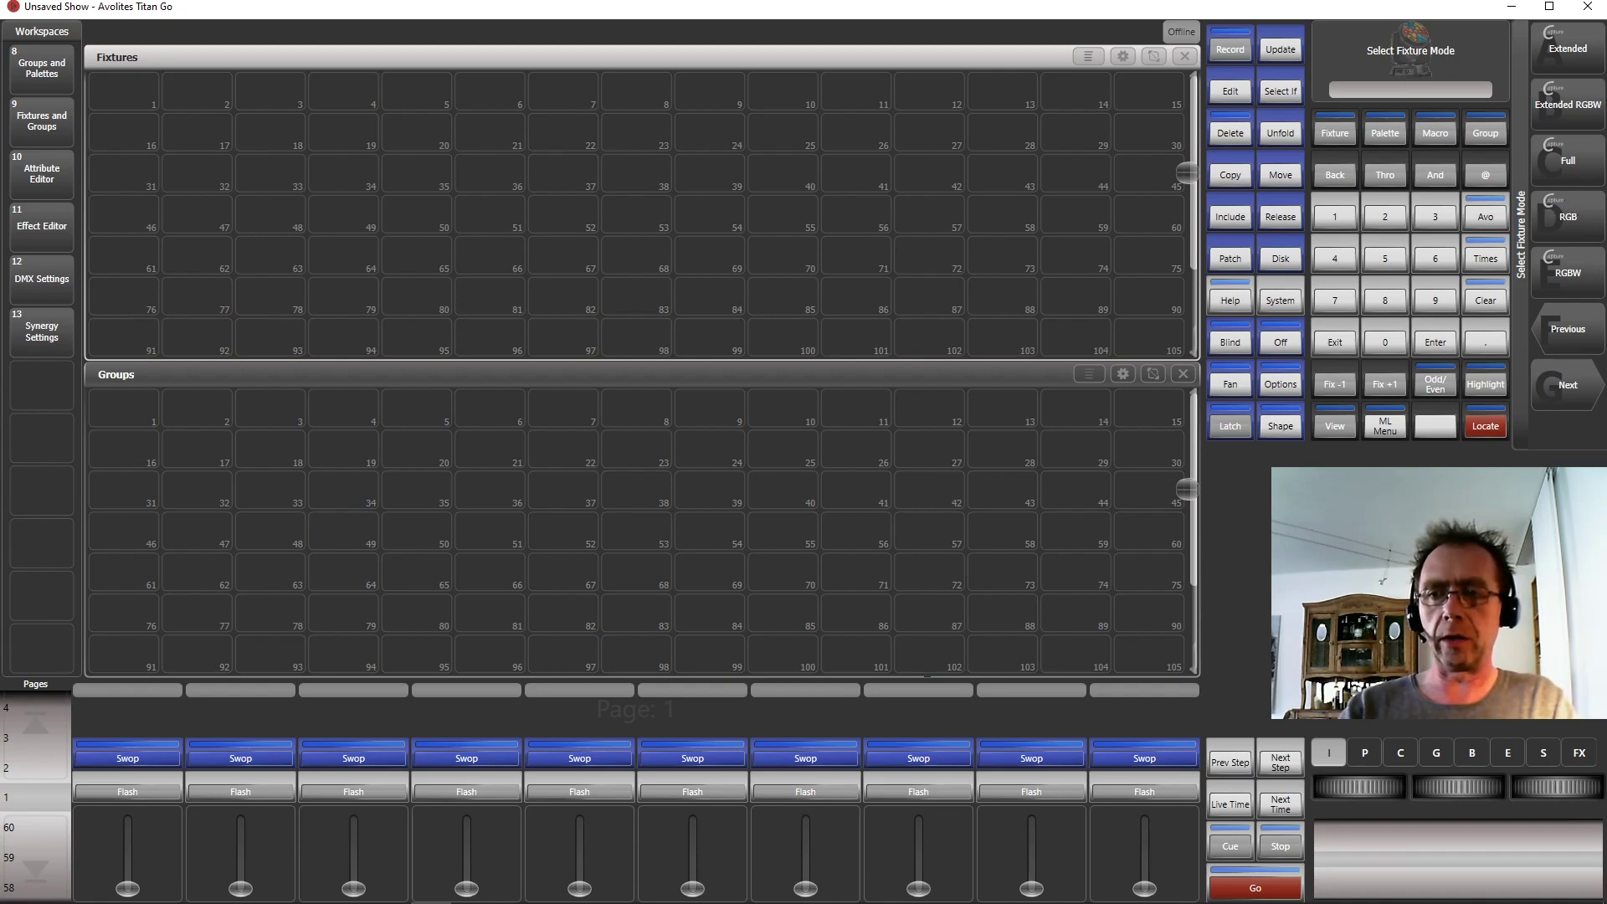
click(1582, 55)
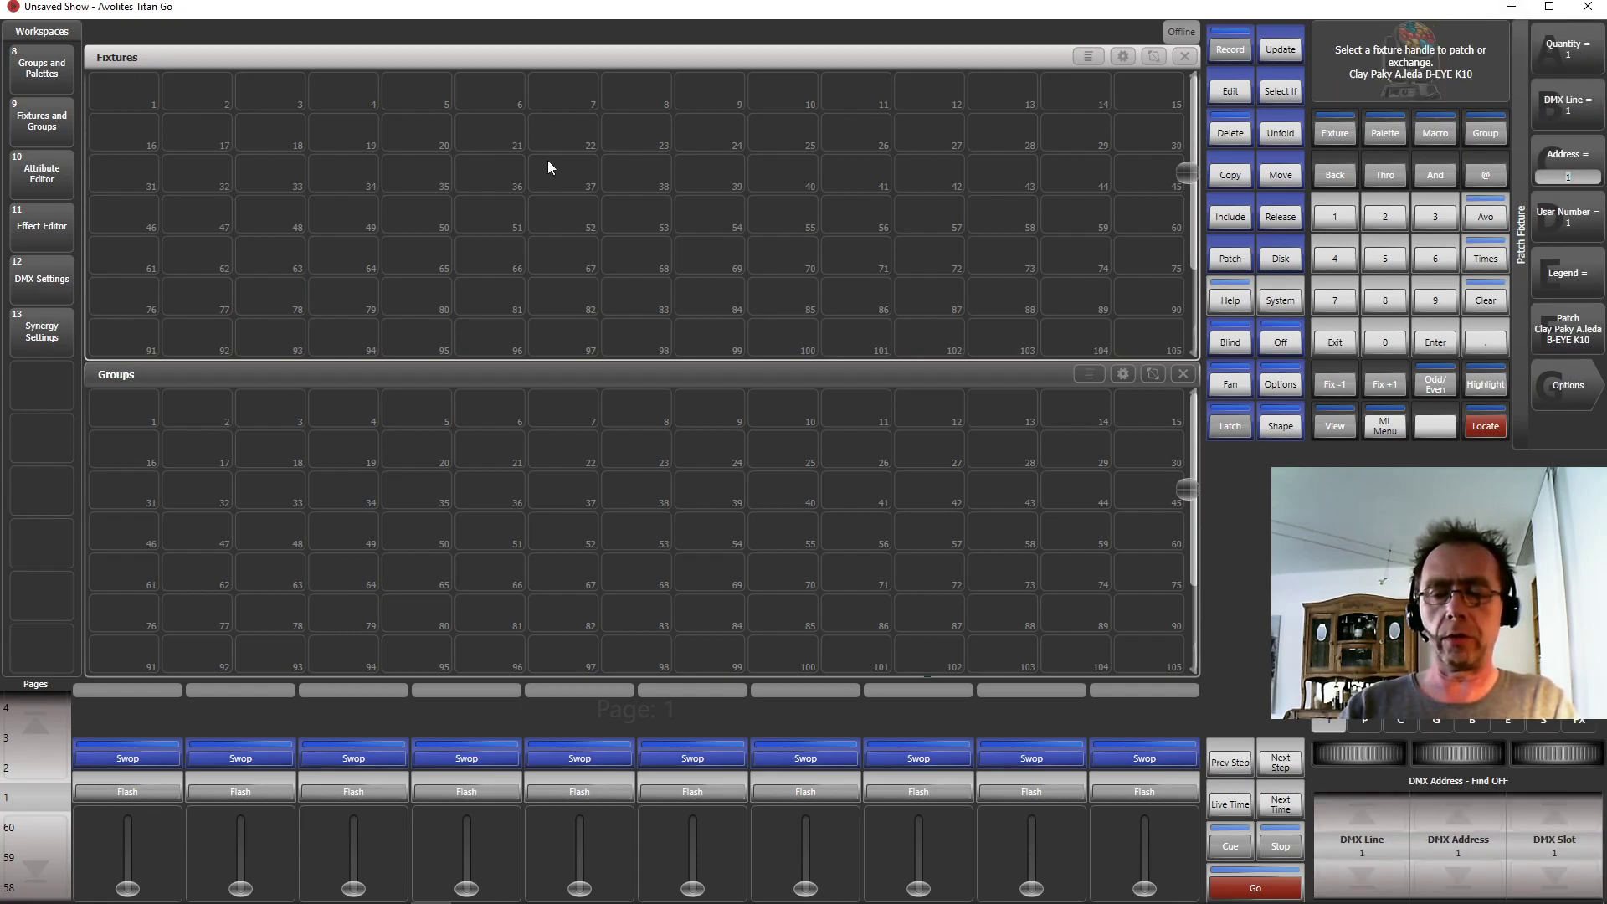
- Place the four K10s in fixture cells 16, 18, 20 and 22, then exit patching
click(146, 129)
click(268, 124)
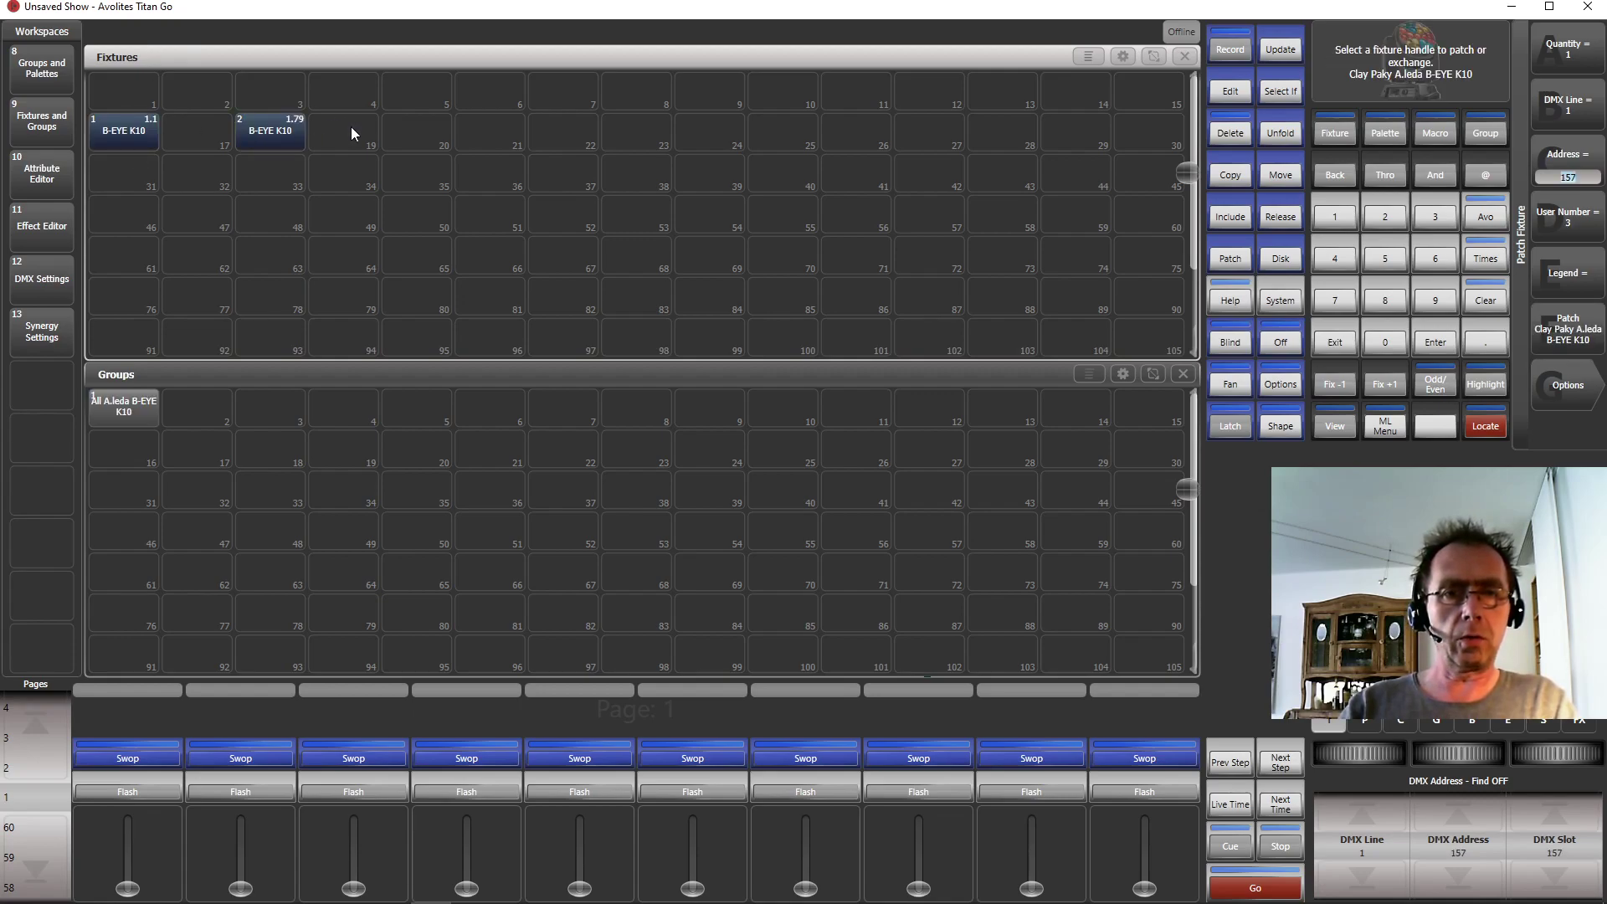
click(569, 126)
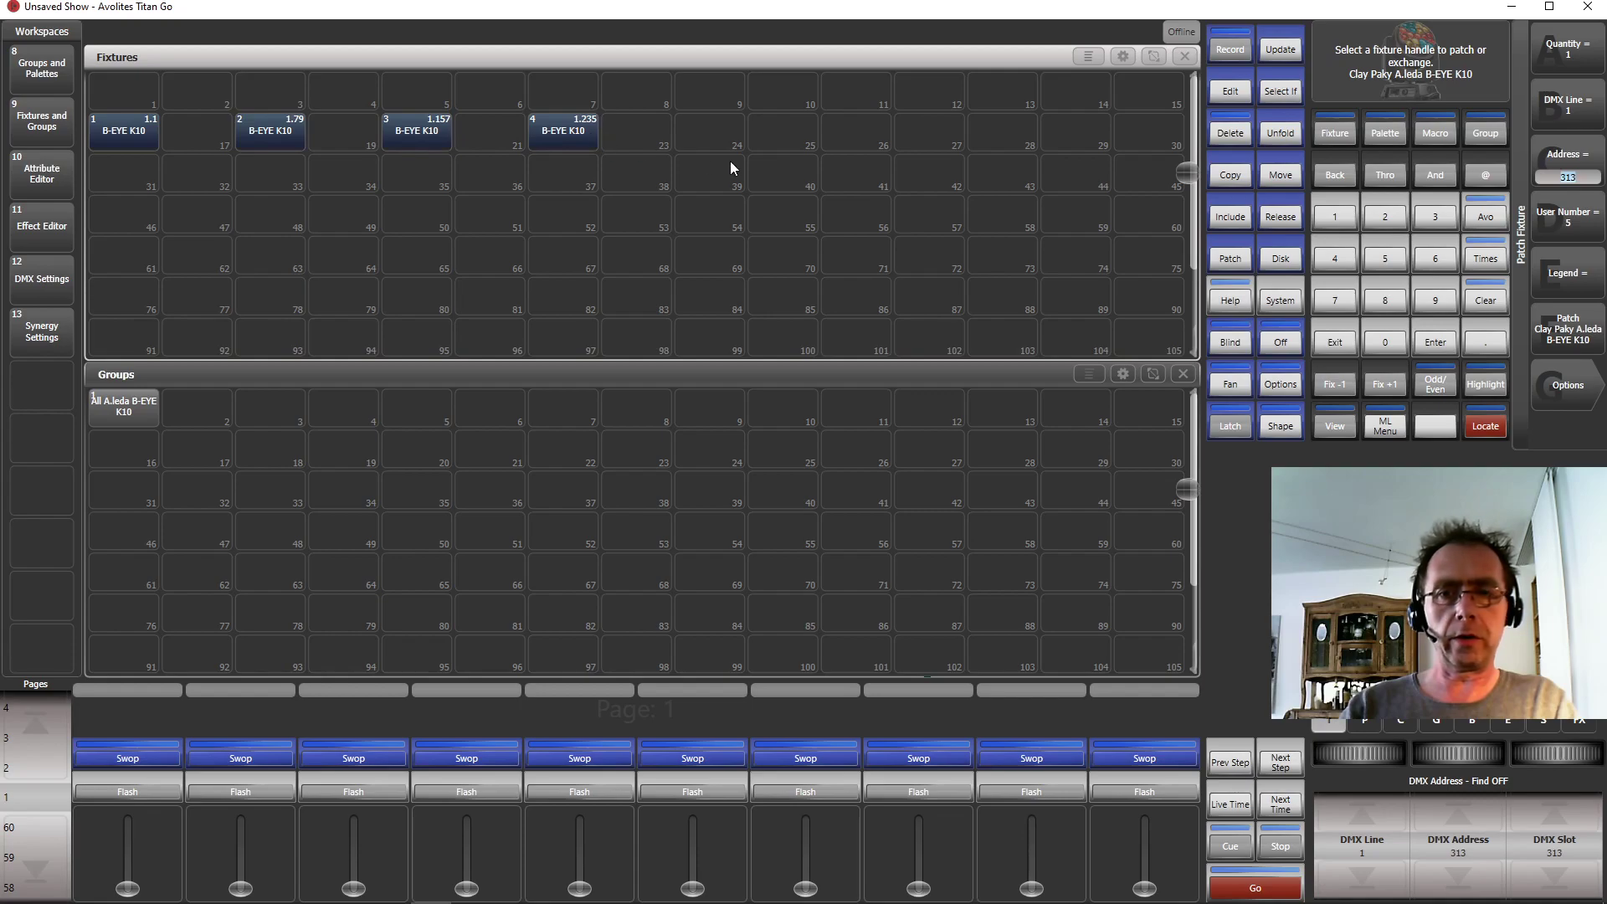
click(1336, 345)
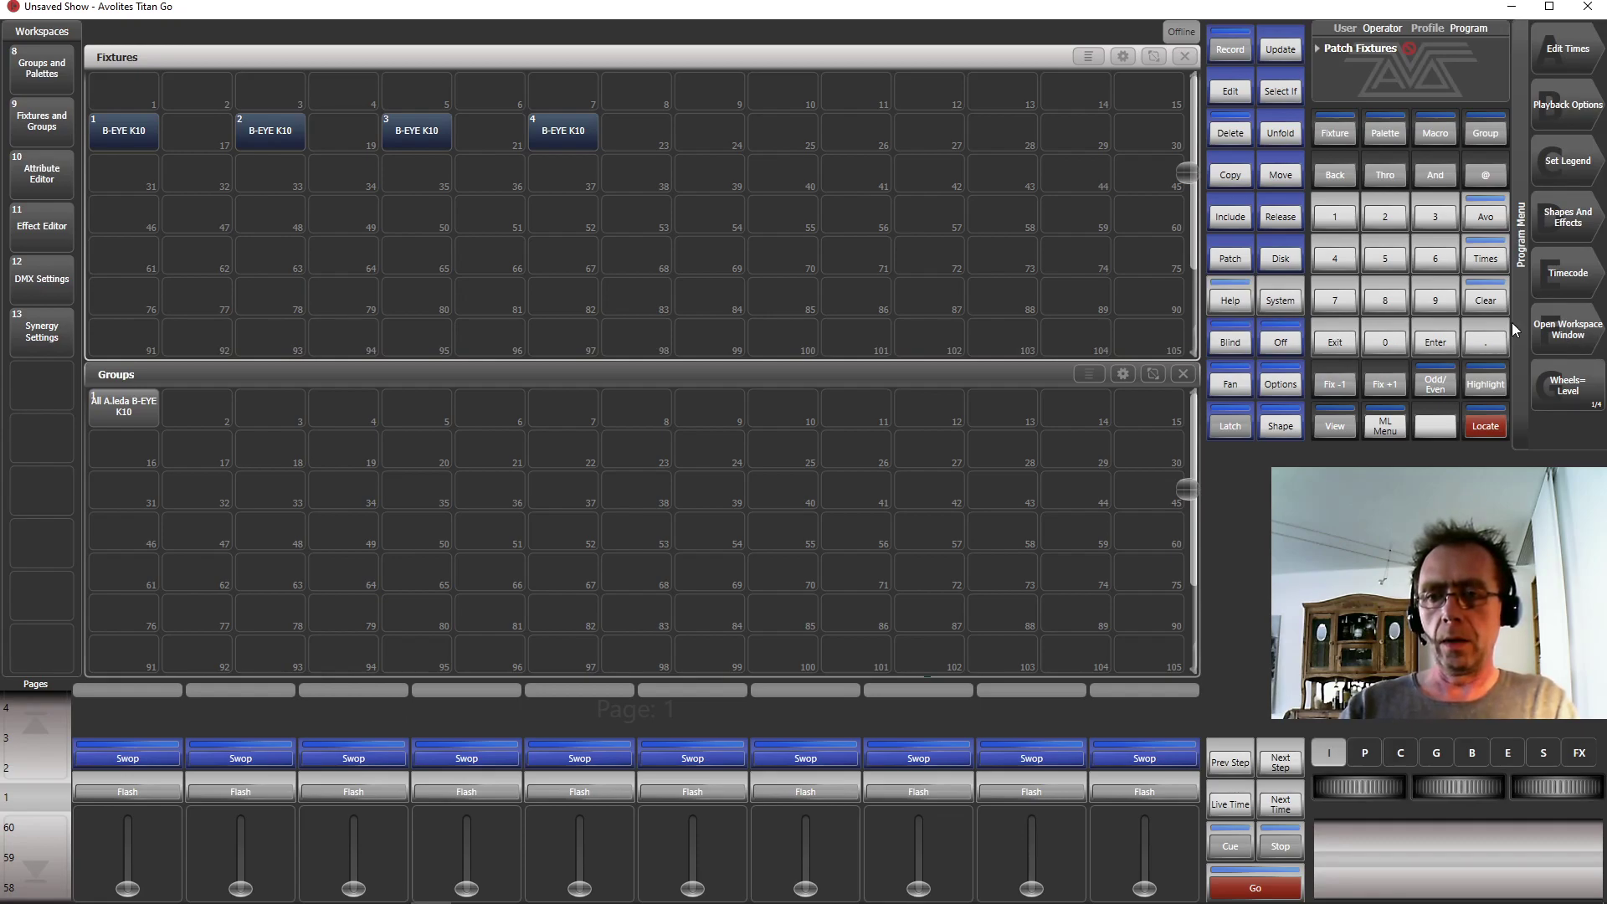
- Open Capture Visualiser and Capture Visualiser Settings, then select all four K10 fixtures
click(1559, 325)
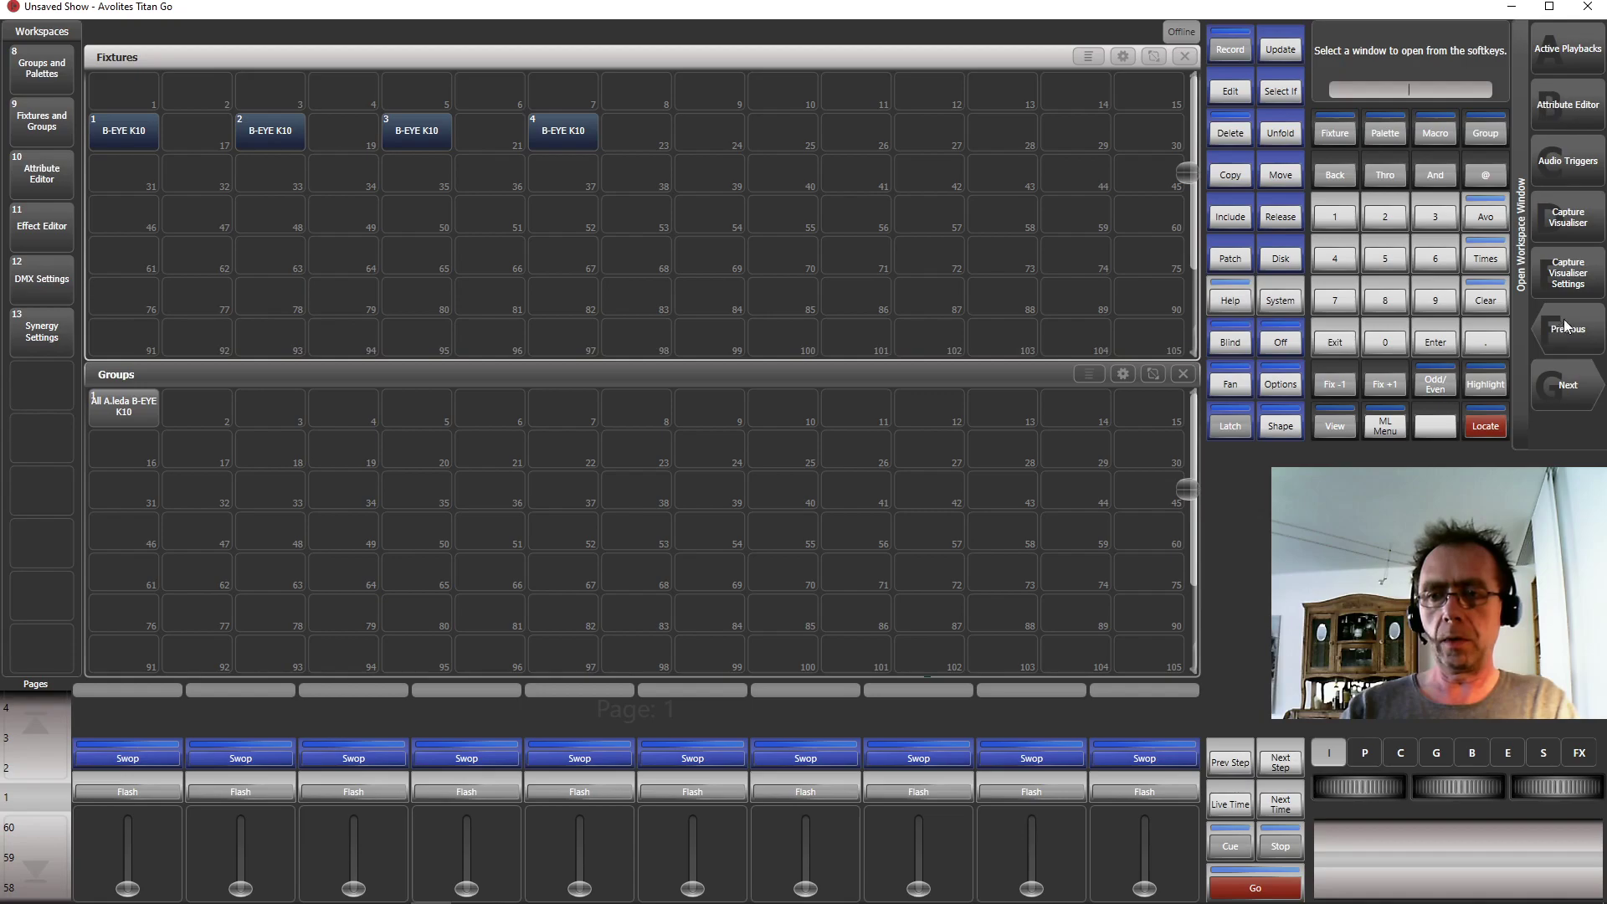
click(1572, 220)
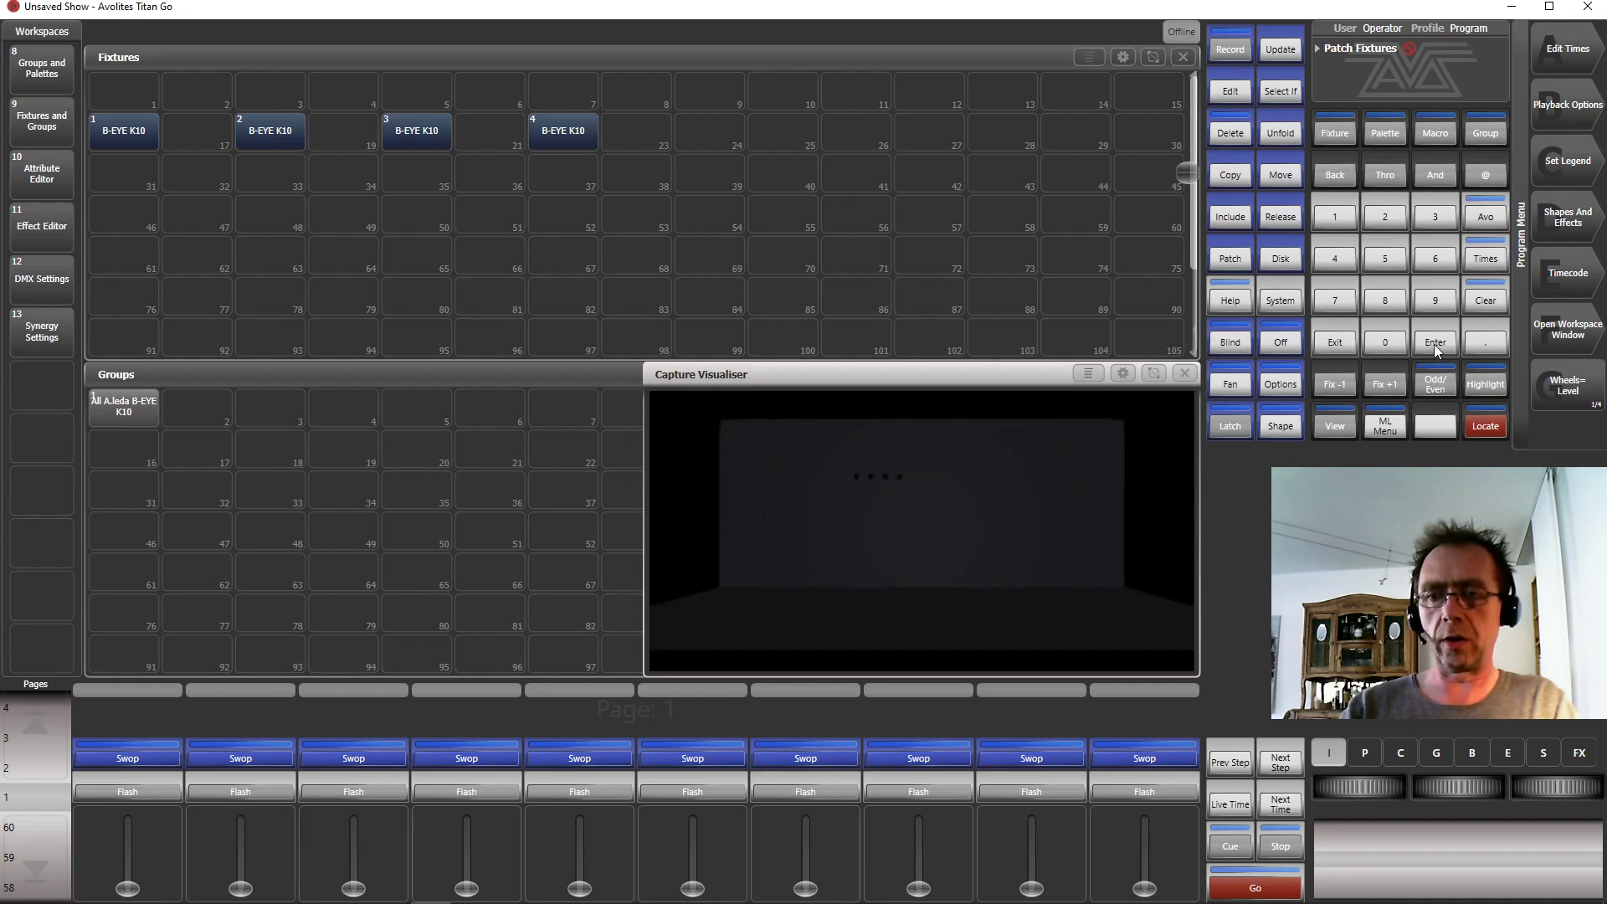
click(1578, 335)
click(1567, 273)
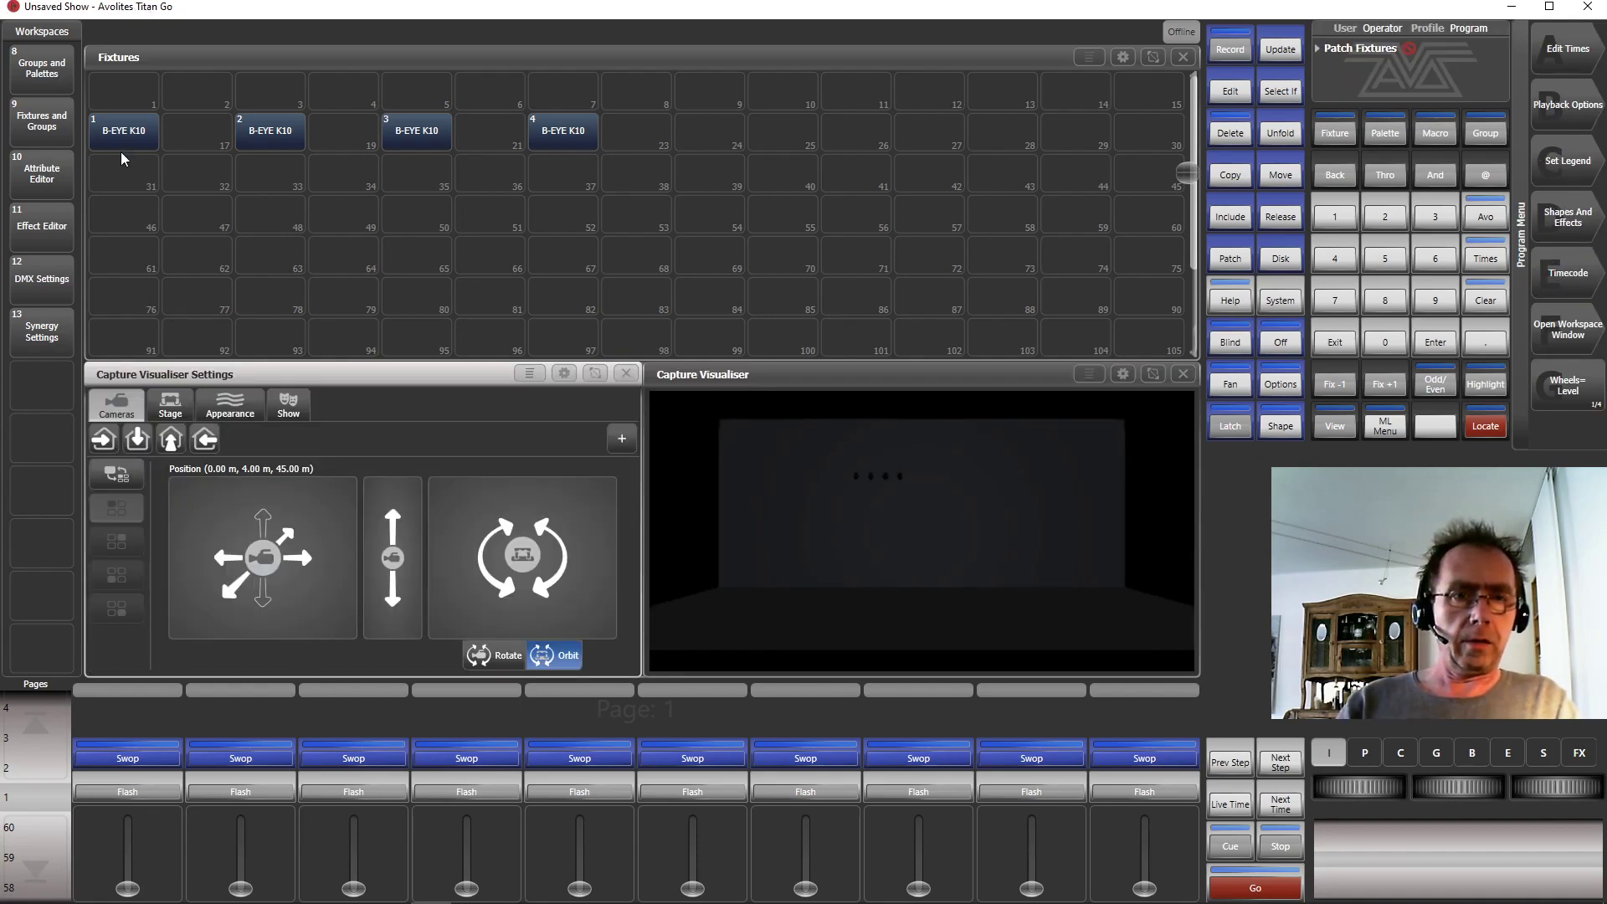
drag(124, 133, 611, 134)
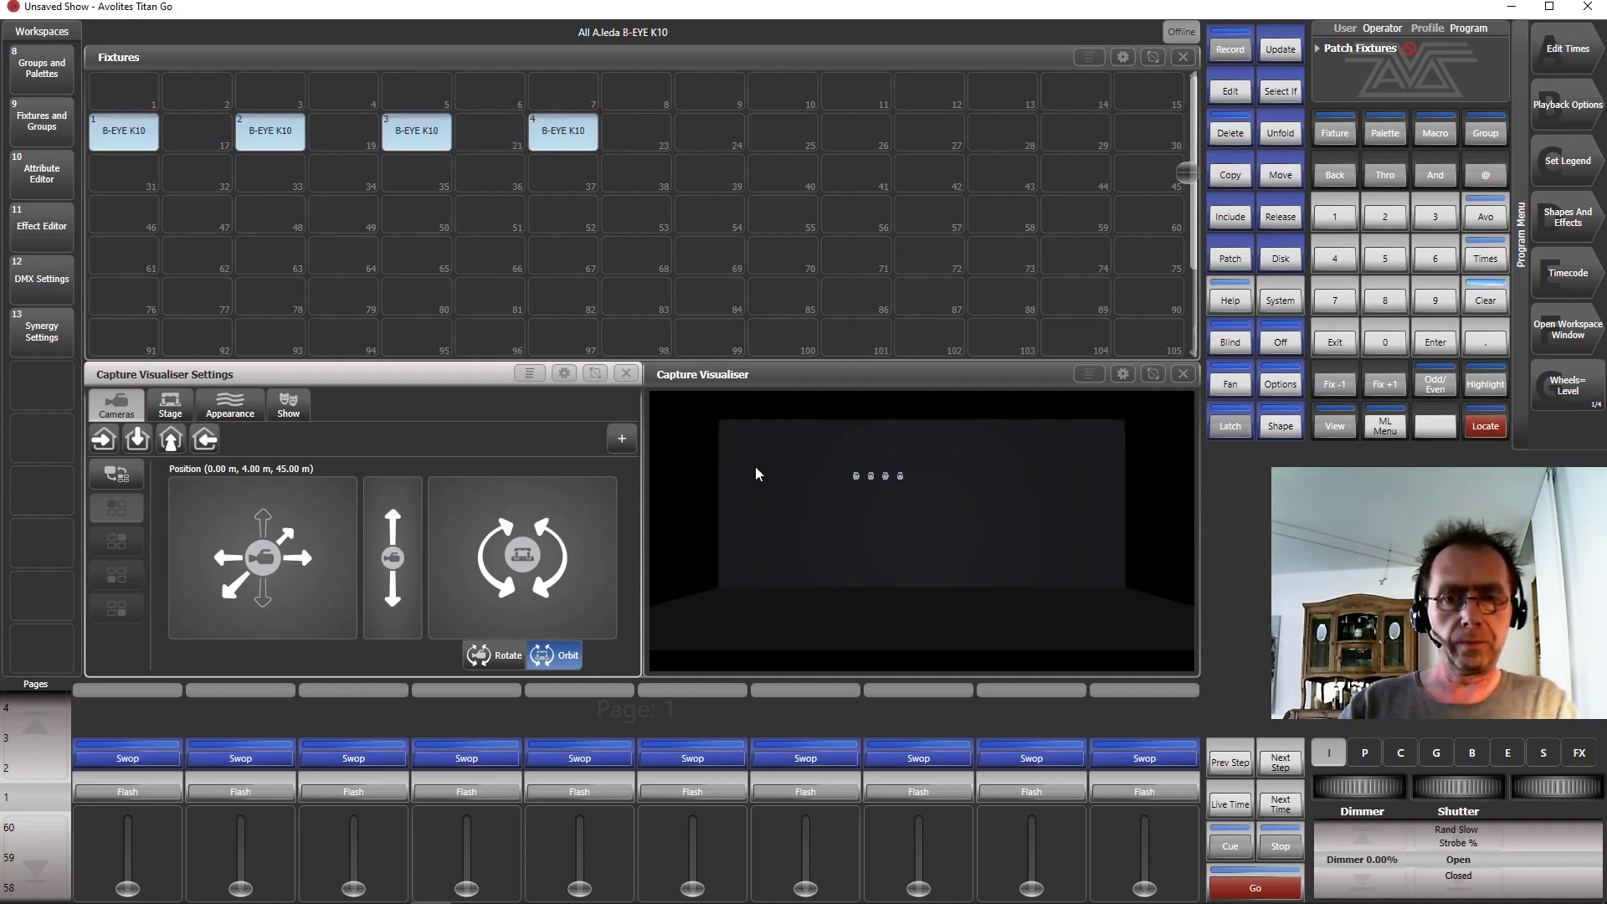
- Locate the four K10s and move the camera to (-3.41 m, 6.90 m, 7.61 m)
click(1483, 427)
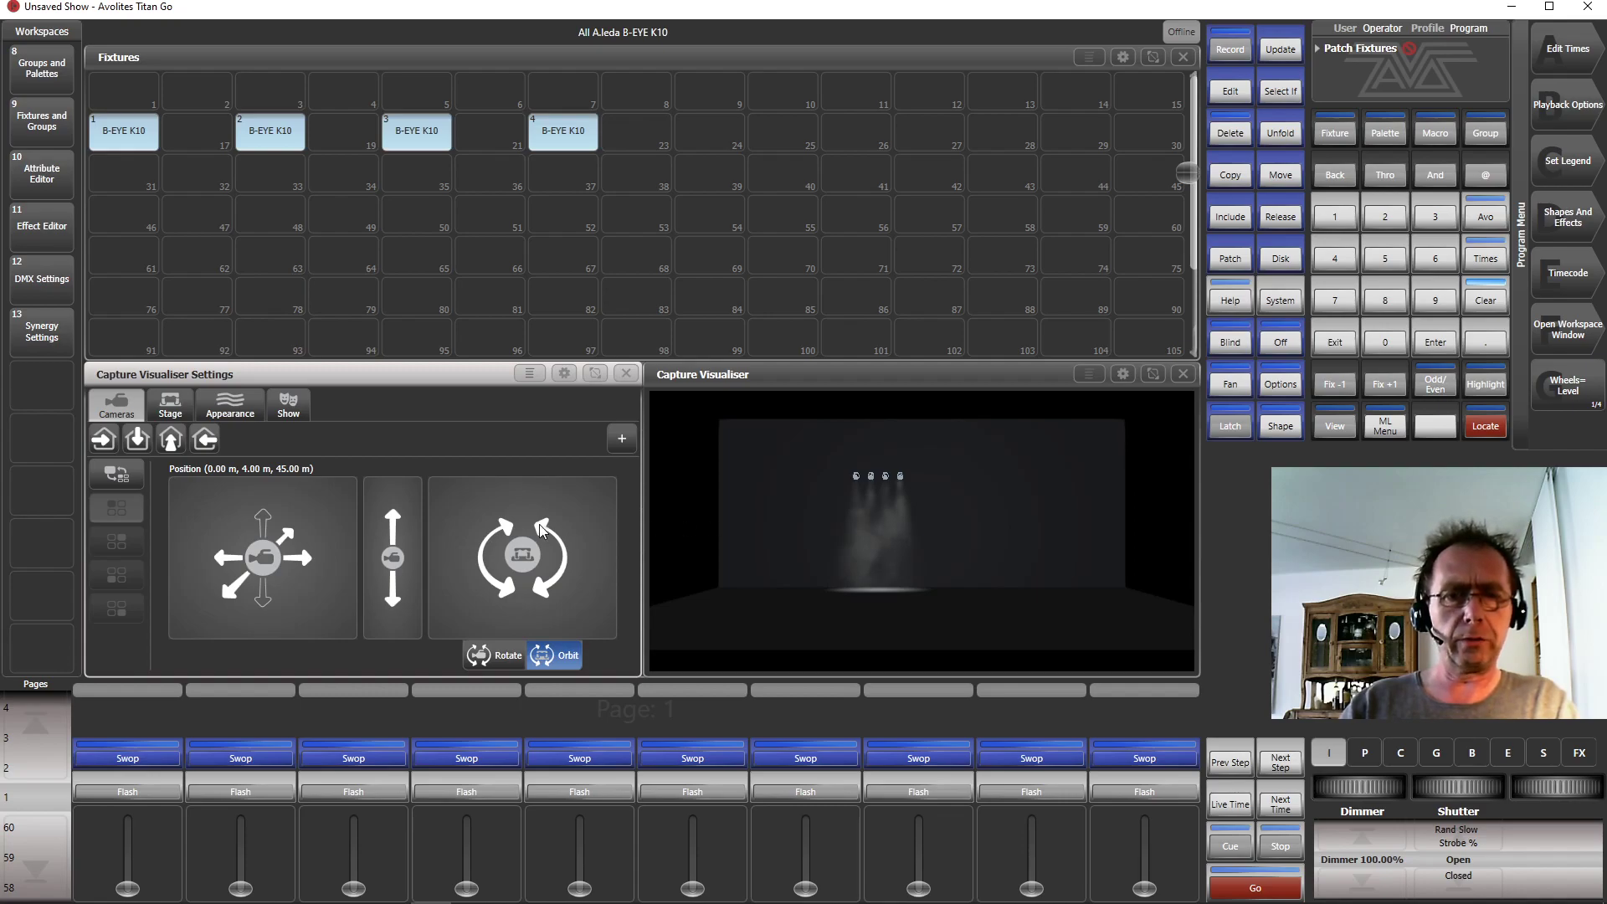
drag(267, 559, 273, 438)
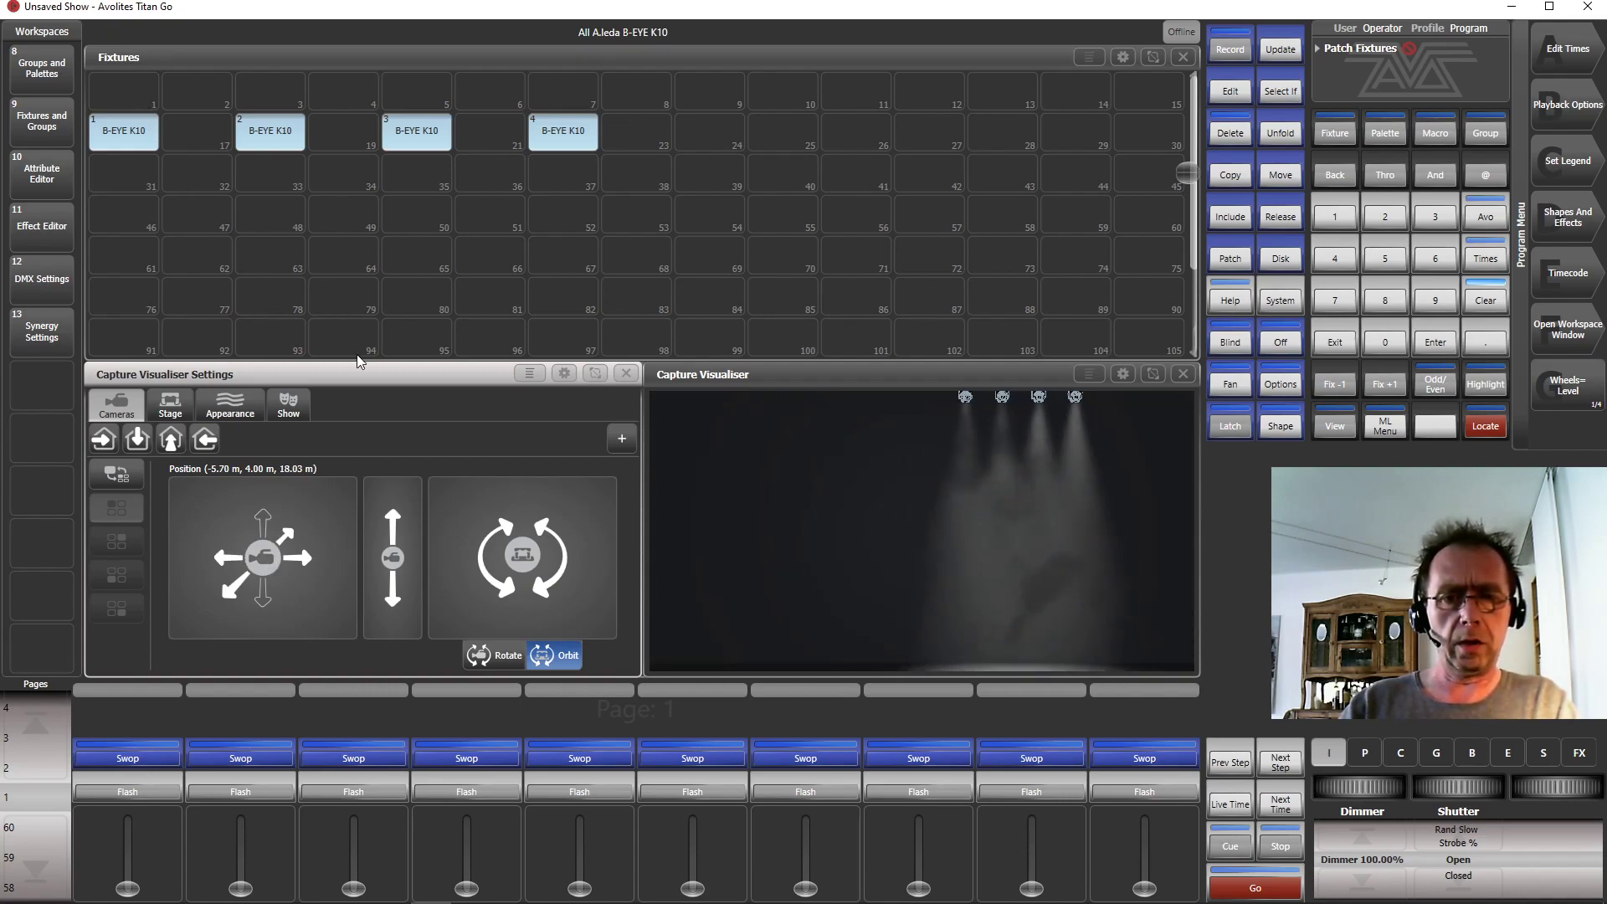
drag(395, 549, 423, 636)
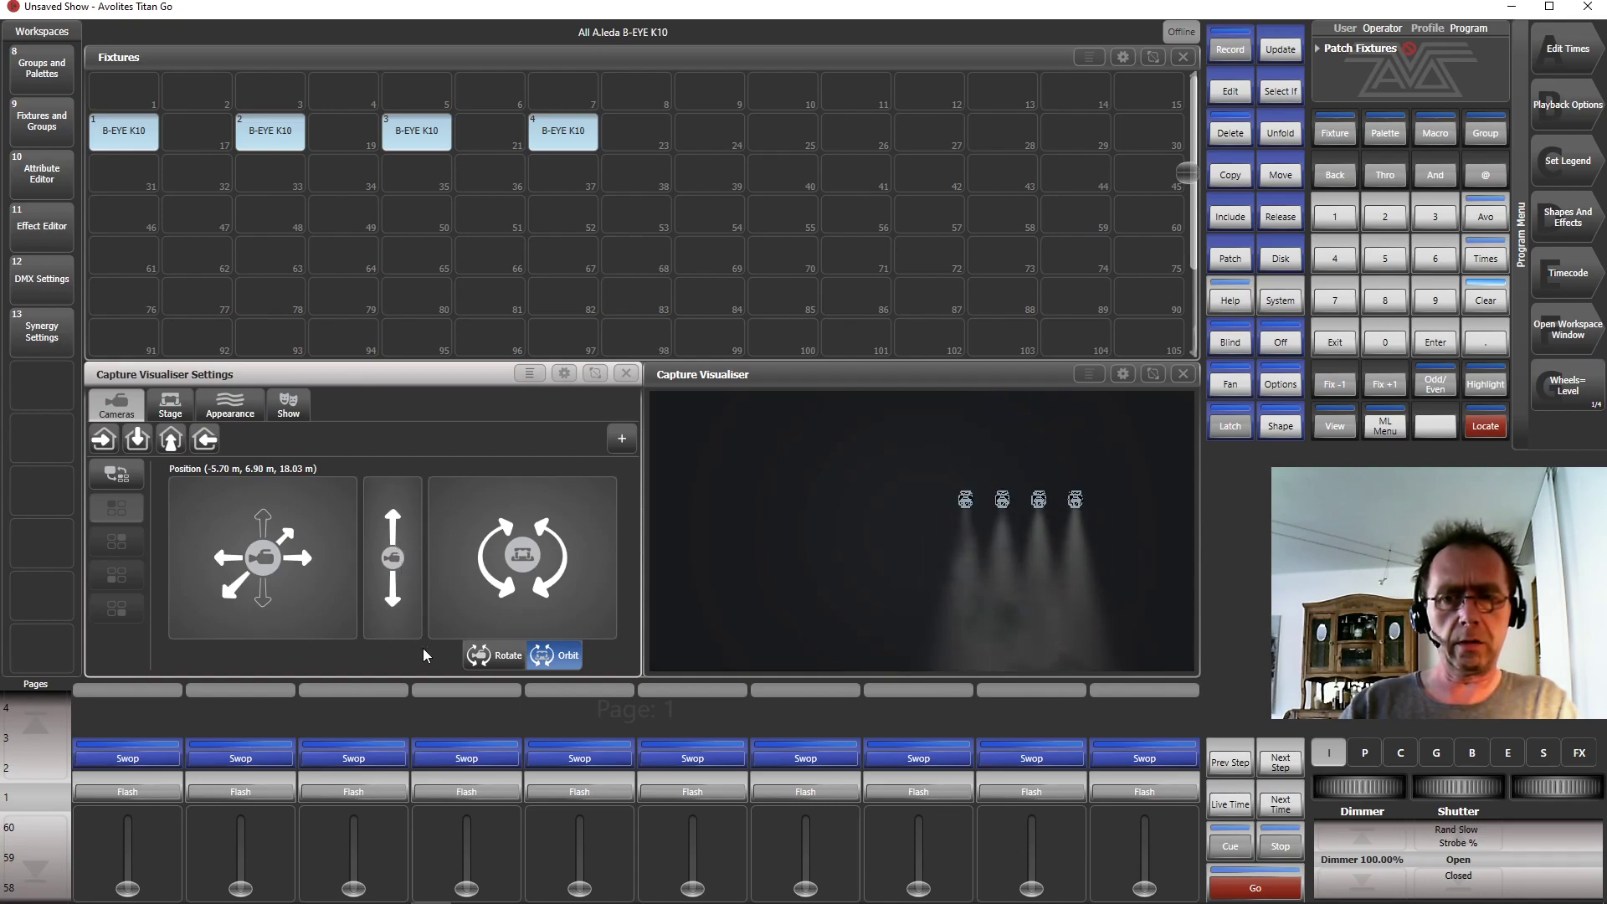
drag(265, 549, 313, 559)
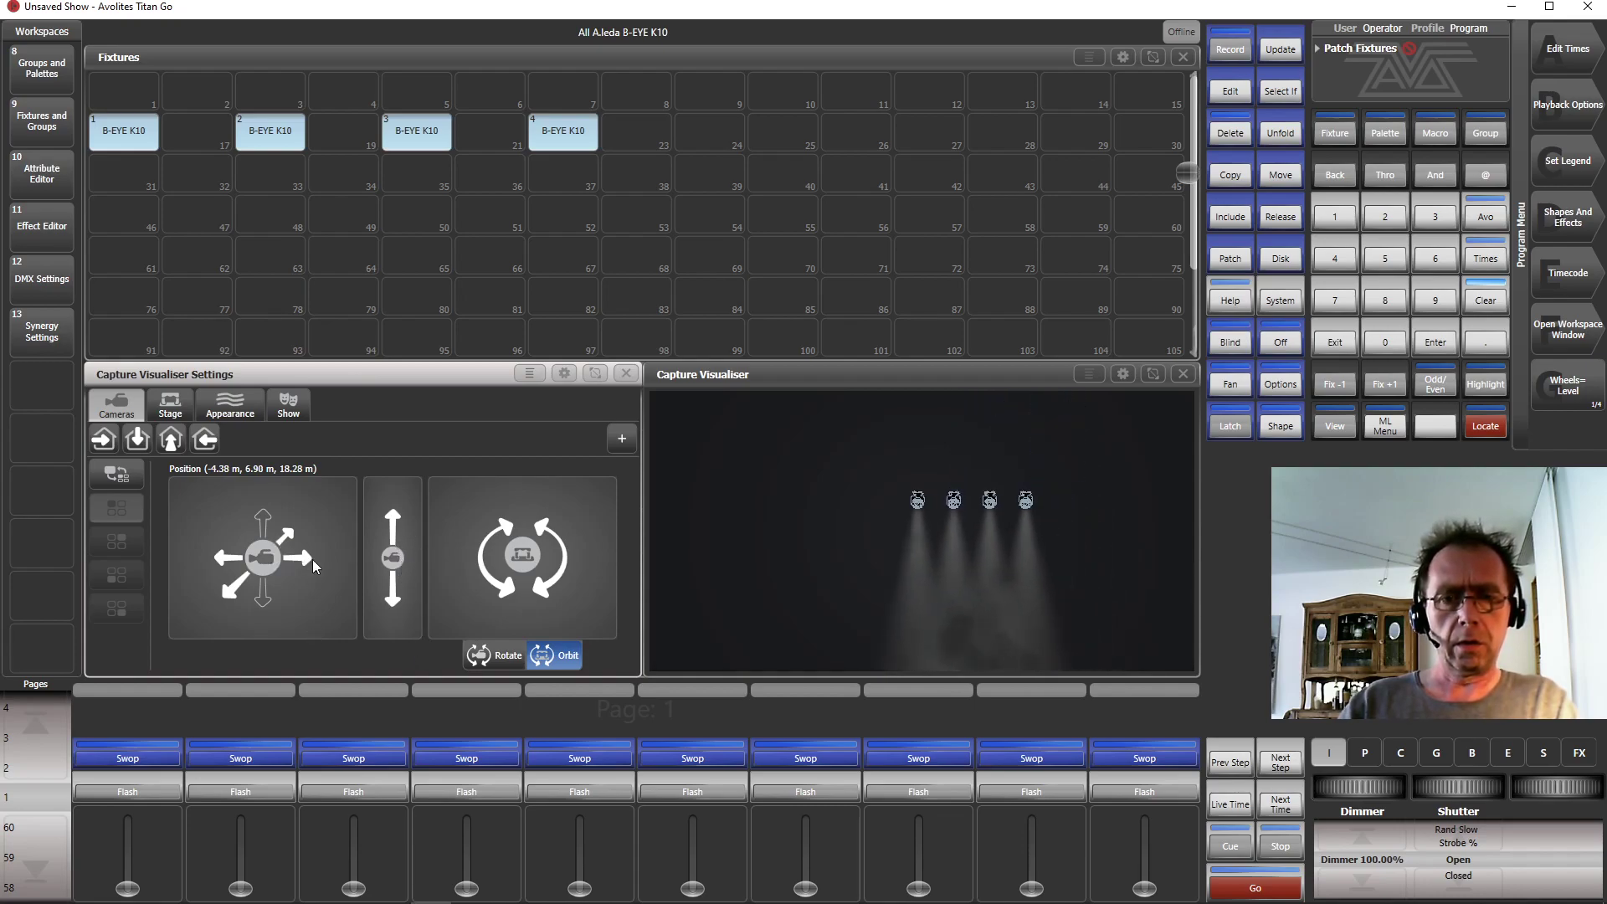
mouse_move(299, 490)
mouse_down()
mouse_move(229, 178)
mouse_move(295, 168)
mouse_move(401, 17)
mouse_up()
drag(282, 565, 294, 405)
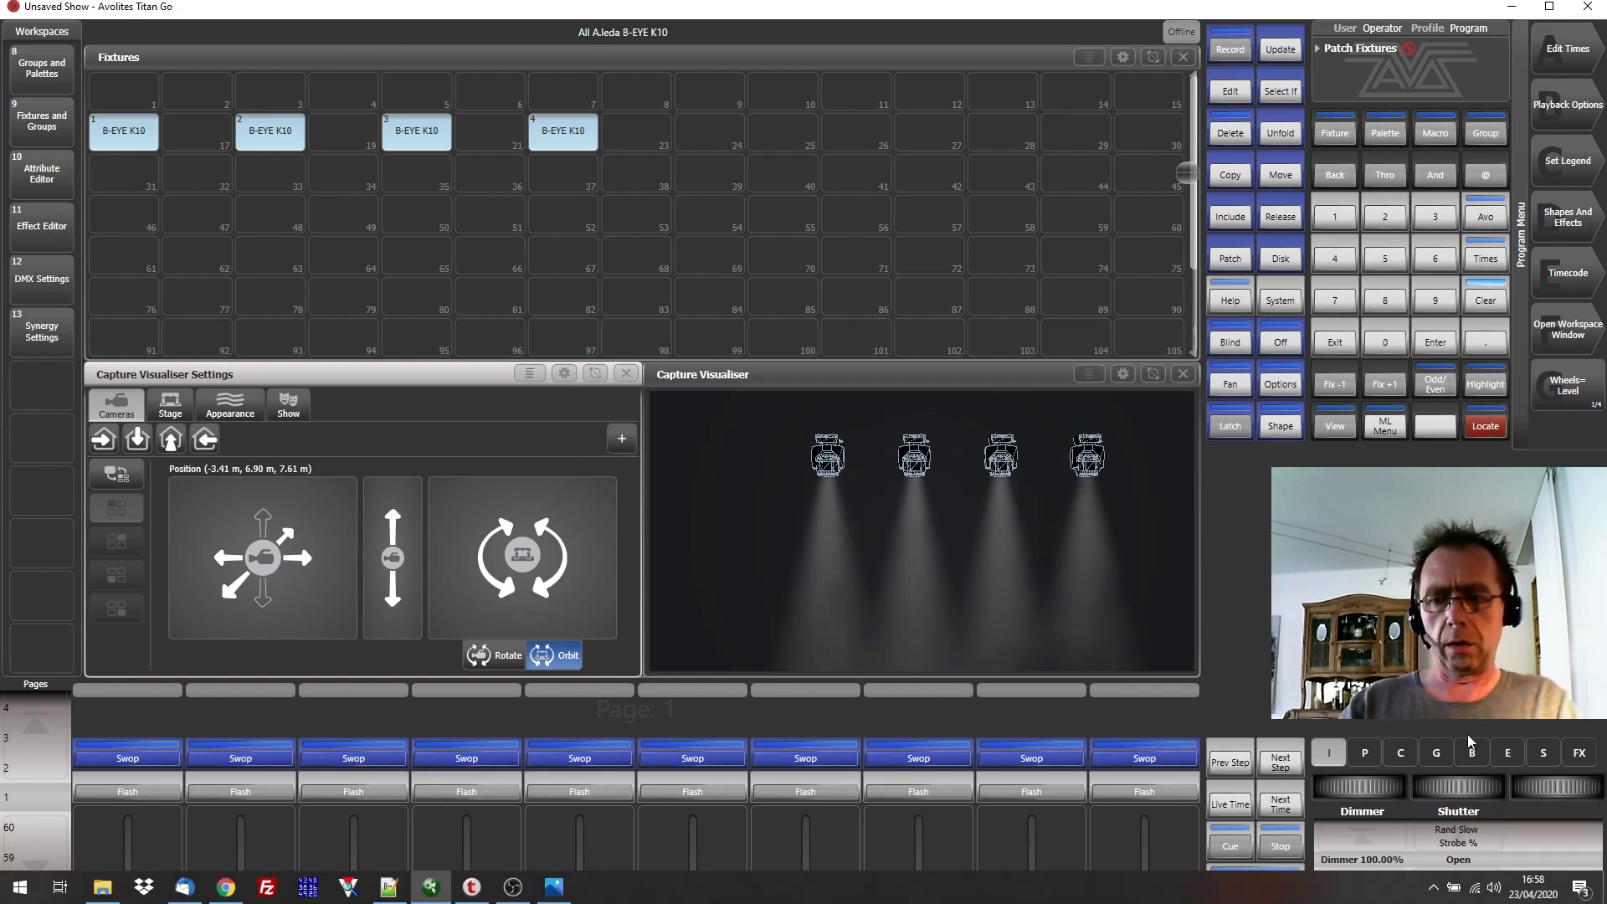
- Switch the wheels to pan and tilt and scroll them upward
click(1364, 753)
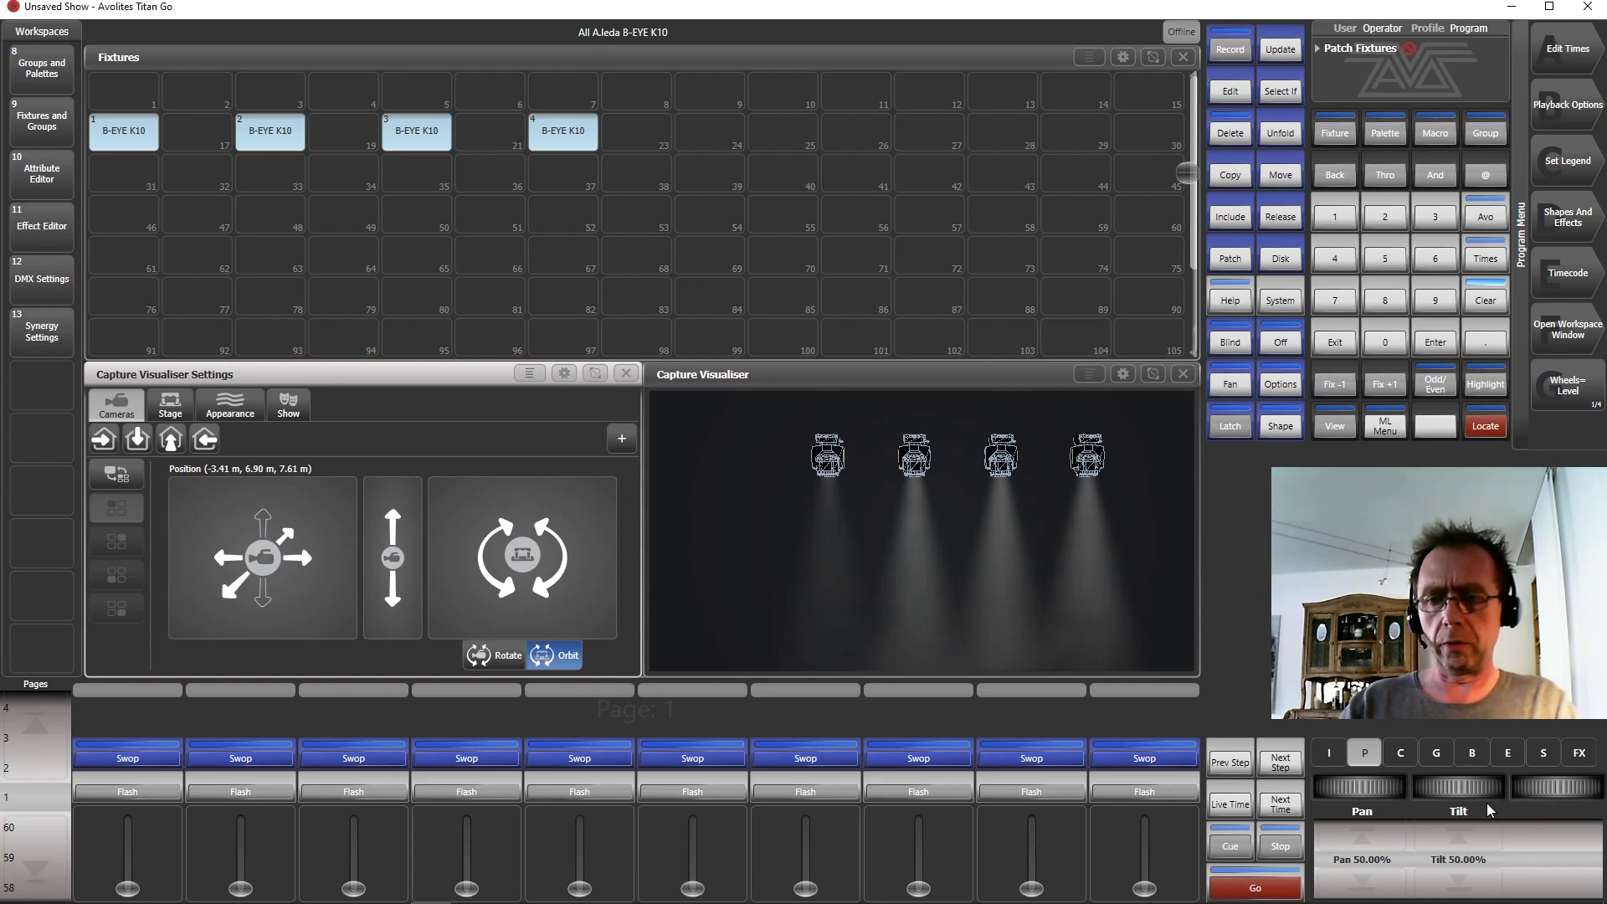
scroll(1452, 787, up, 1)
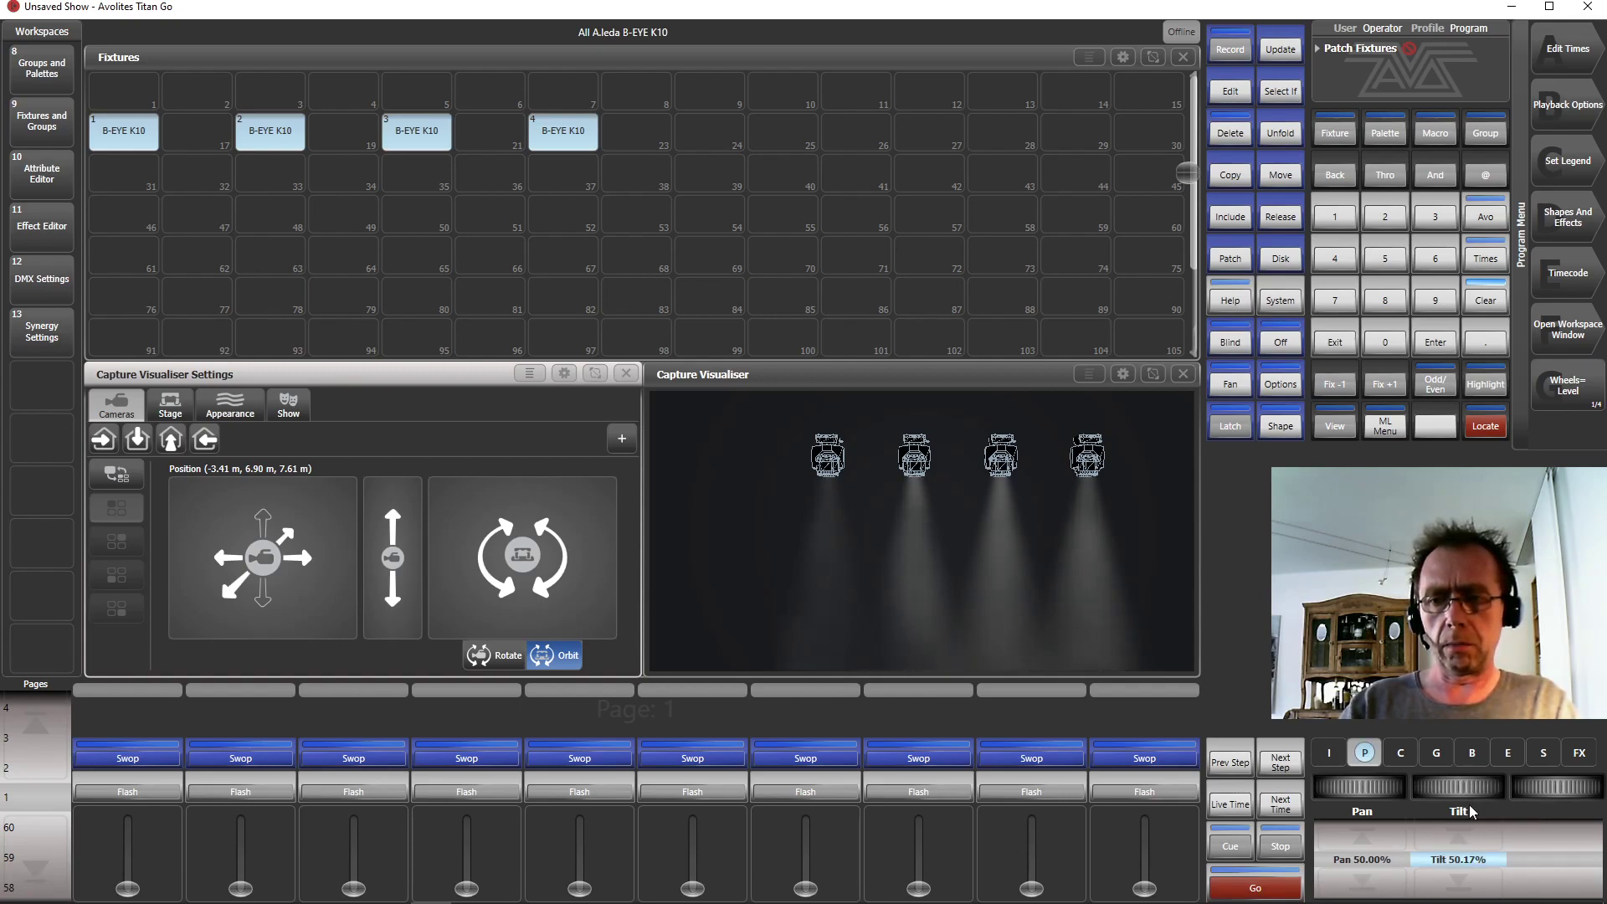
scroll(1478, 792, up, 10)
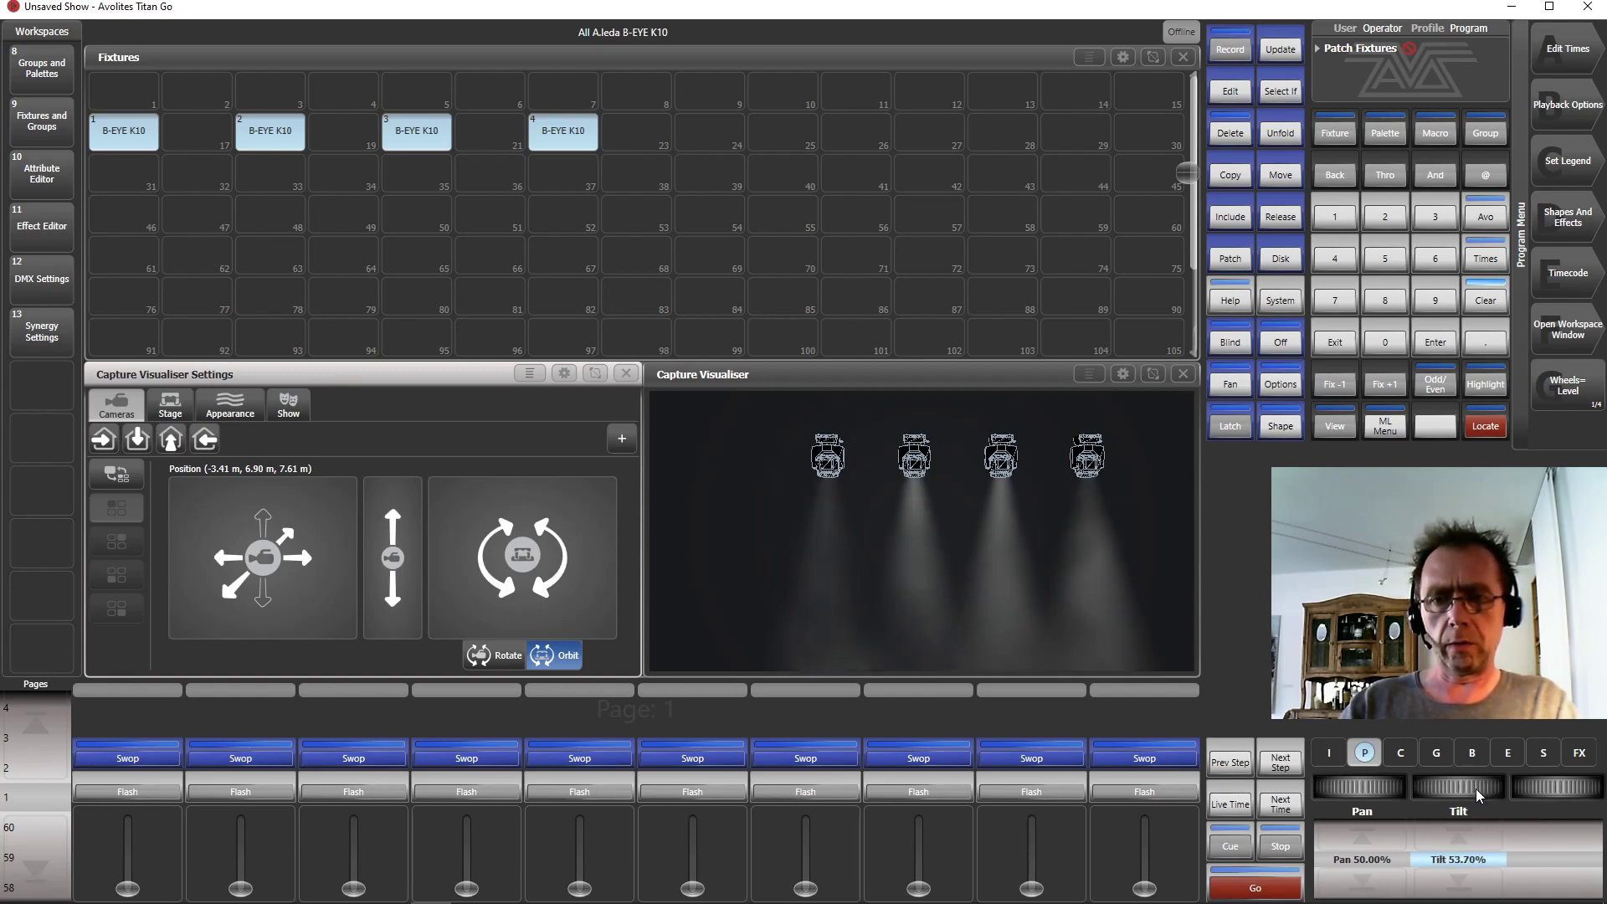
scroll(1478, 792, up, 13)
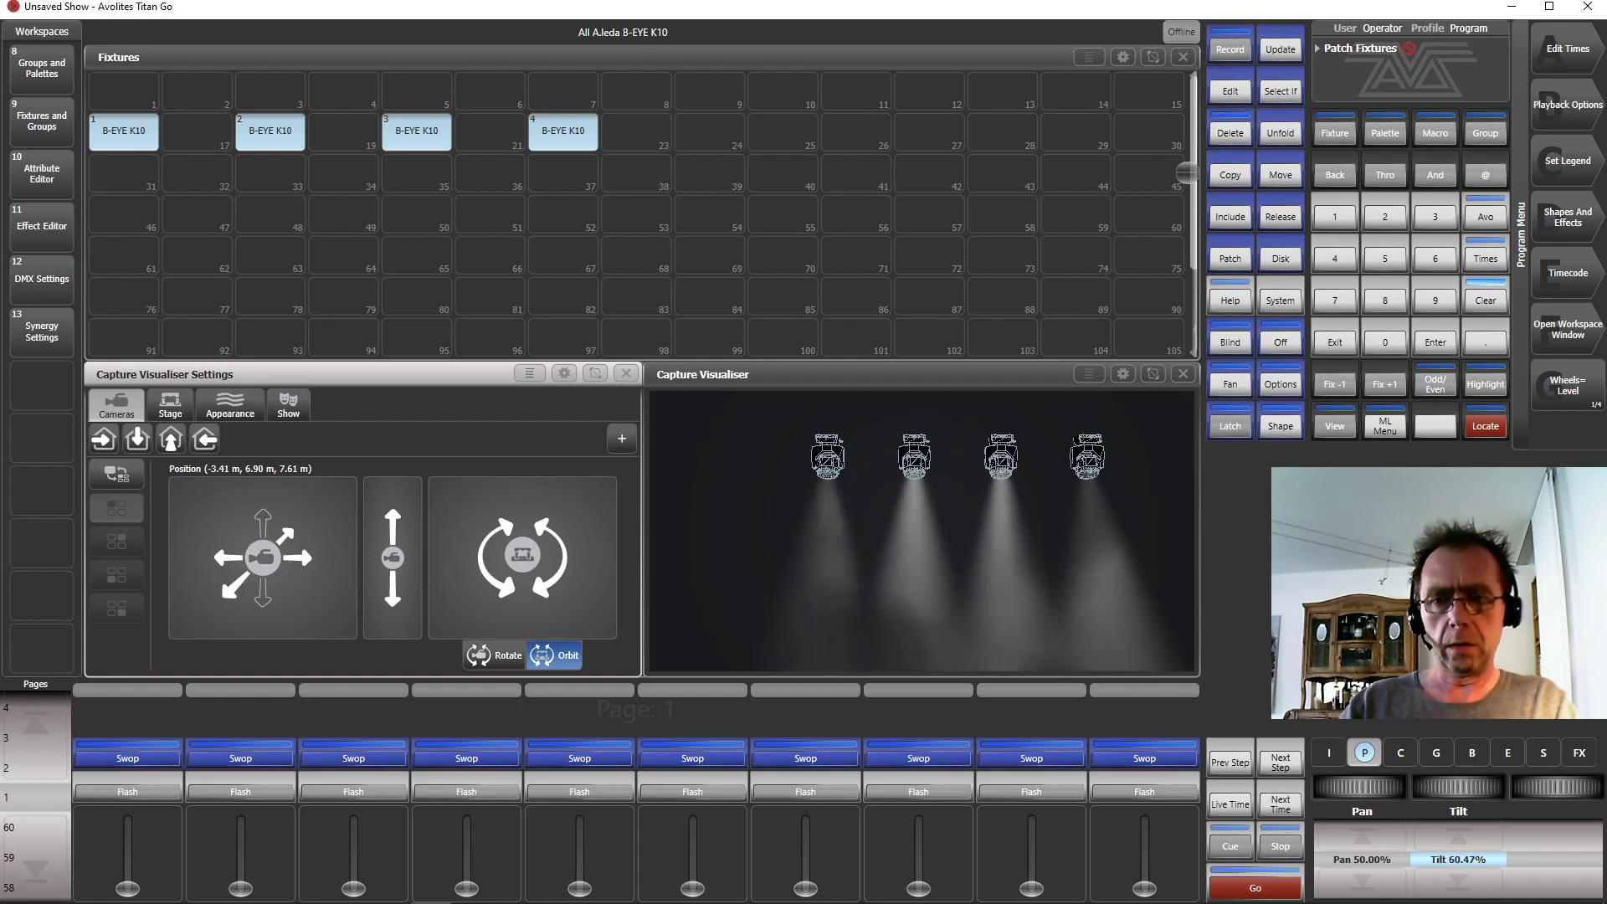
scroll(1458, 787, up, 15)
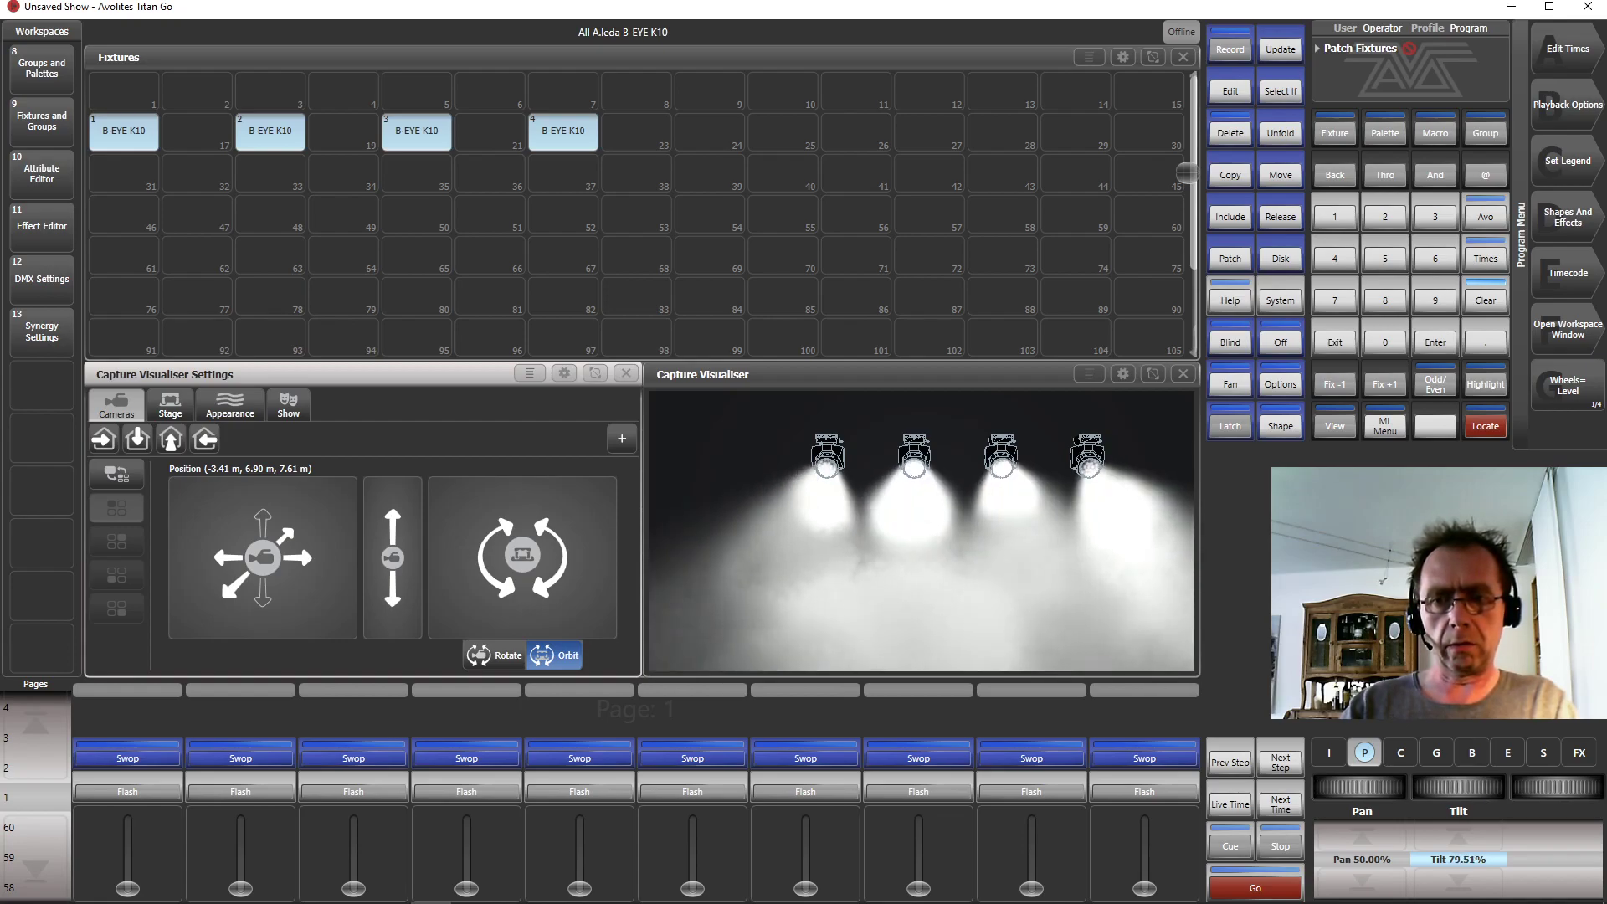
scroll(1458, 787, up, 2)
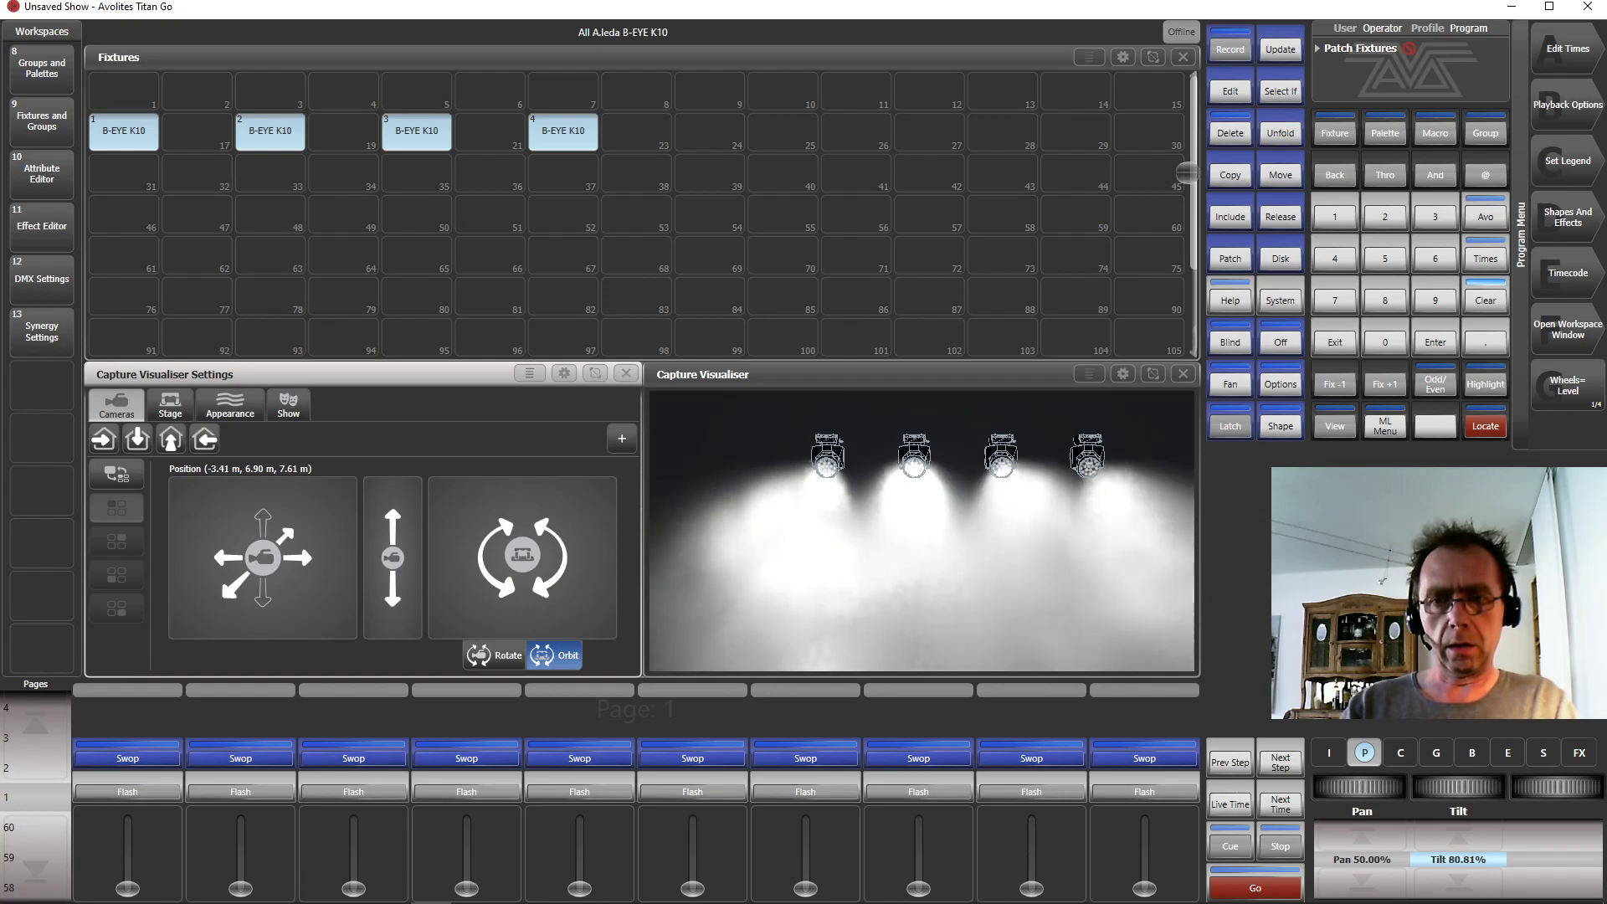
scroll(1458, 786, up, 1)
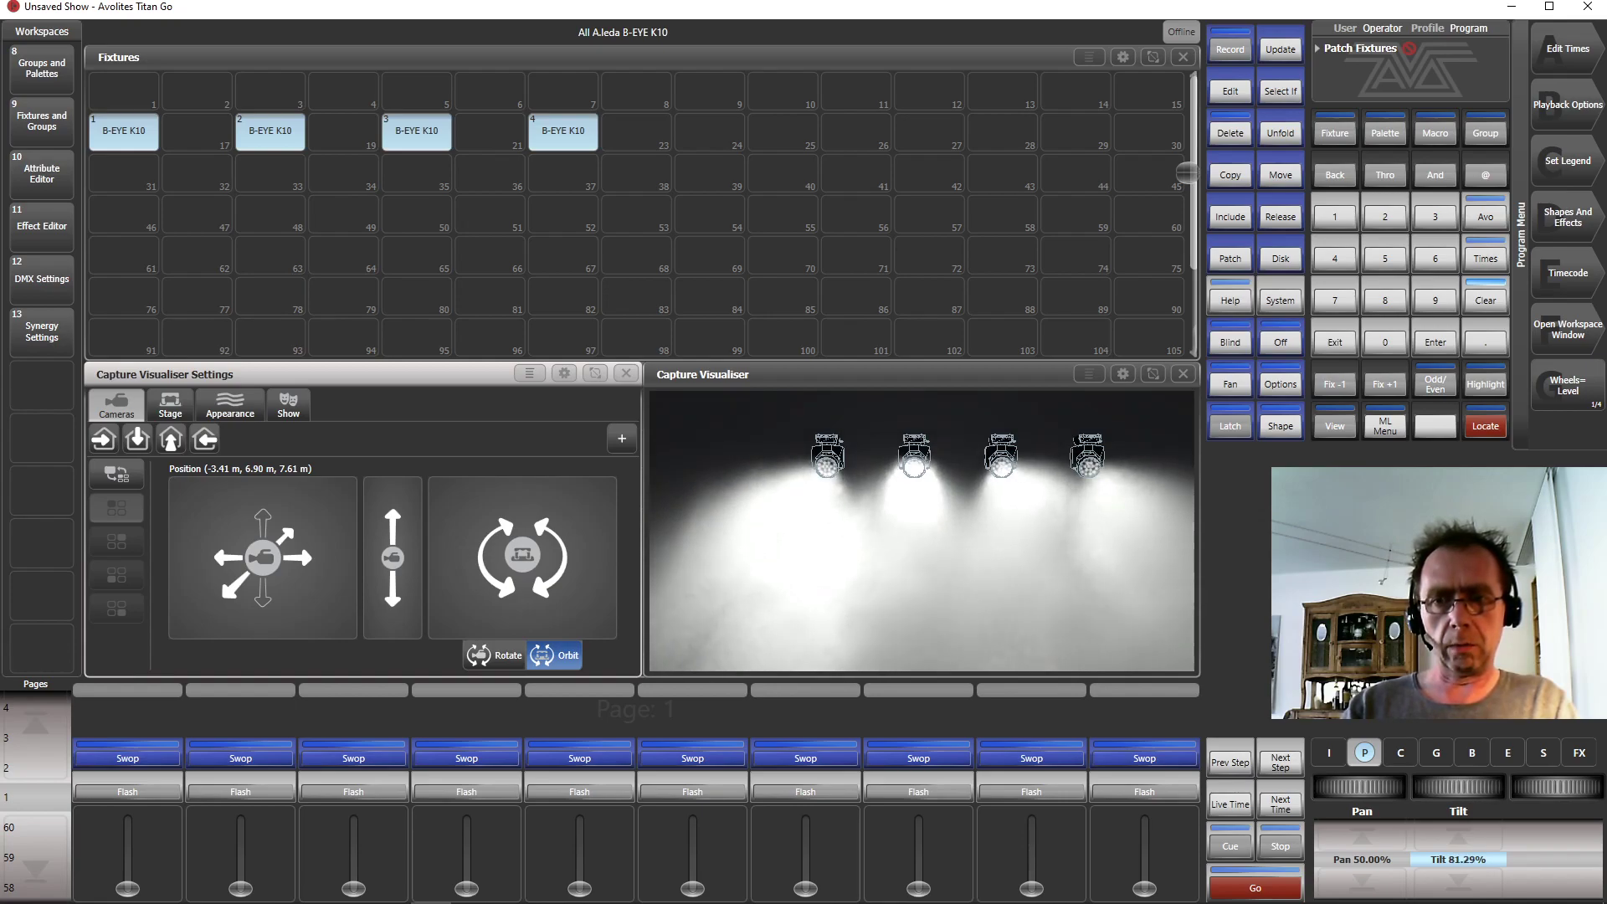
scroll(1457, 787, up, 3)
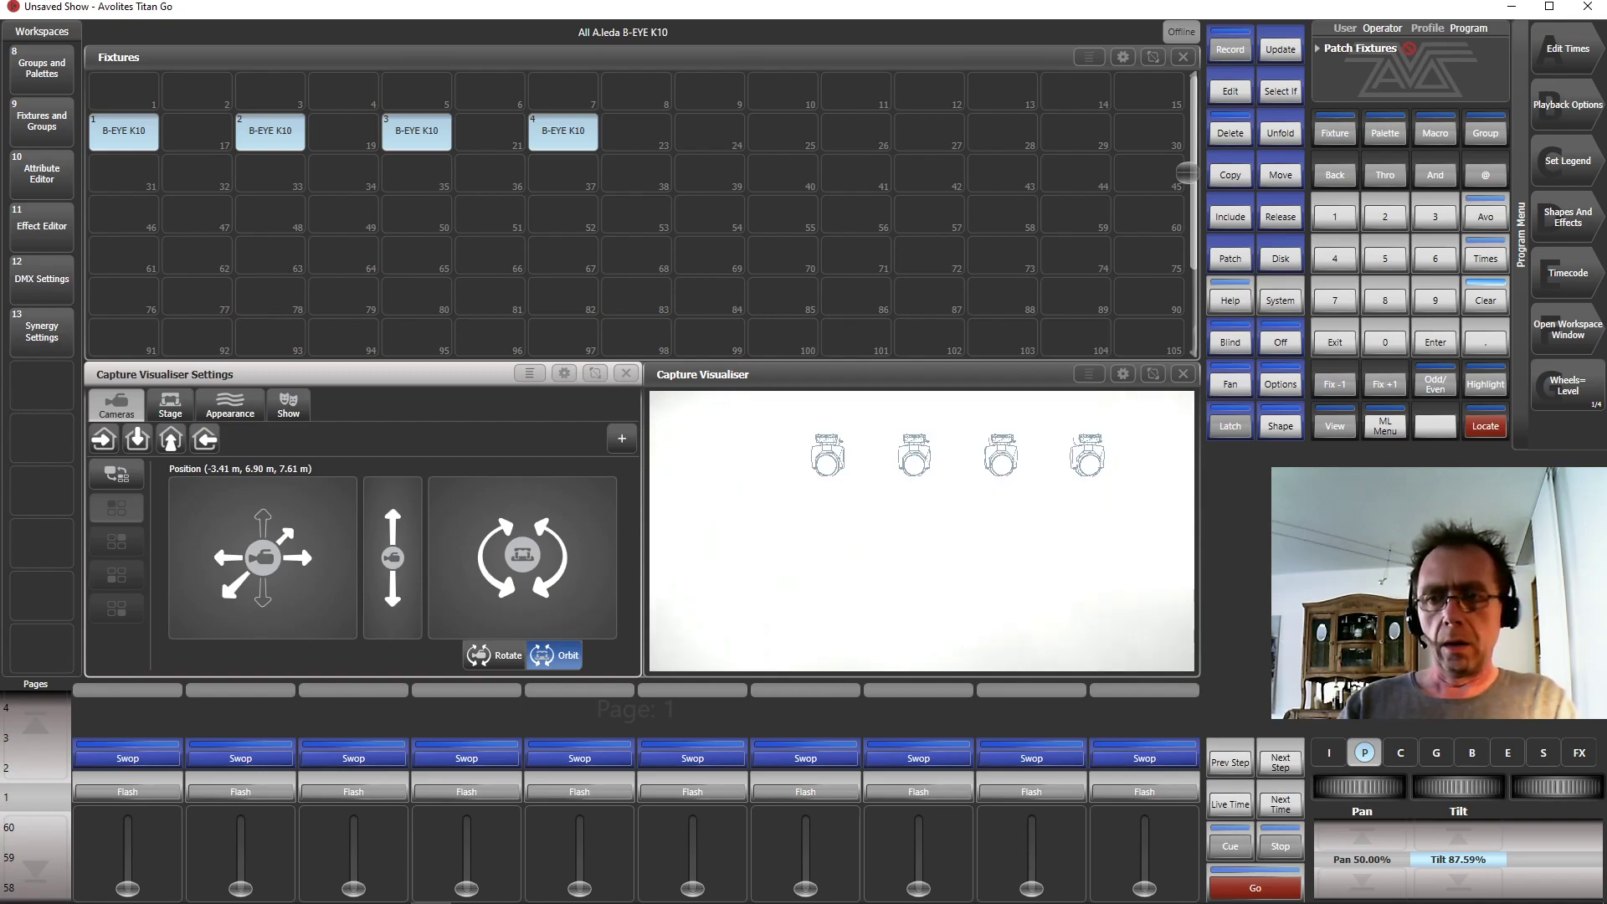
- Clear the programmer, reselect fixtures 1–4 and close Capture Visualiser Settings
click(1479, 303)
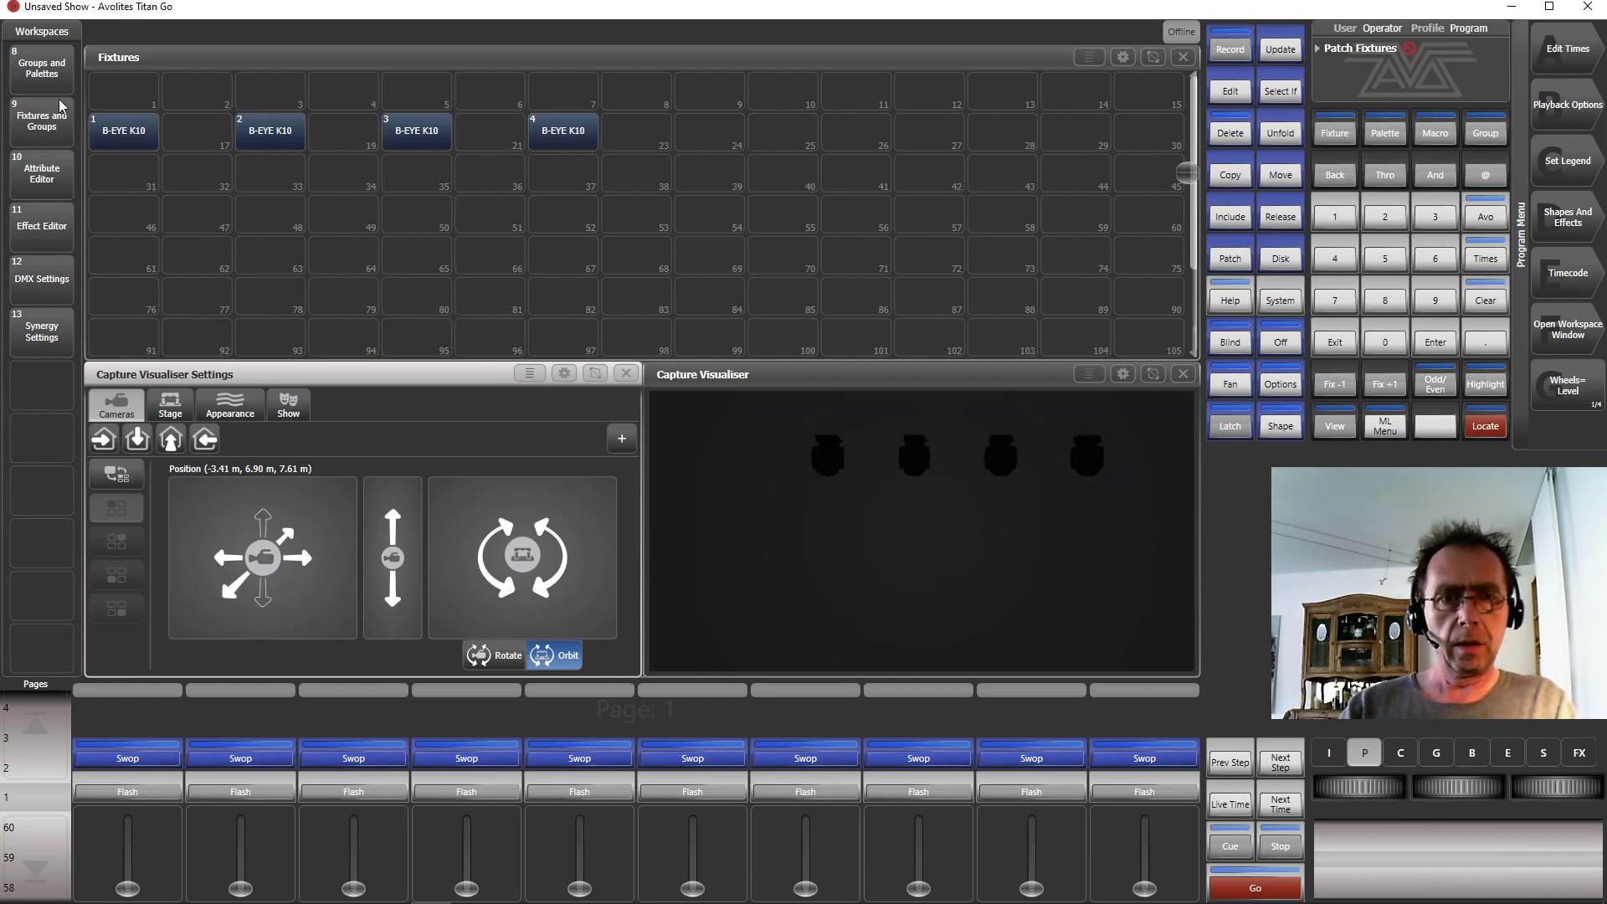
drag(134, 136, 639, 129)
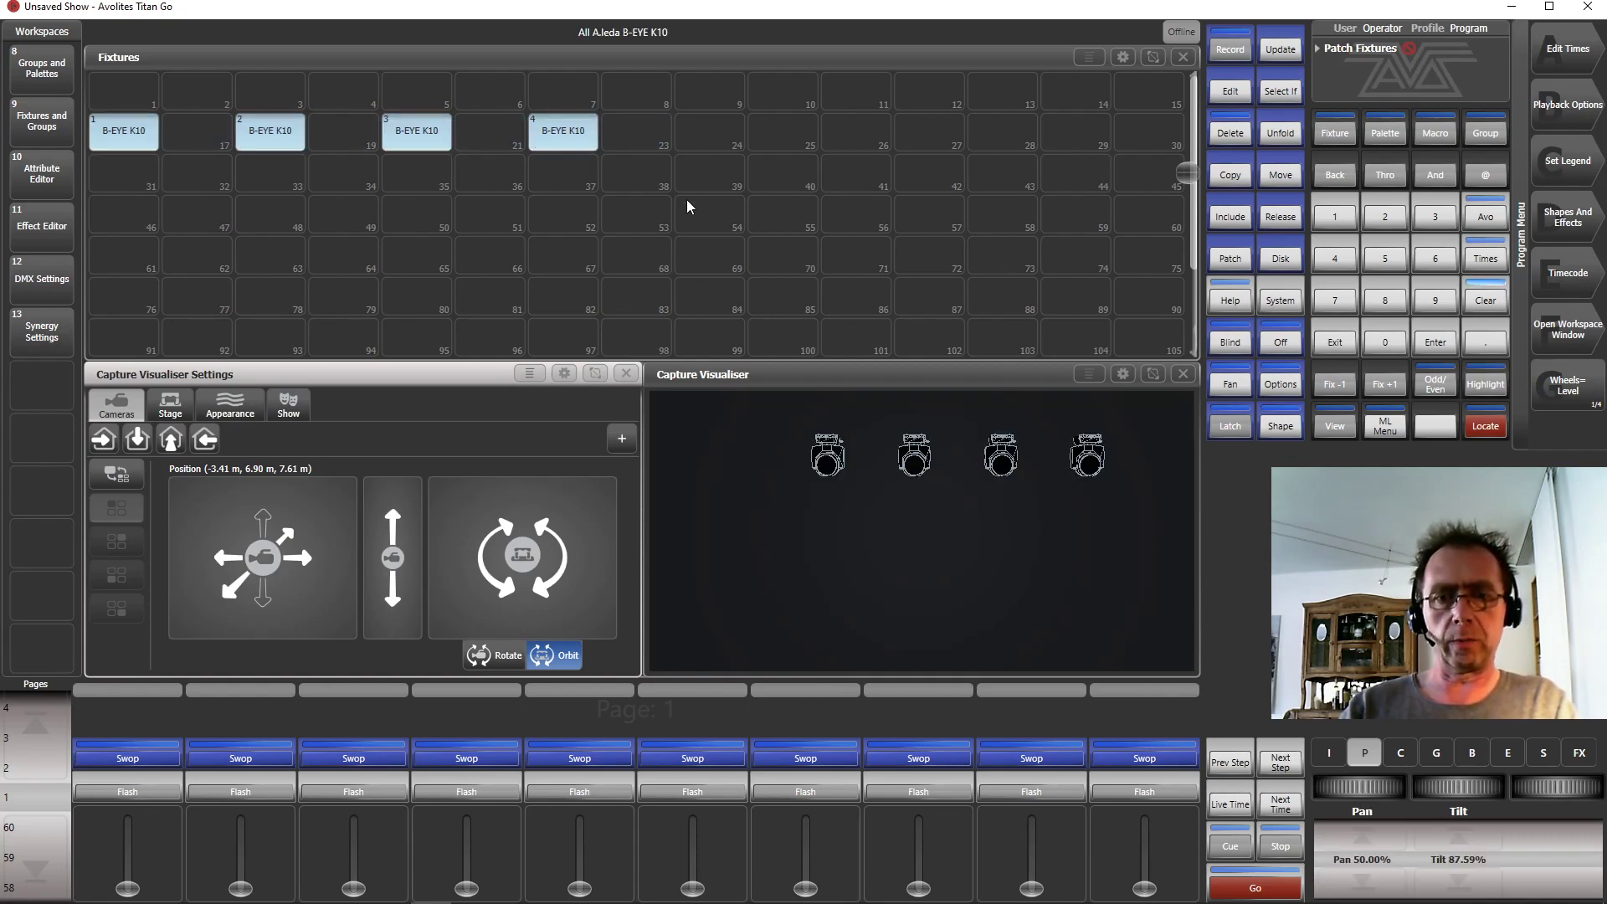
click(625, 374)
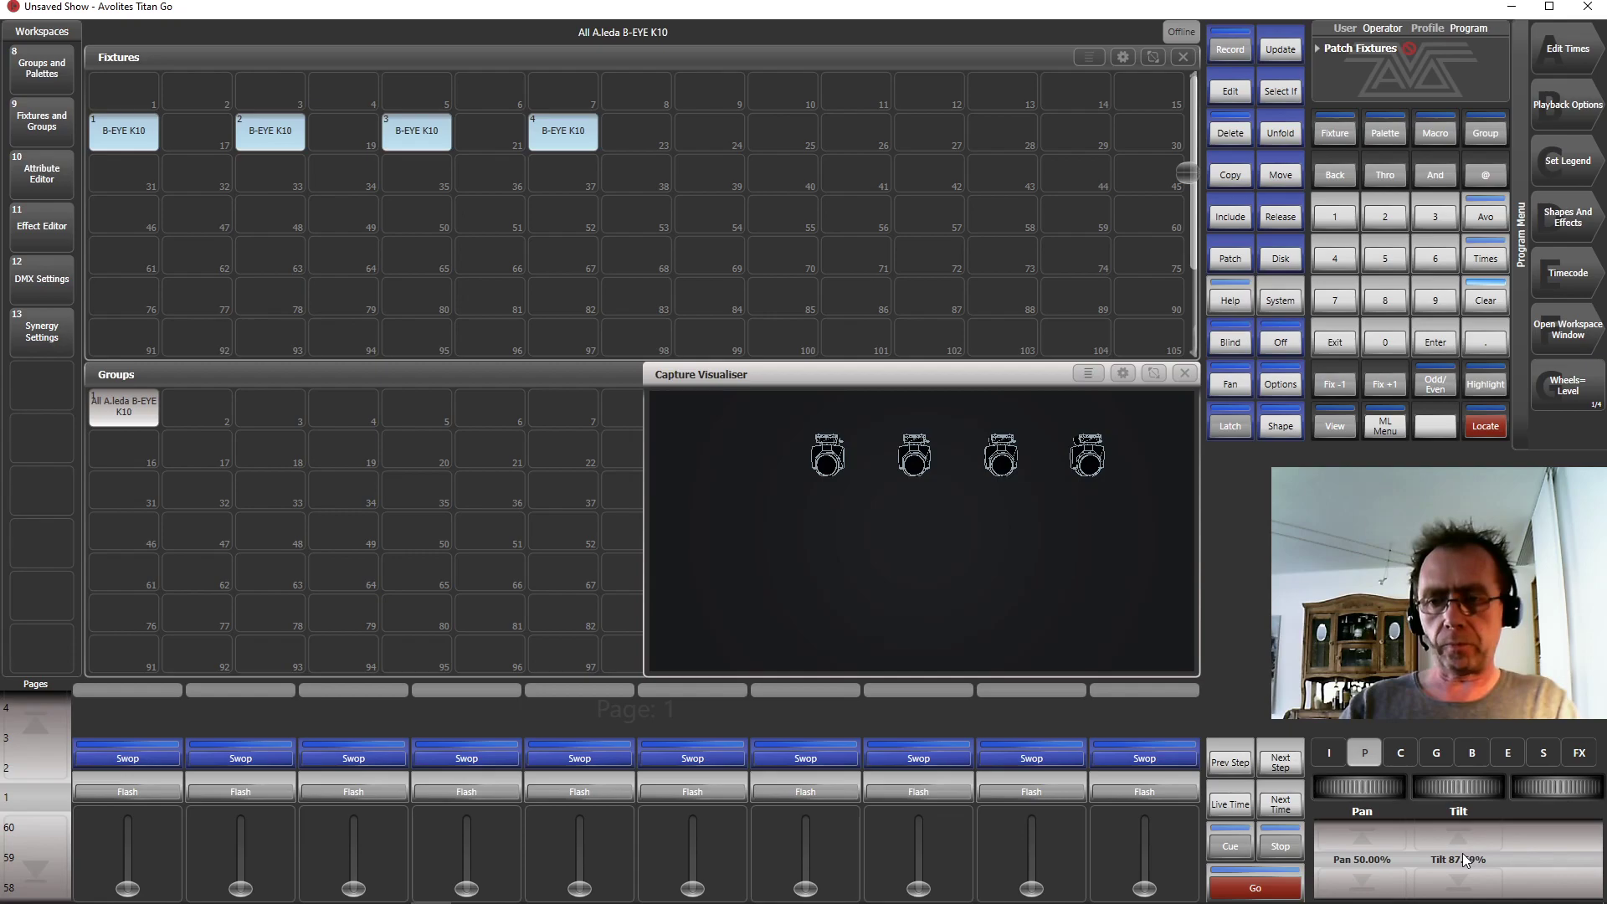
- Open and enlarge the Attribute Editor, locate the K10s, and set Tilt to 79.58%
click(1463, 810)
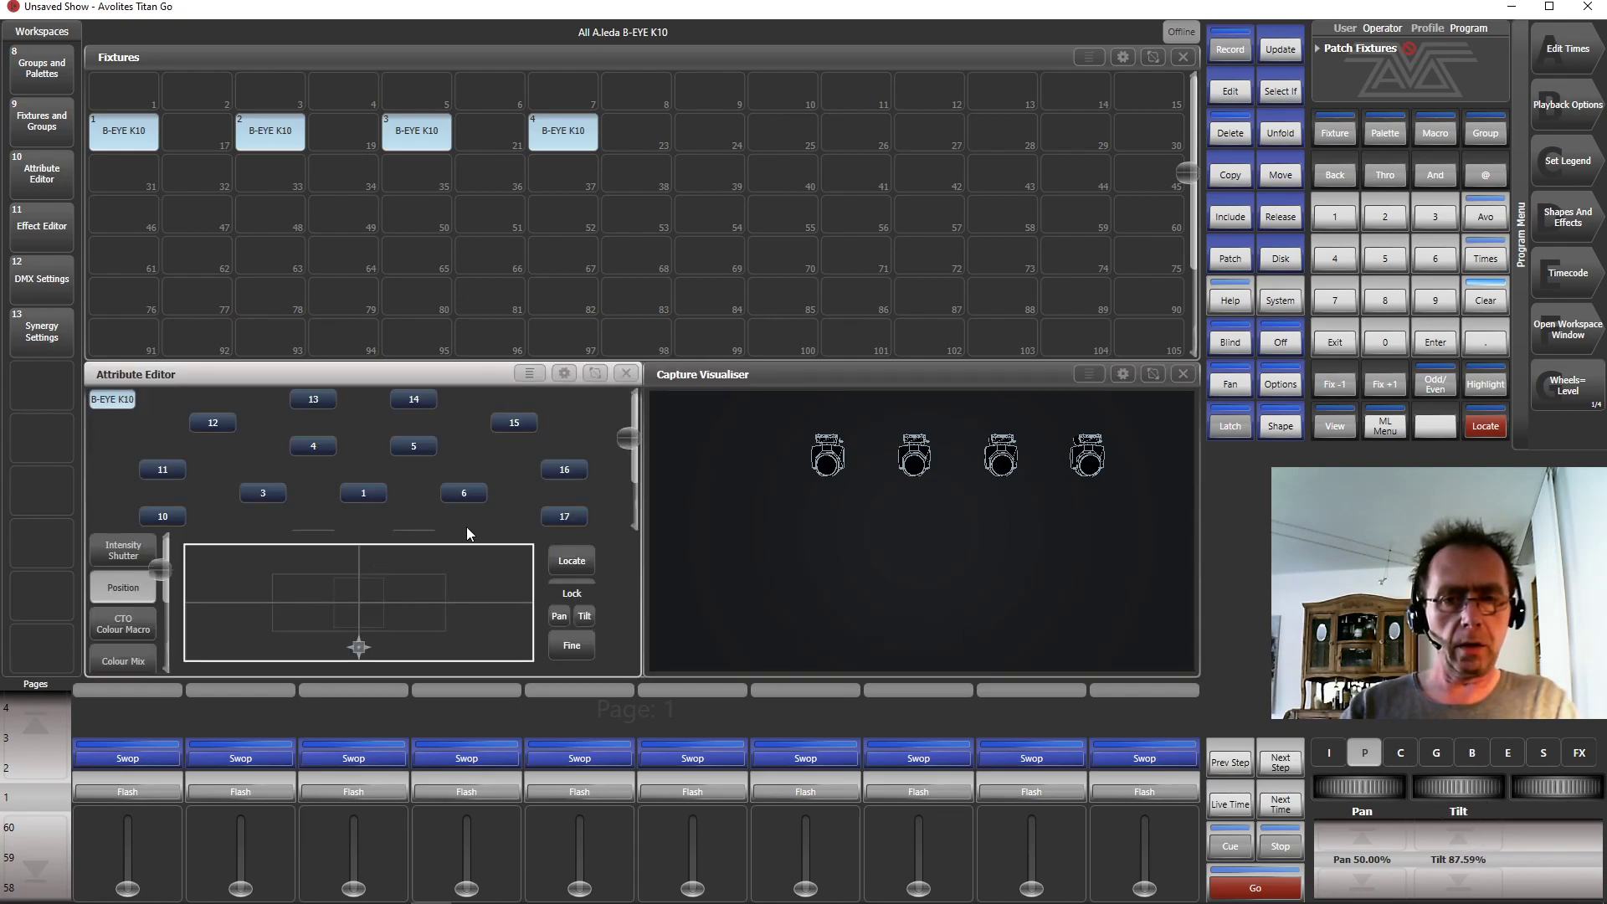
click(592, 373)
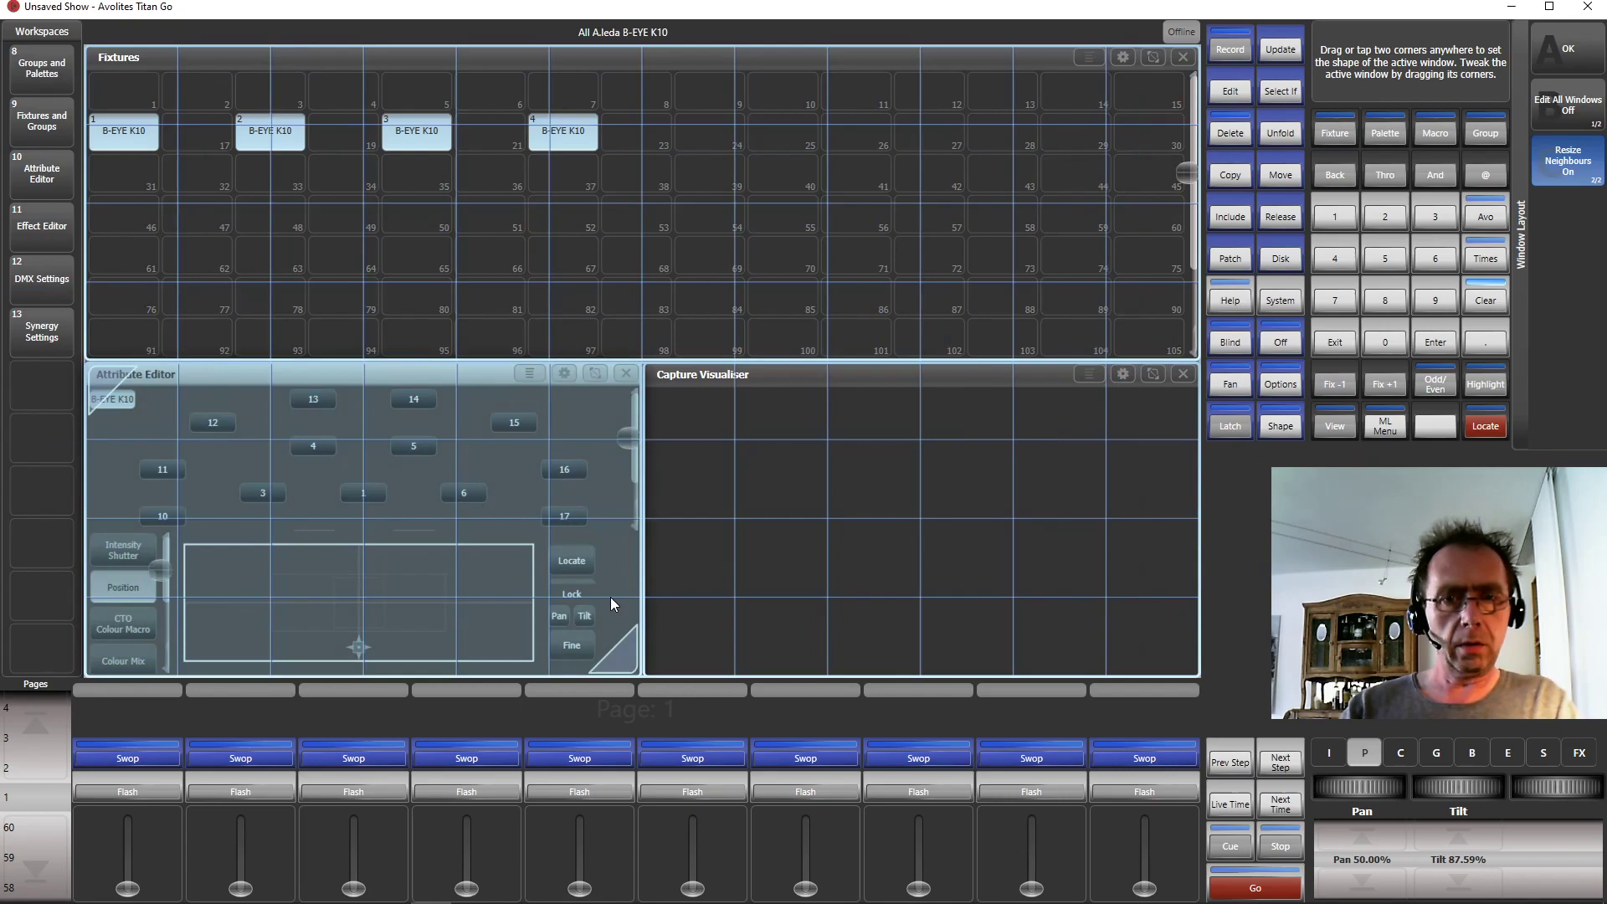
drag(610, 596, 133, 233)
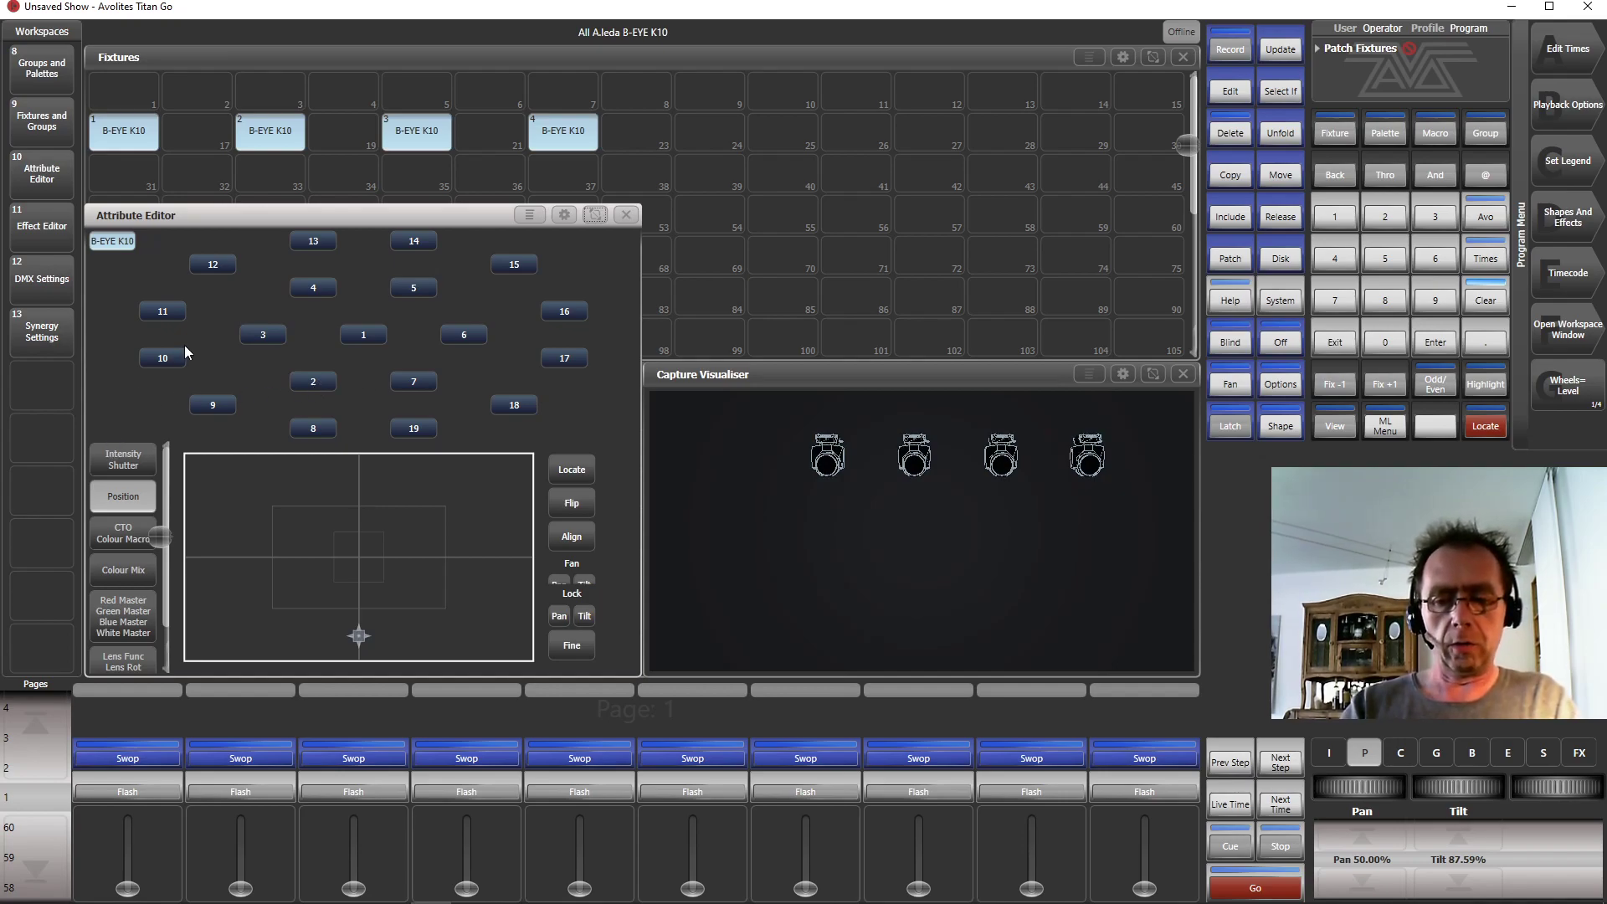
key(l)
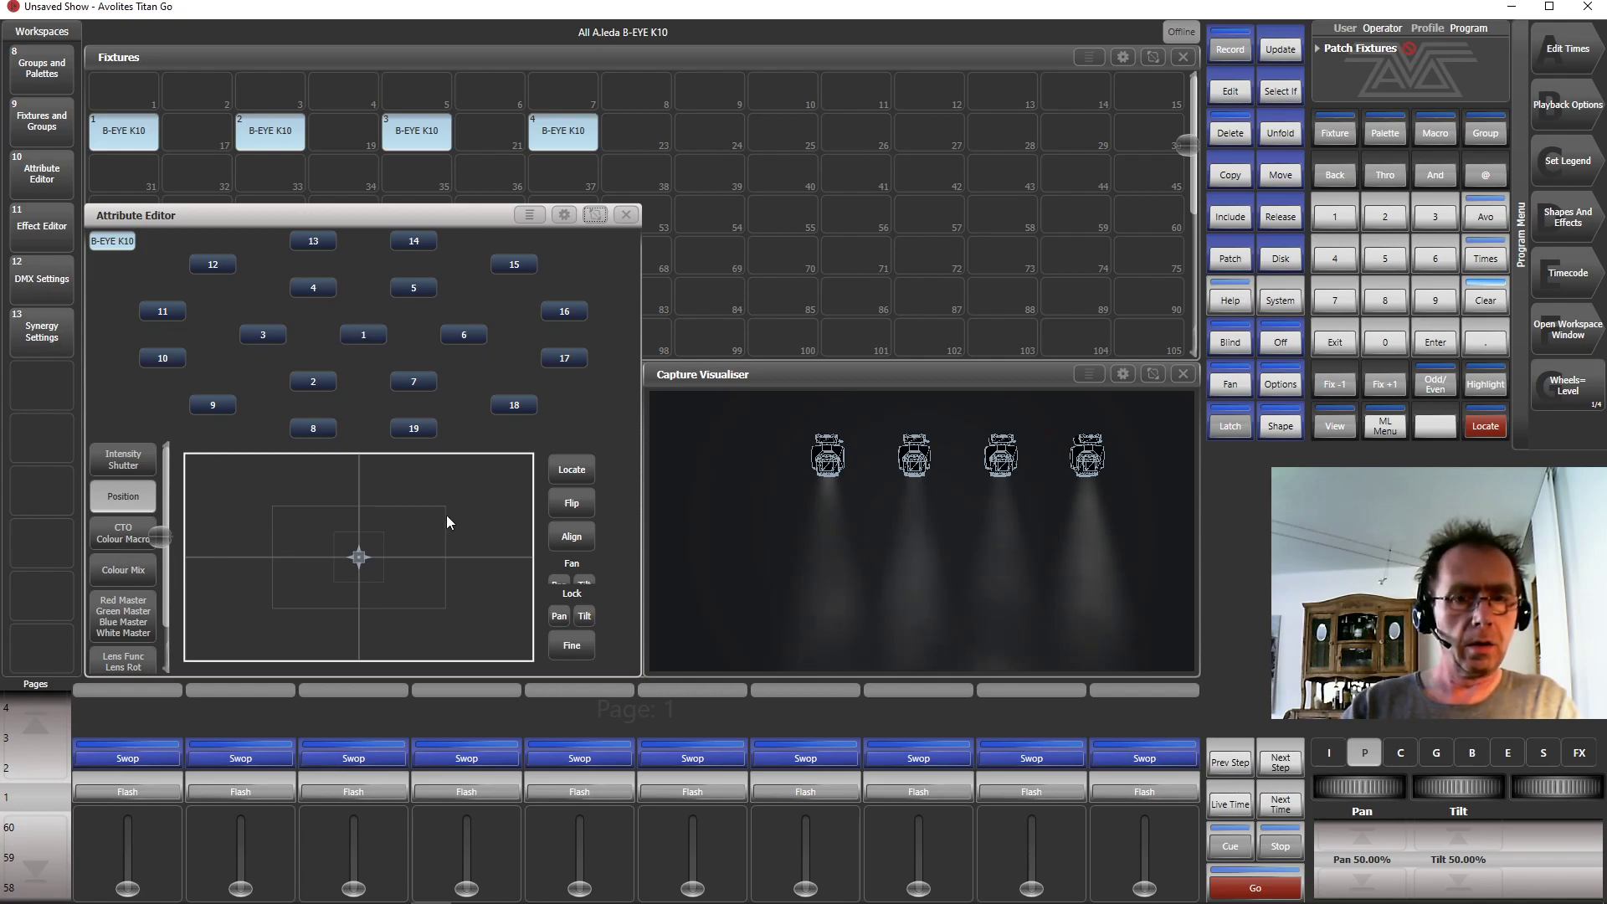
mouse_move(357, 559)
mouse_down()
mouse_move(363, 460)
mouse_move(358, 682)
mouse_move(355, 595)
mouse_move(355, 616)
mouse_up()
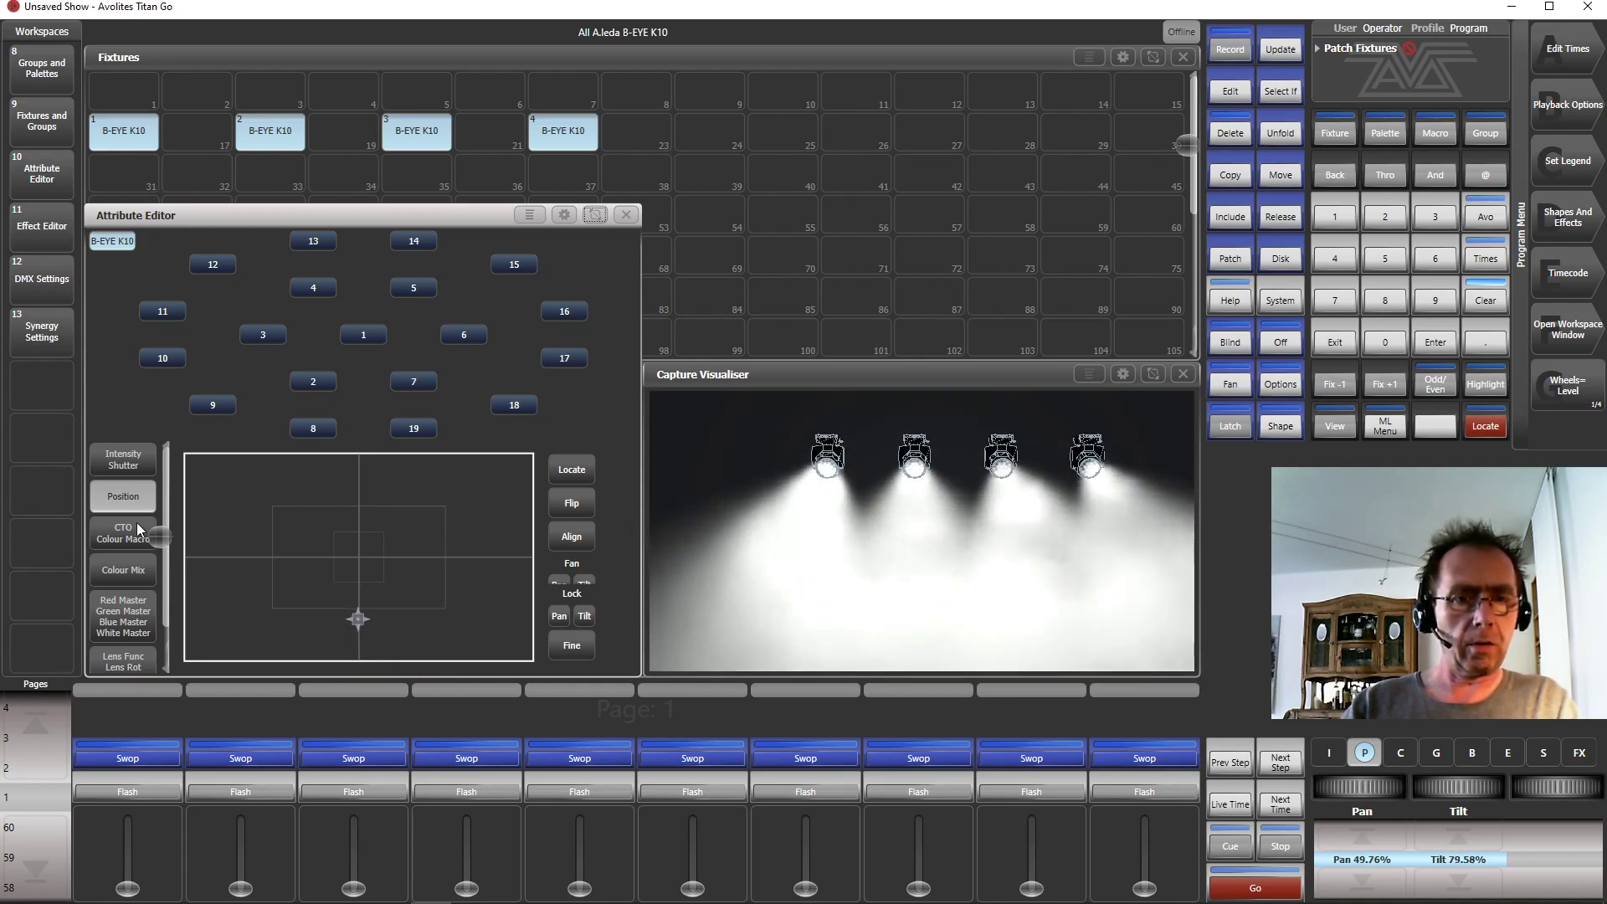
- Pull Colour Mix intensity to zero, then raise cells 3 and 15 to full
click(132, 575)
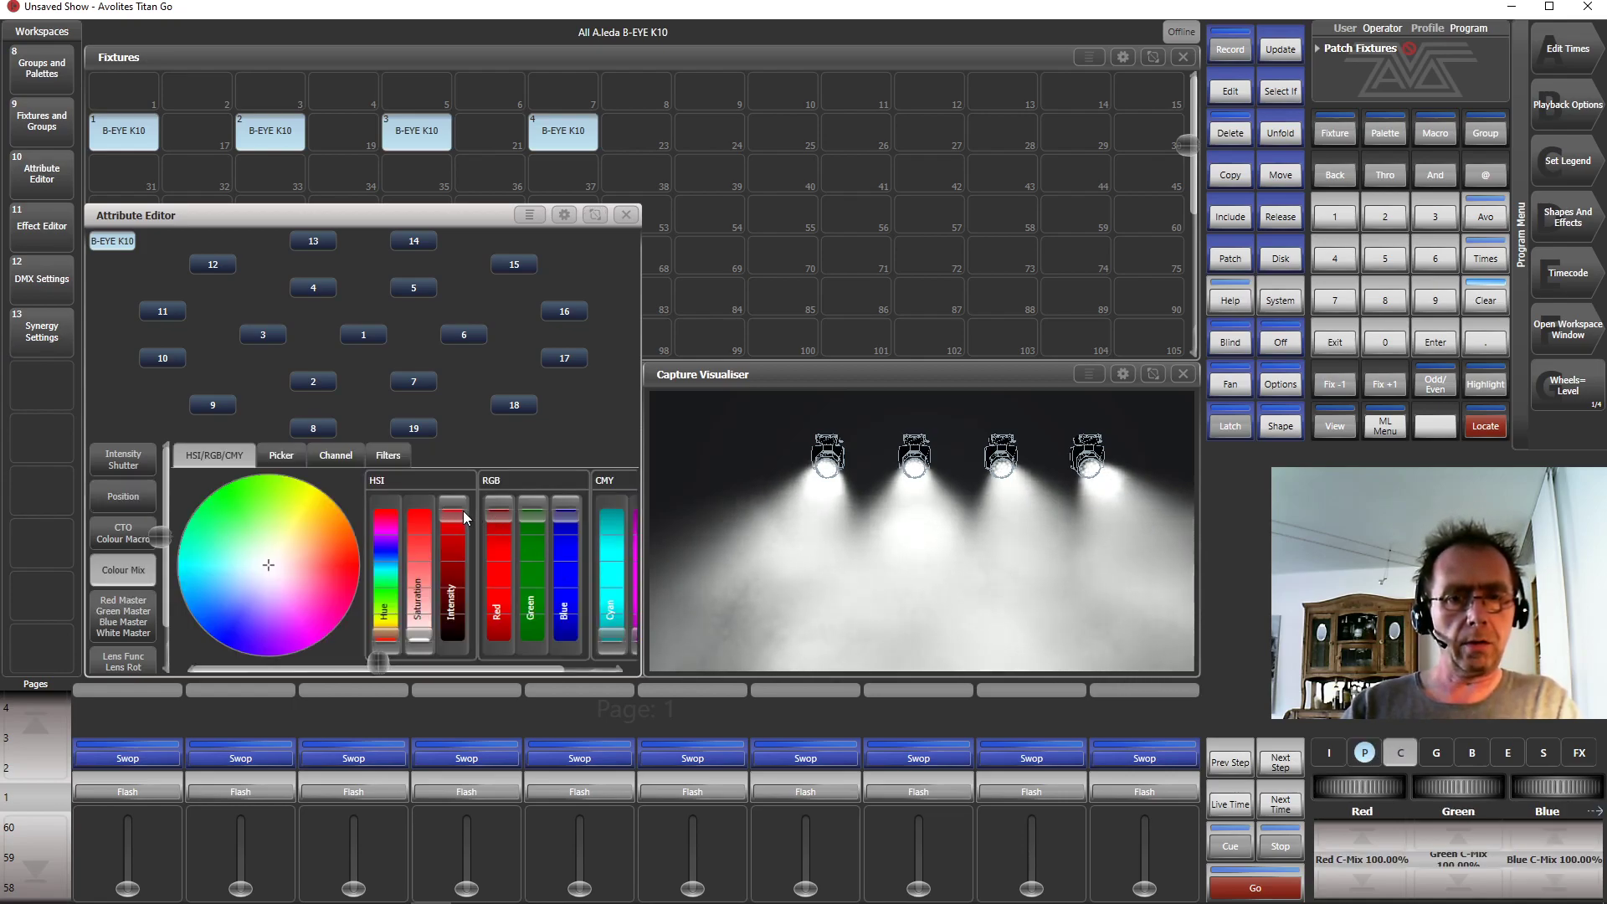
drag(464, 513, 464, 696)
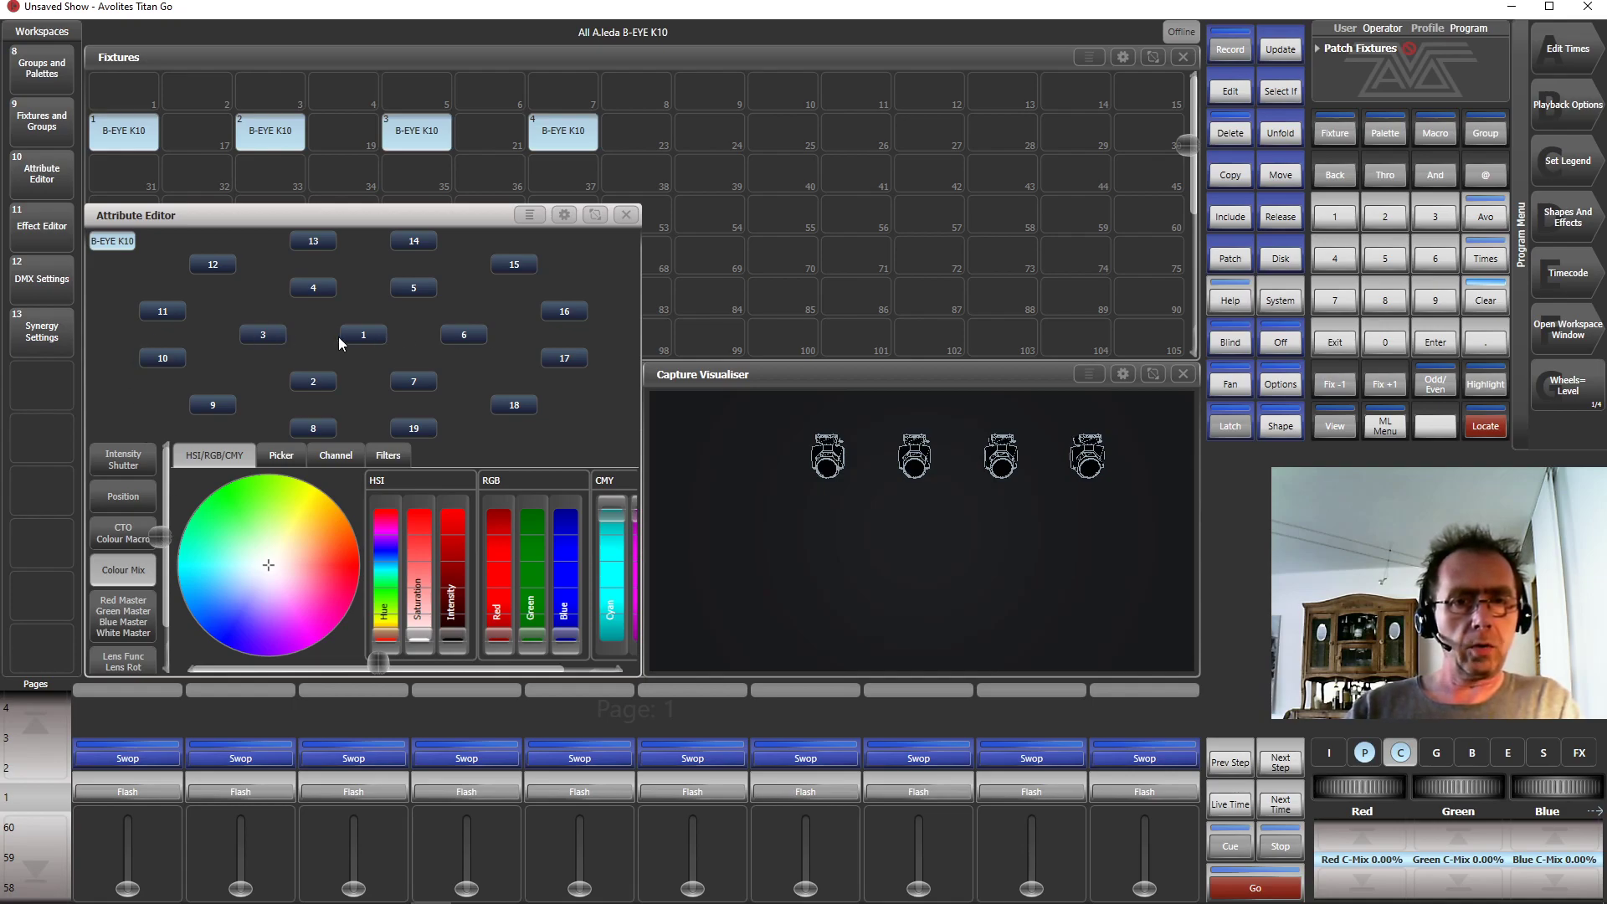
click(278, 335)
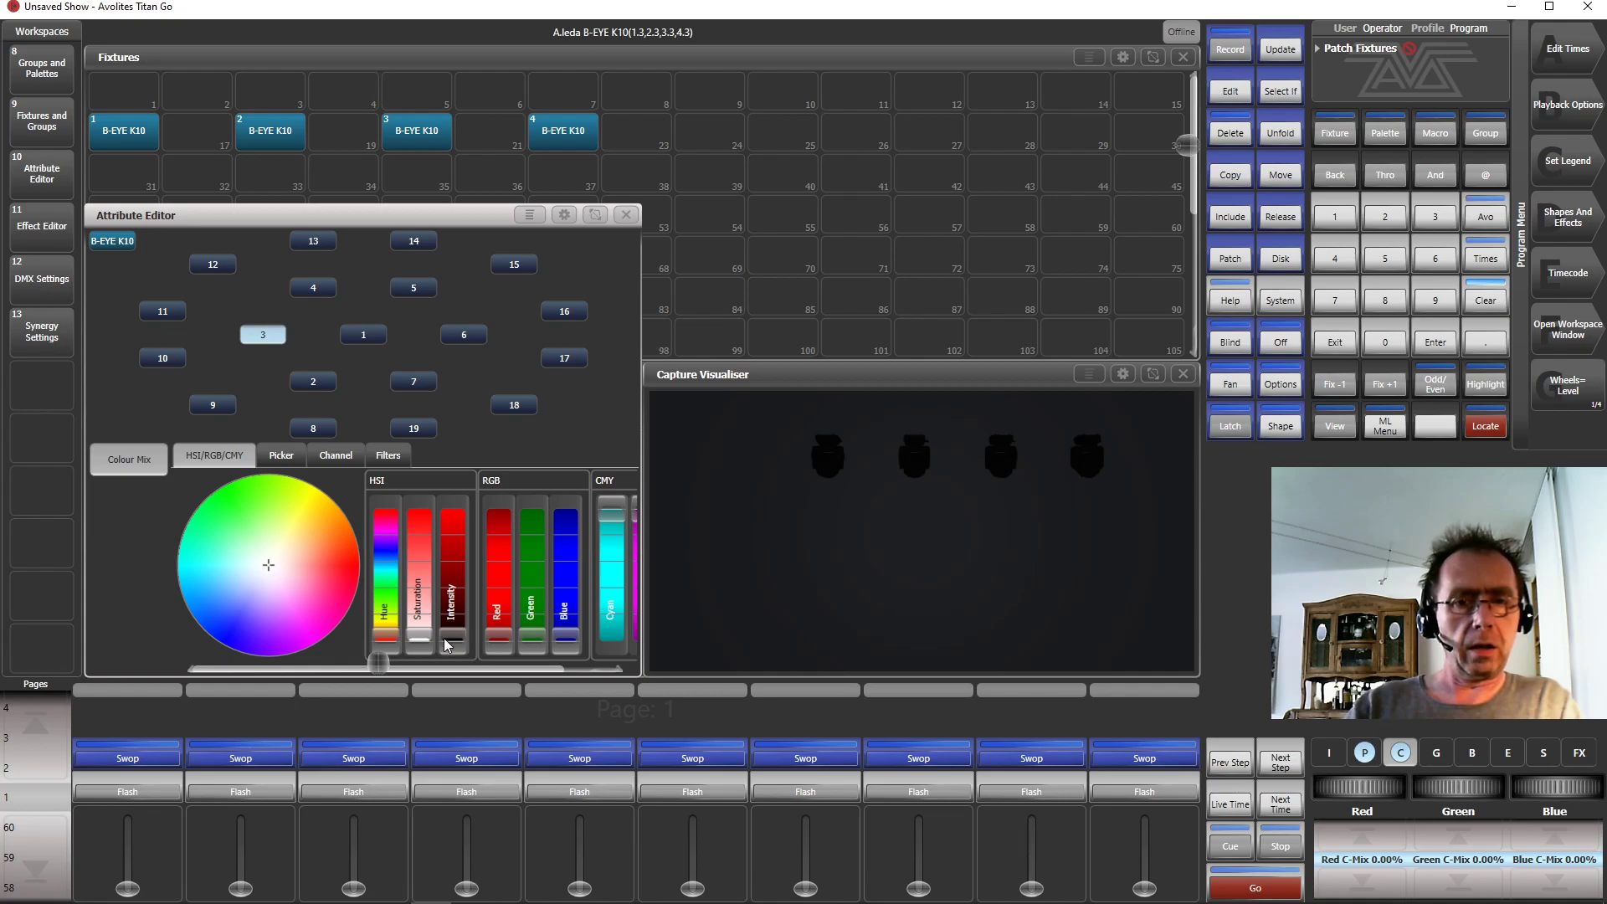
drag(453, 639, 462, 512)
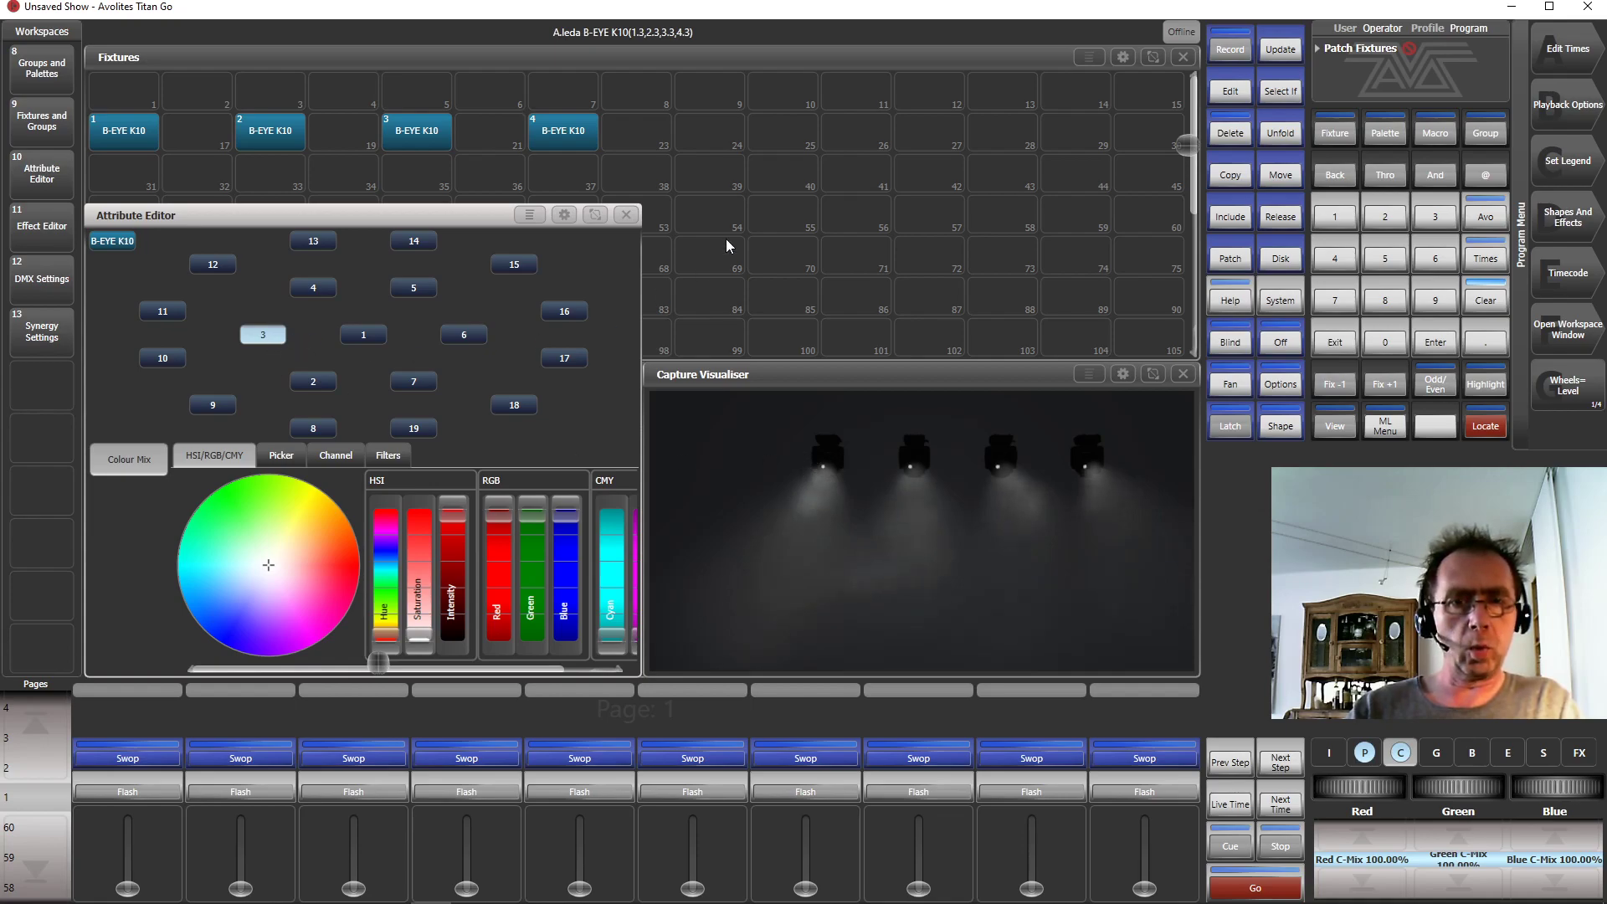
click(524, 266)
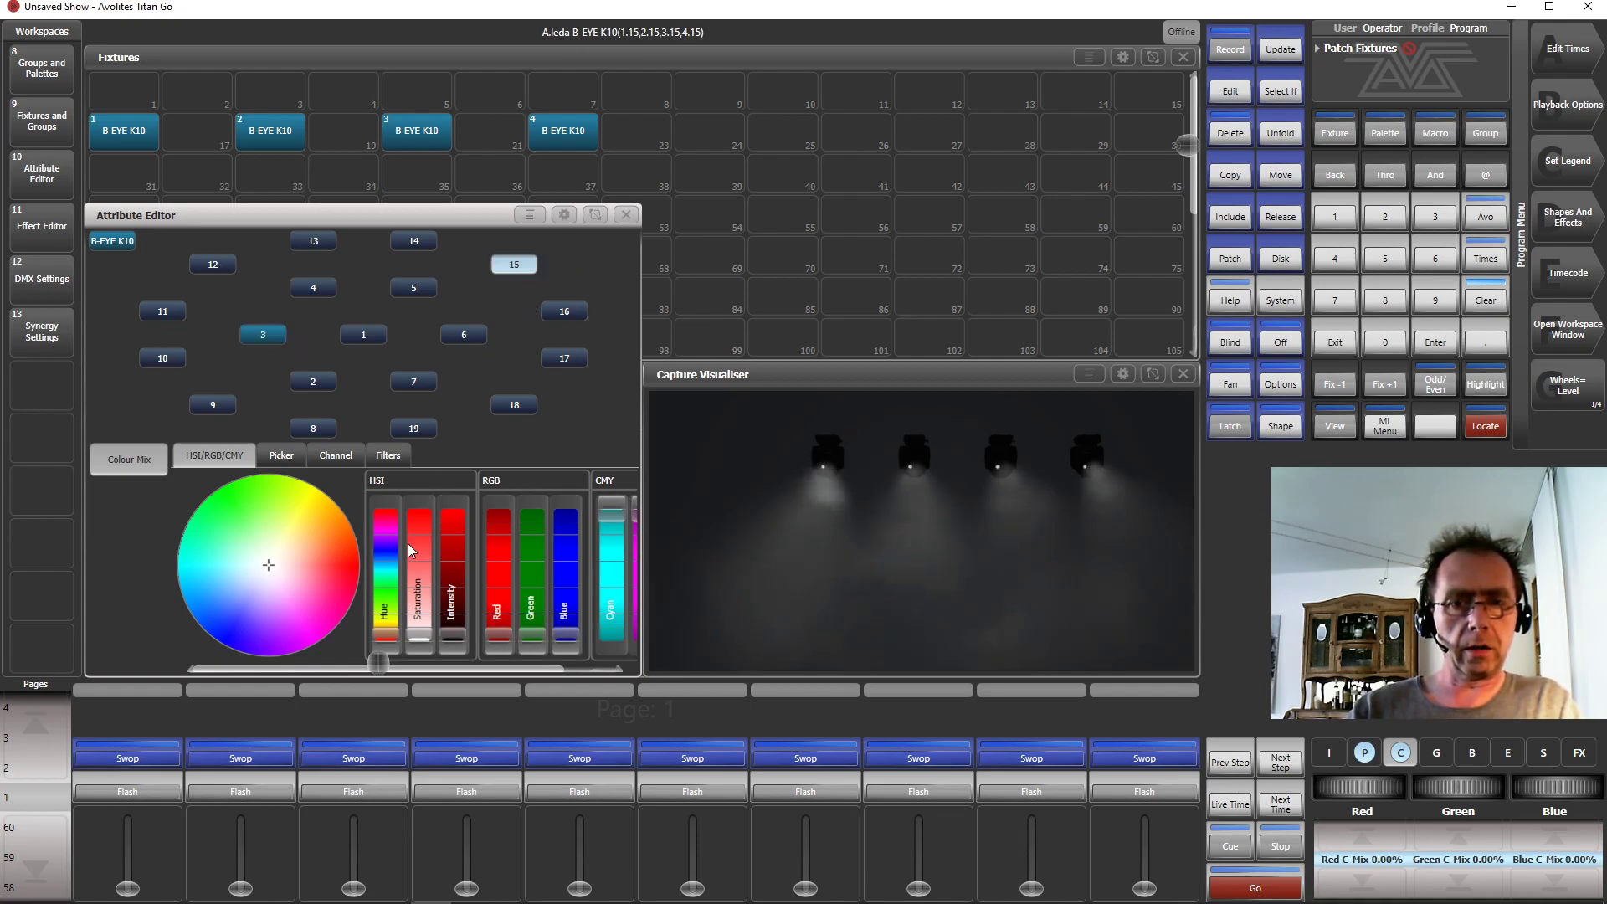
drag(444, 639, 452, 510)
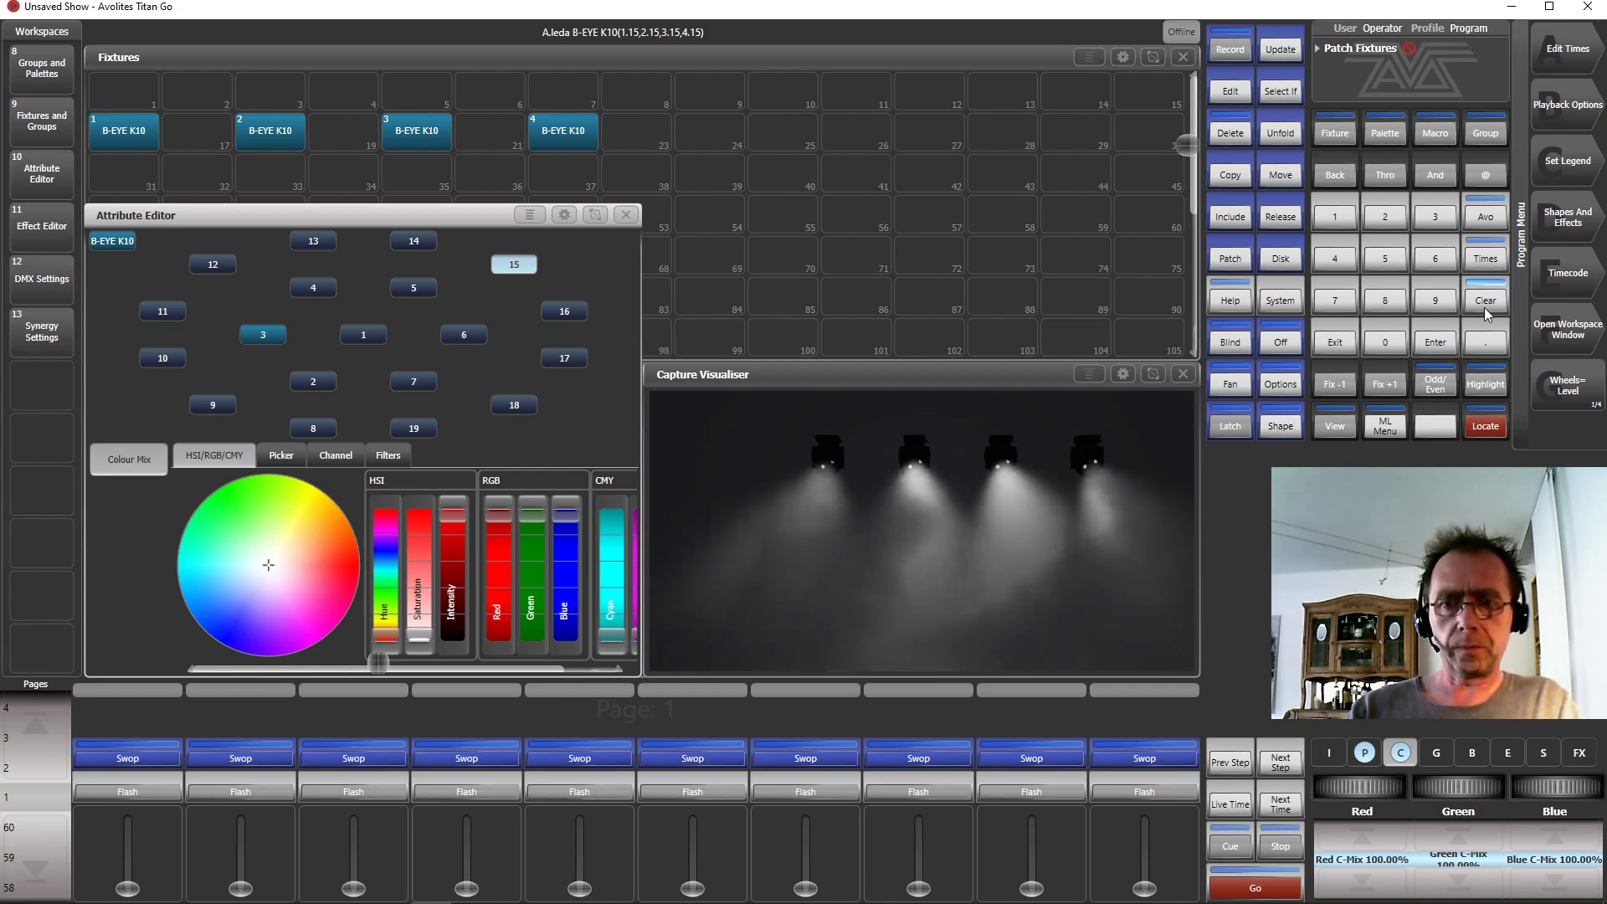
- Clear all programmed values and close the Attribute Editor
click(1483, 308)
click(1483, 308)
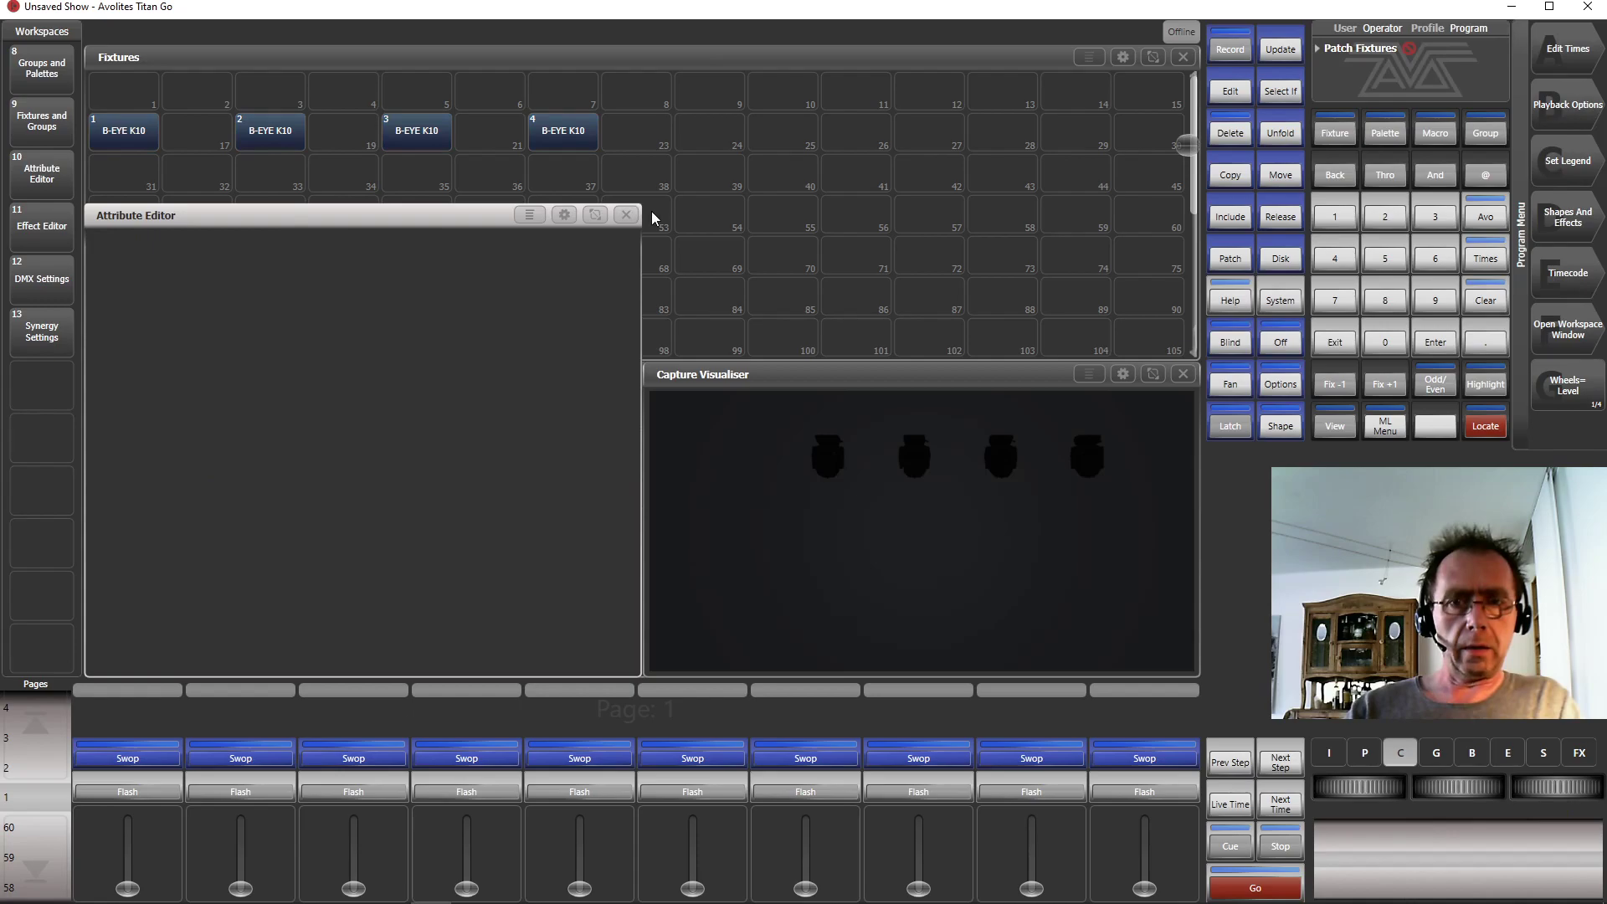
click(626, 216)
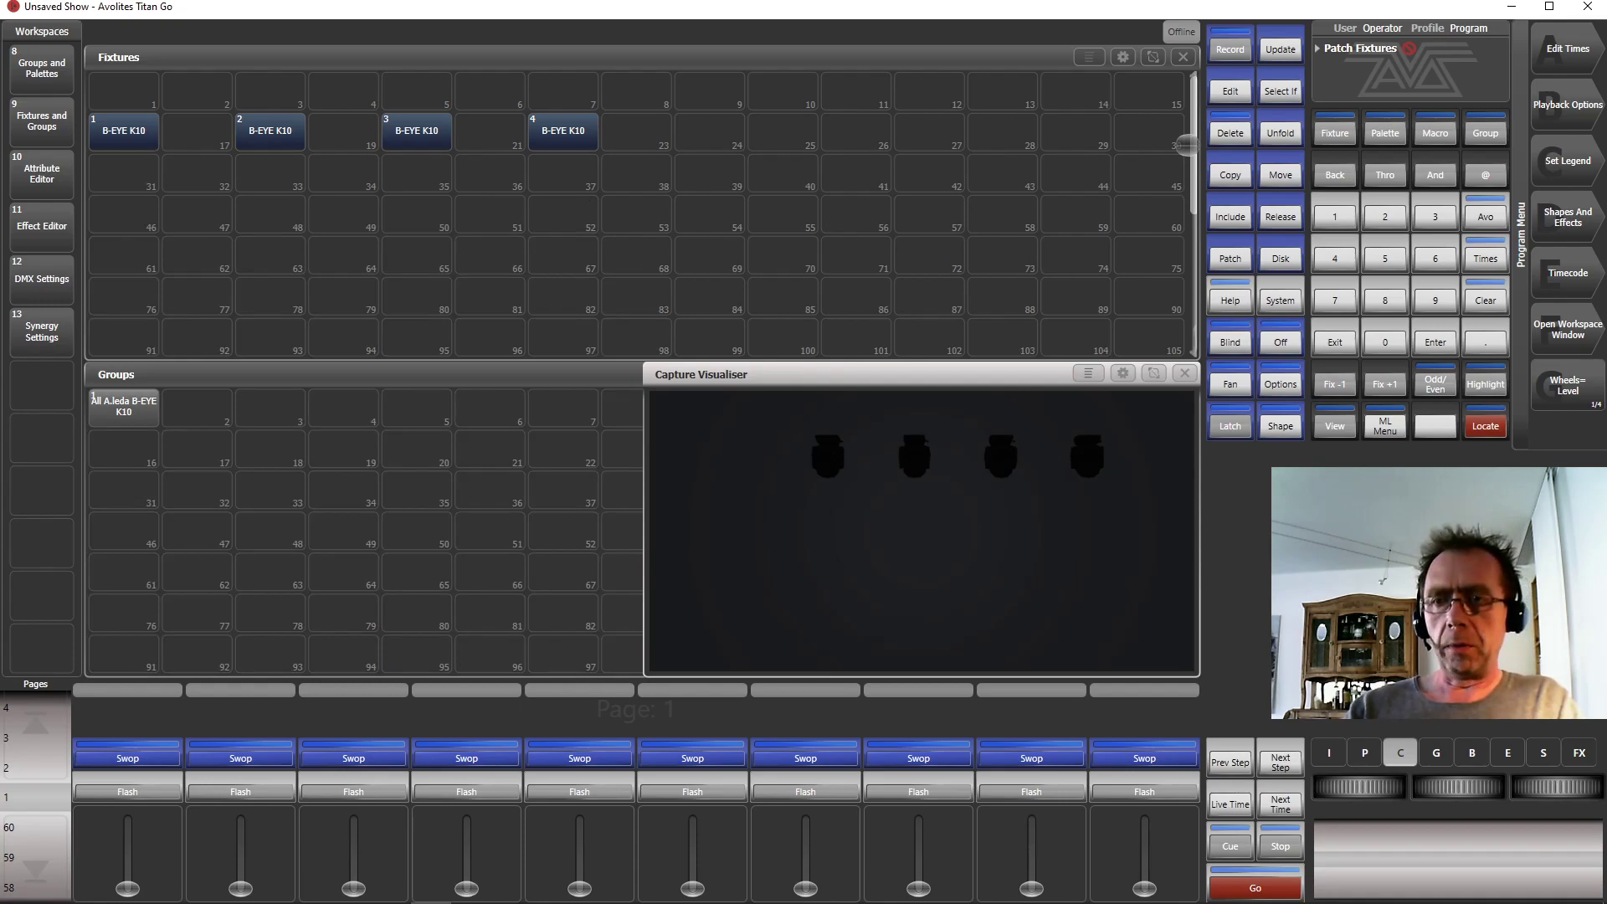
- In Shapes And Effects > Pixel Mapper, select All A.leda B-EYE K10 and choose Edit Group Layout
click(1577, 219)
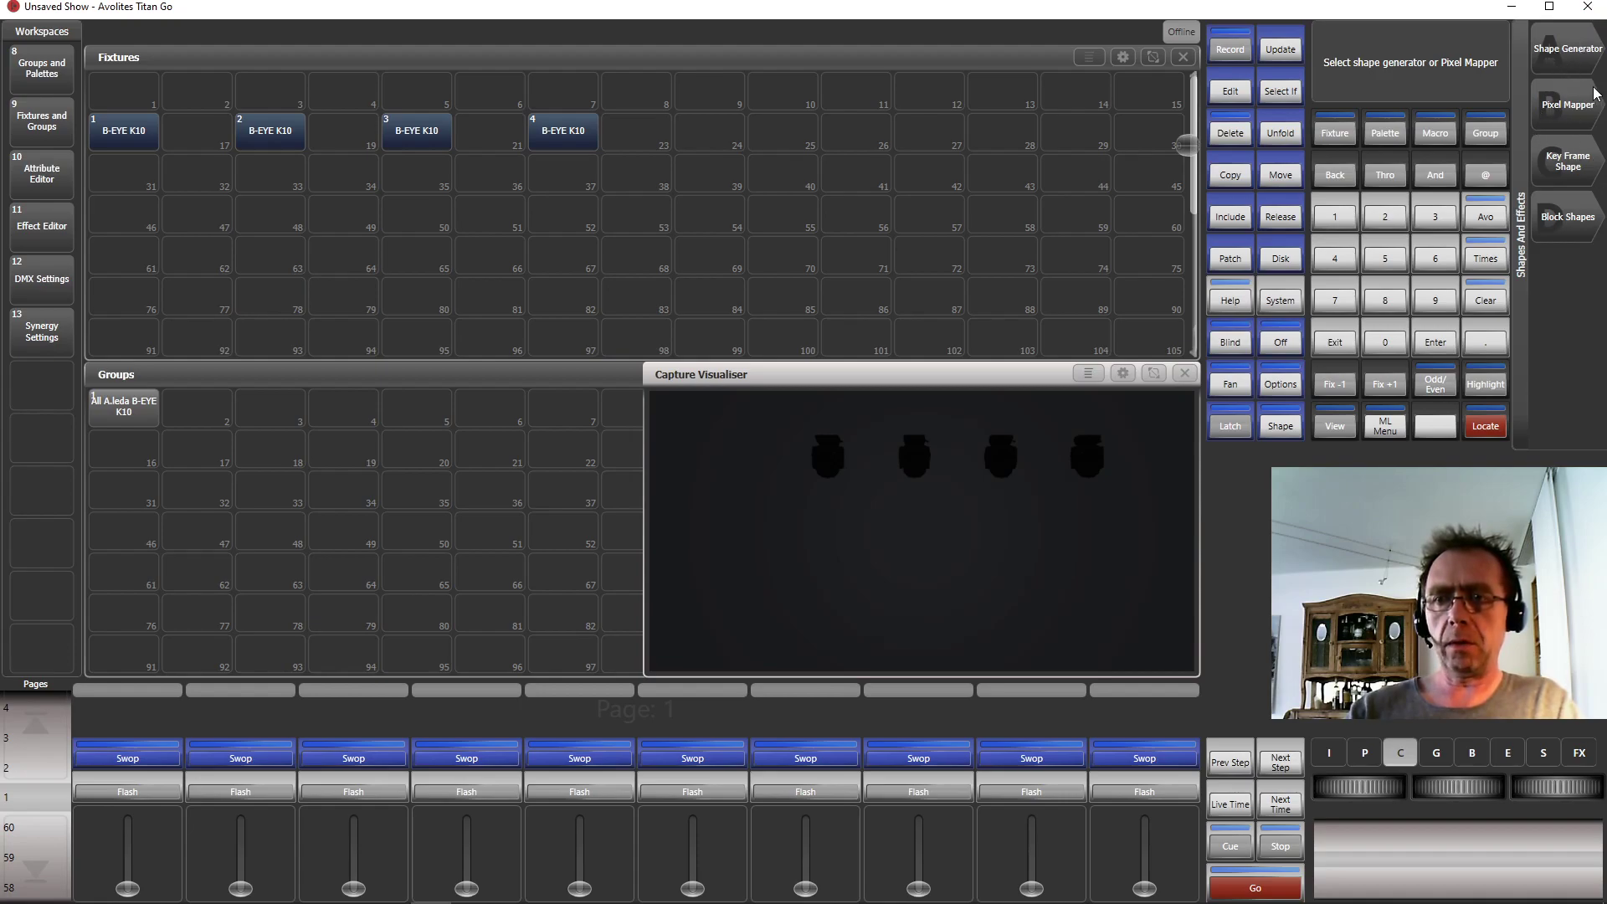
click(1557, 117)
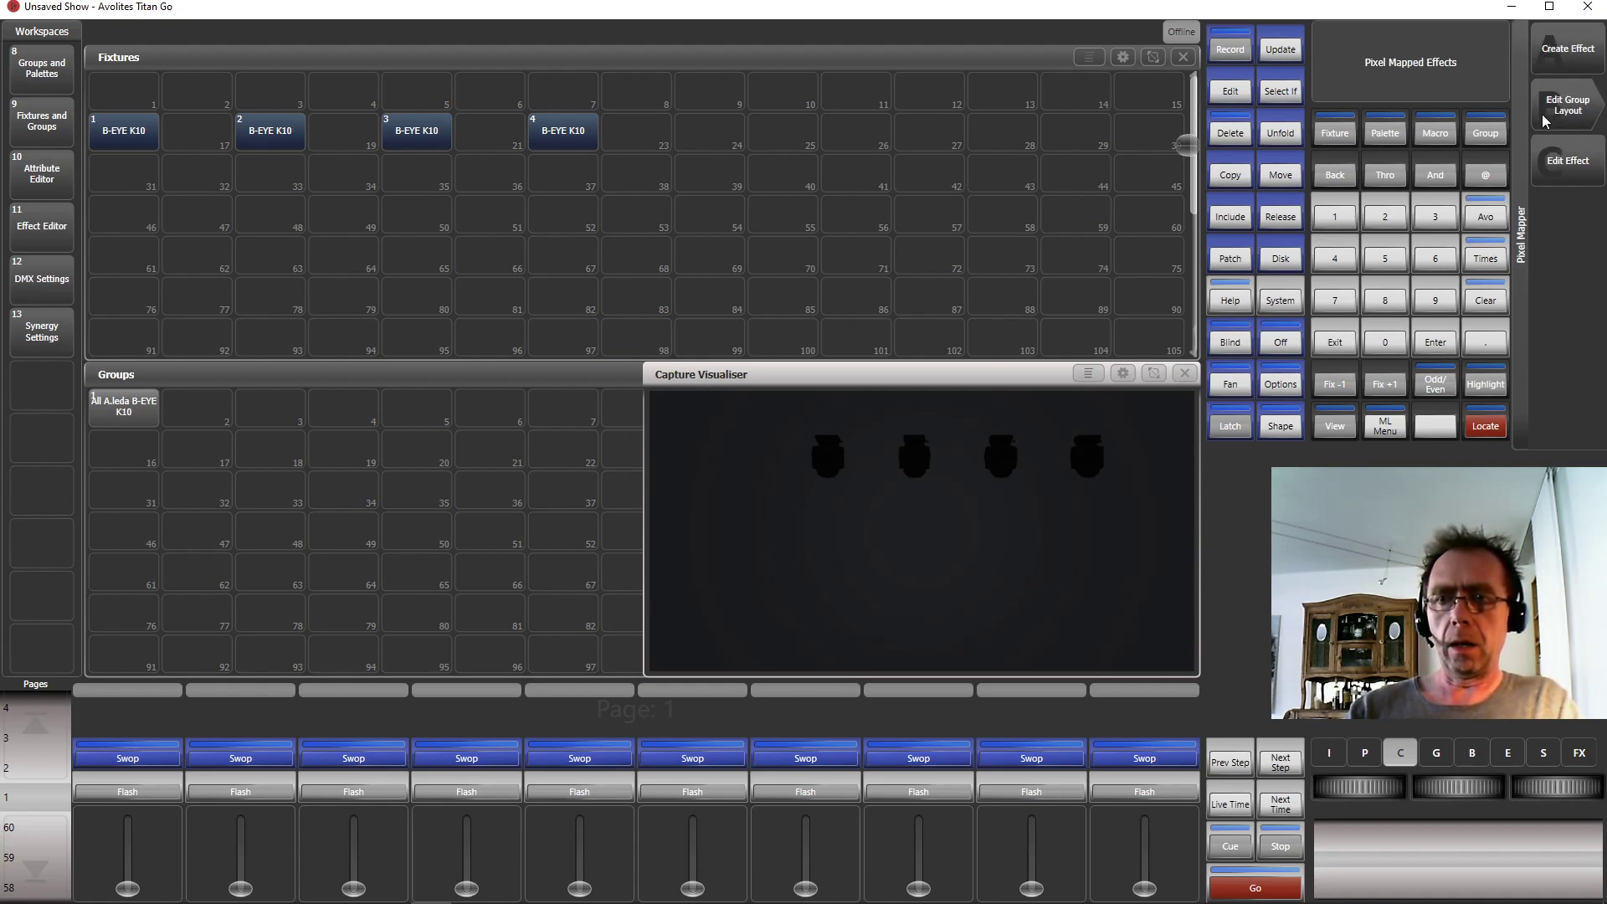
click(128, 405)
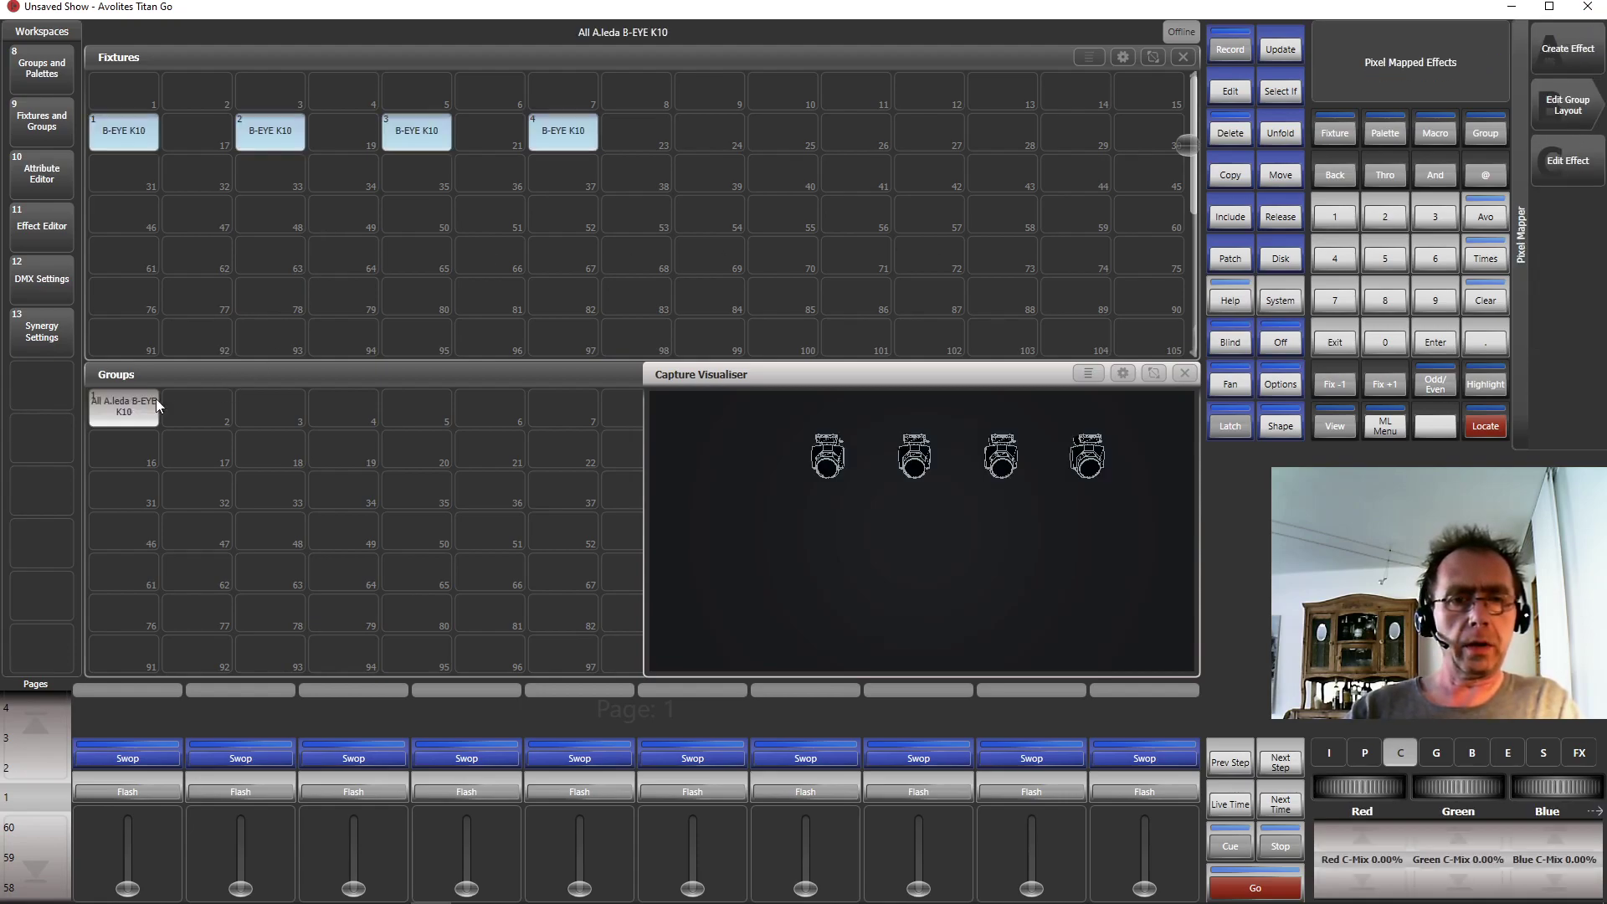
click(1576, 102)
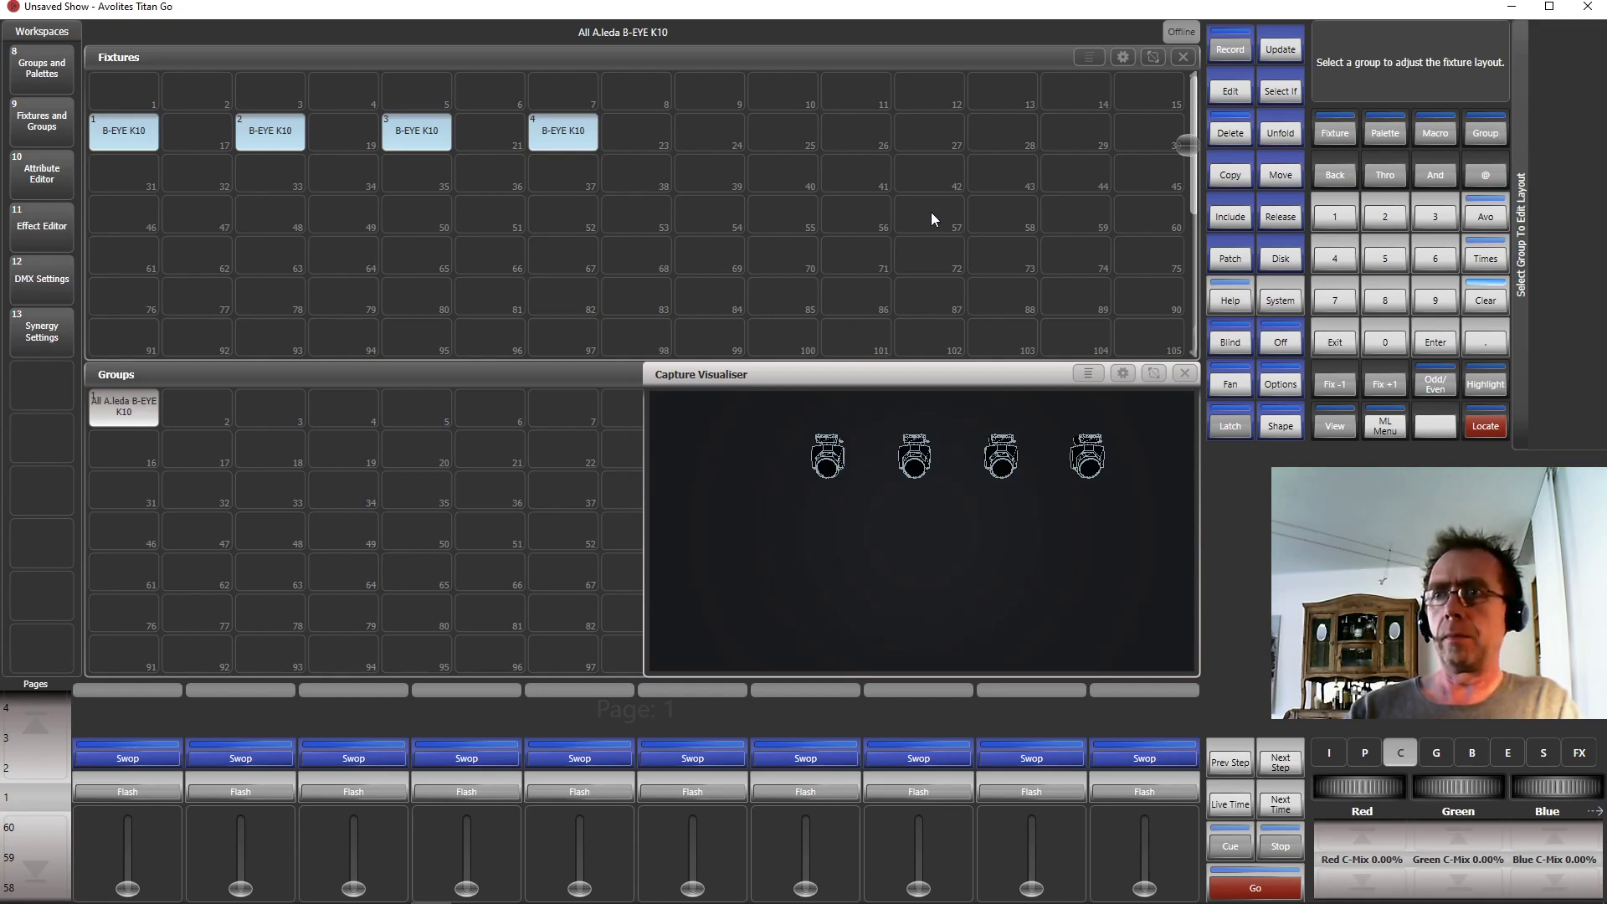
- Open the All A.leda B-EYE K10 layout and drag its grid out to 23 columns
click(124, 406)
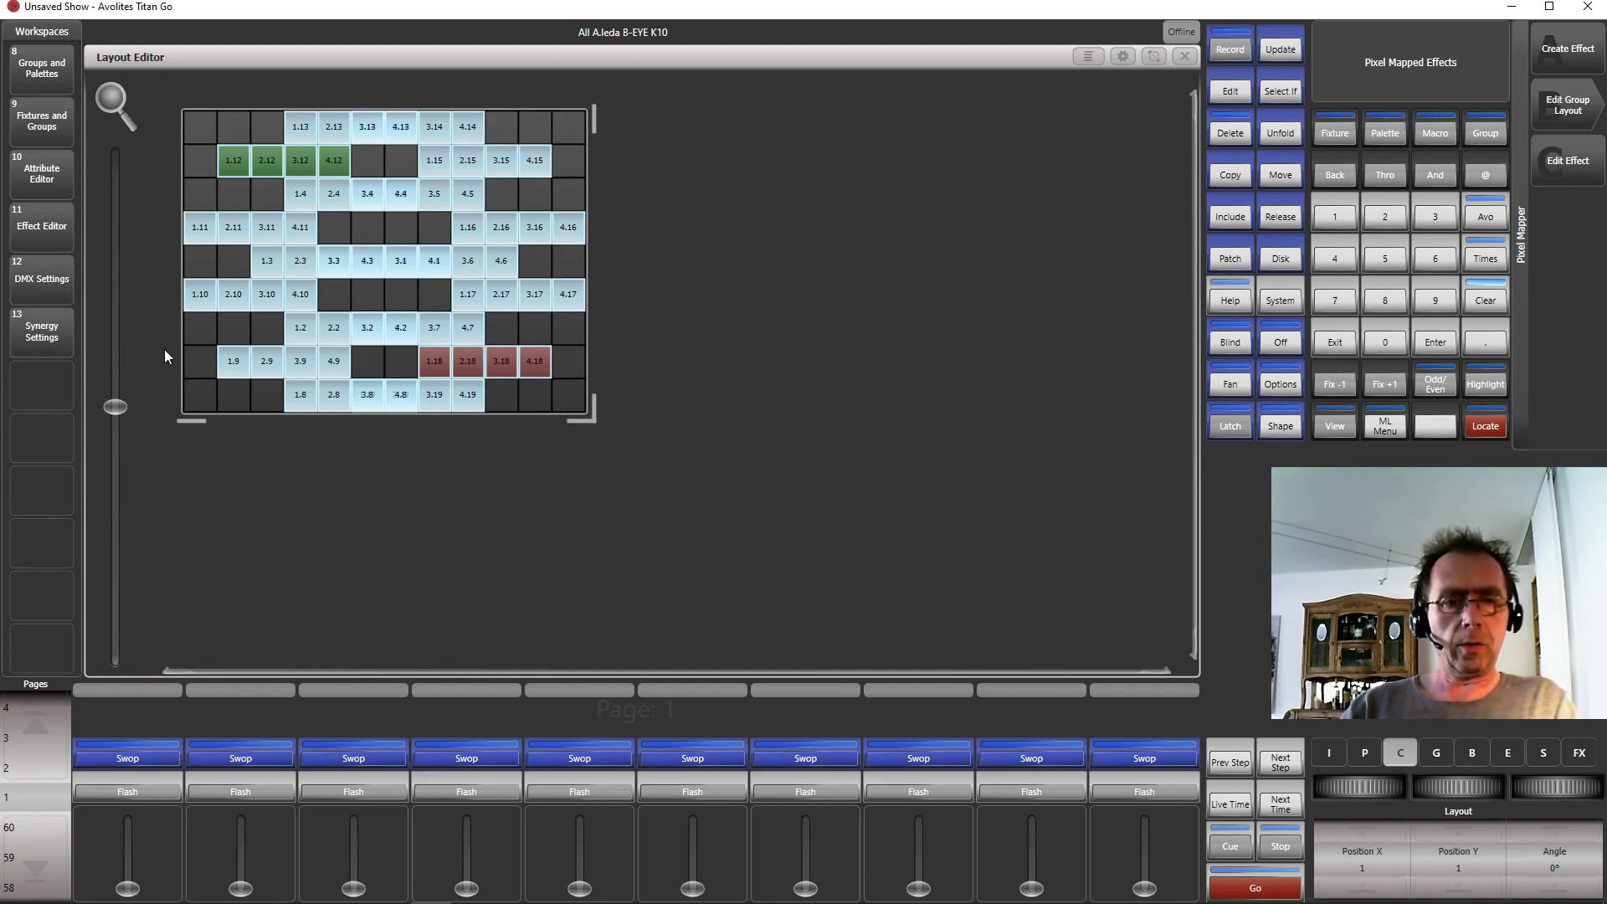
drag(117, 408, 122, 685)
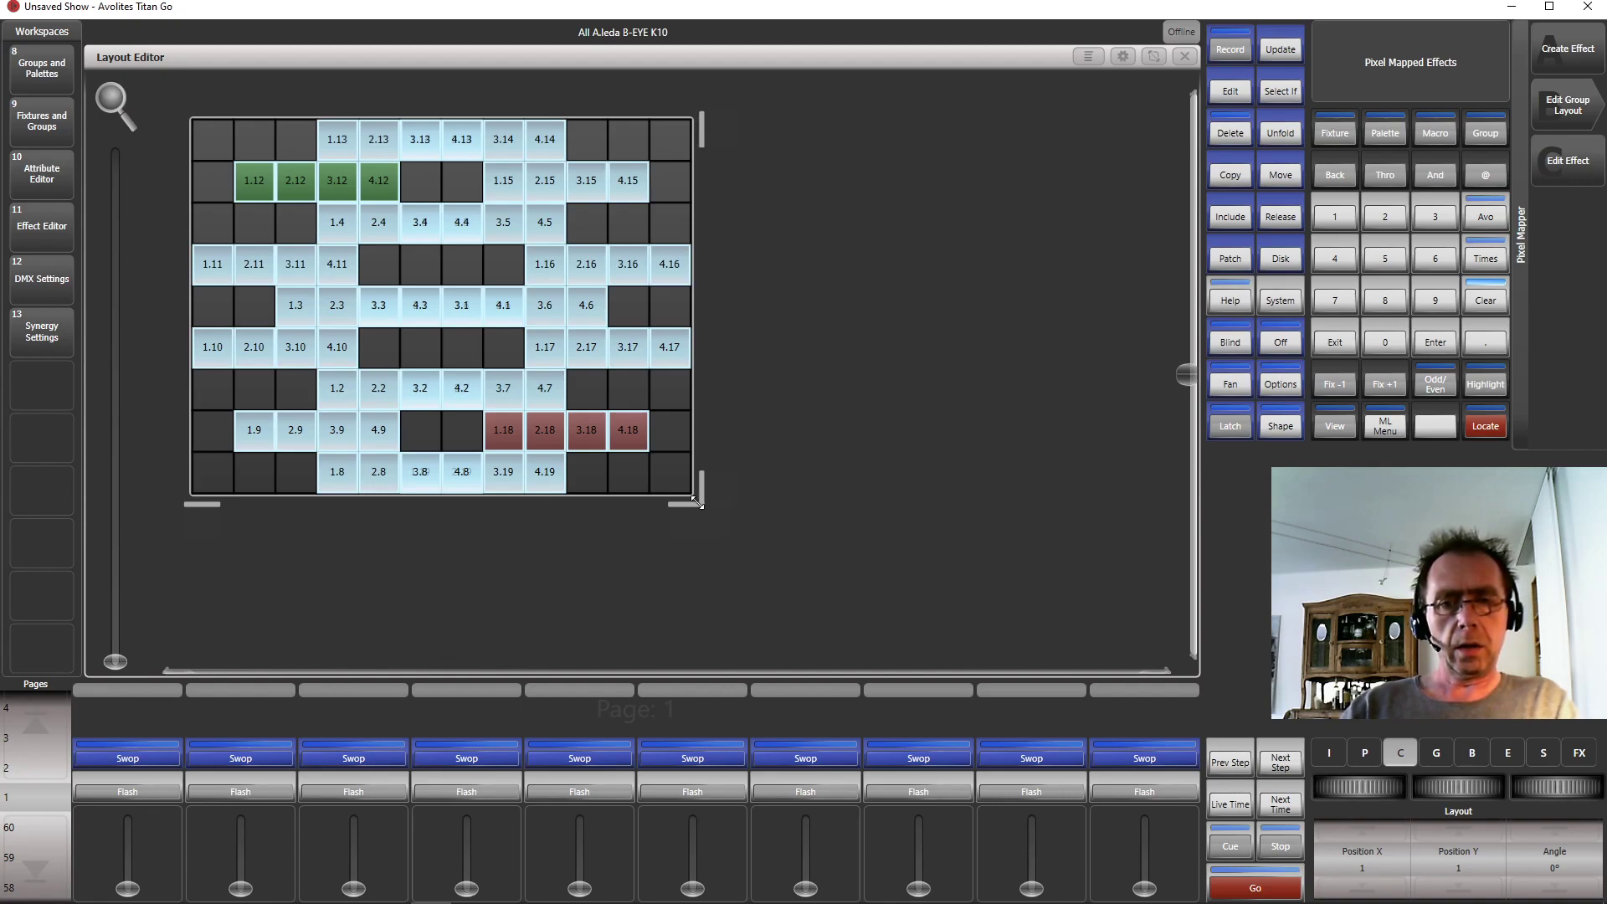
mouse_move(693, 497)
mouse_down()
mouse_move(1186, 486)
mouse_move(1187, 454)
mouse_up()
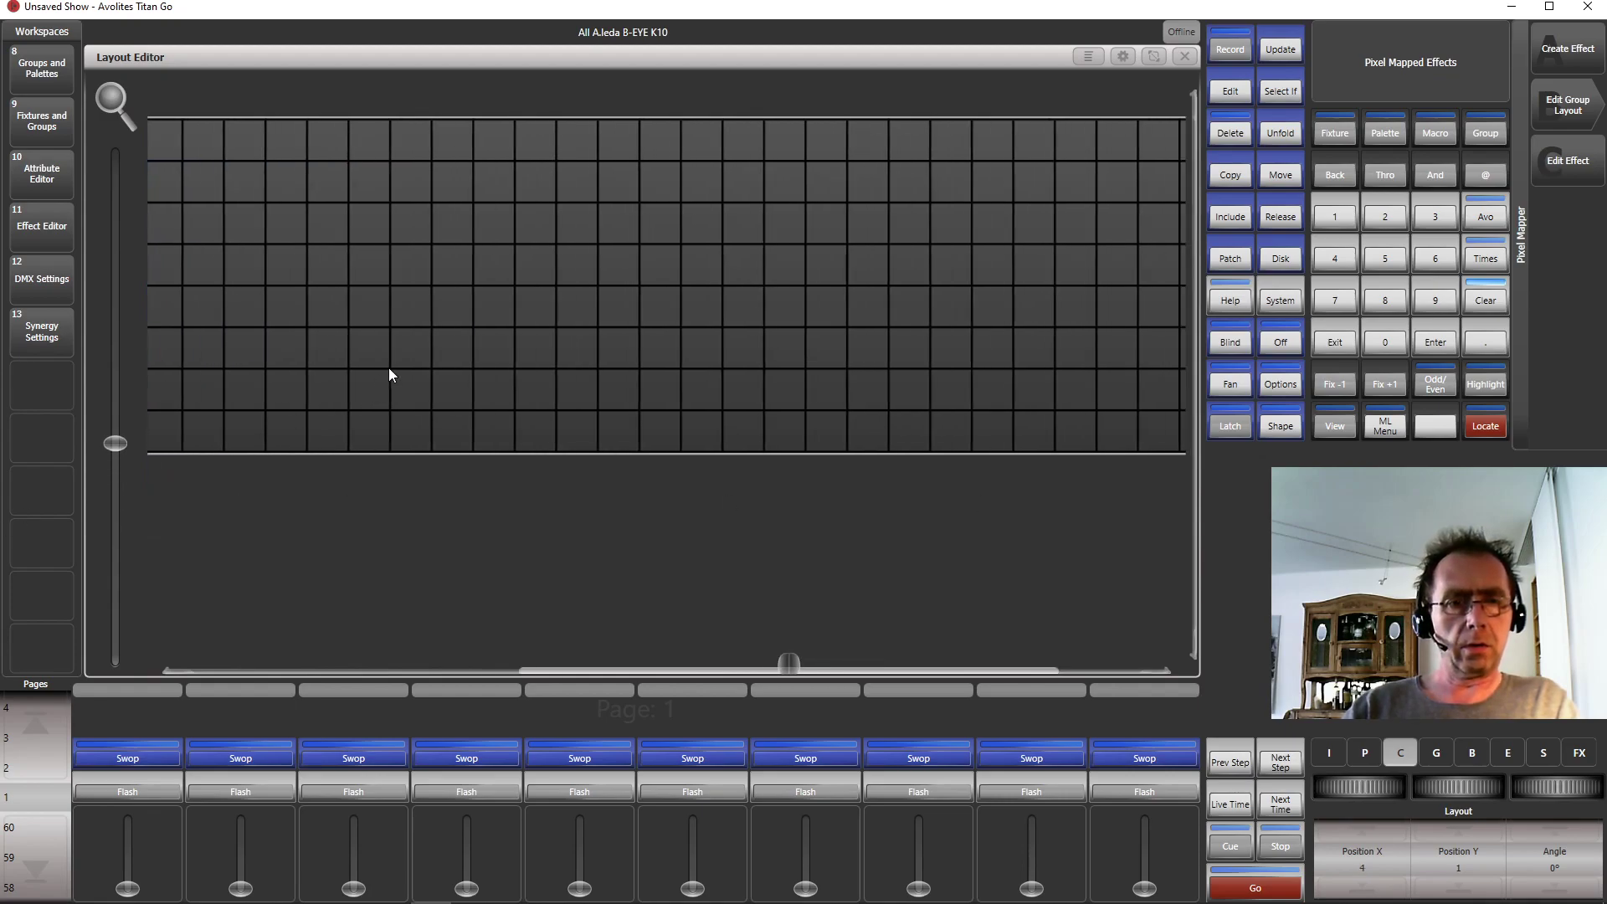
drag(112, 450, 145, 691)
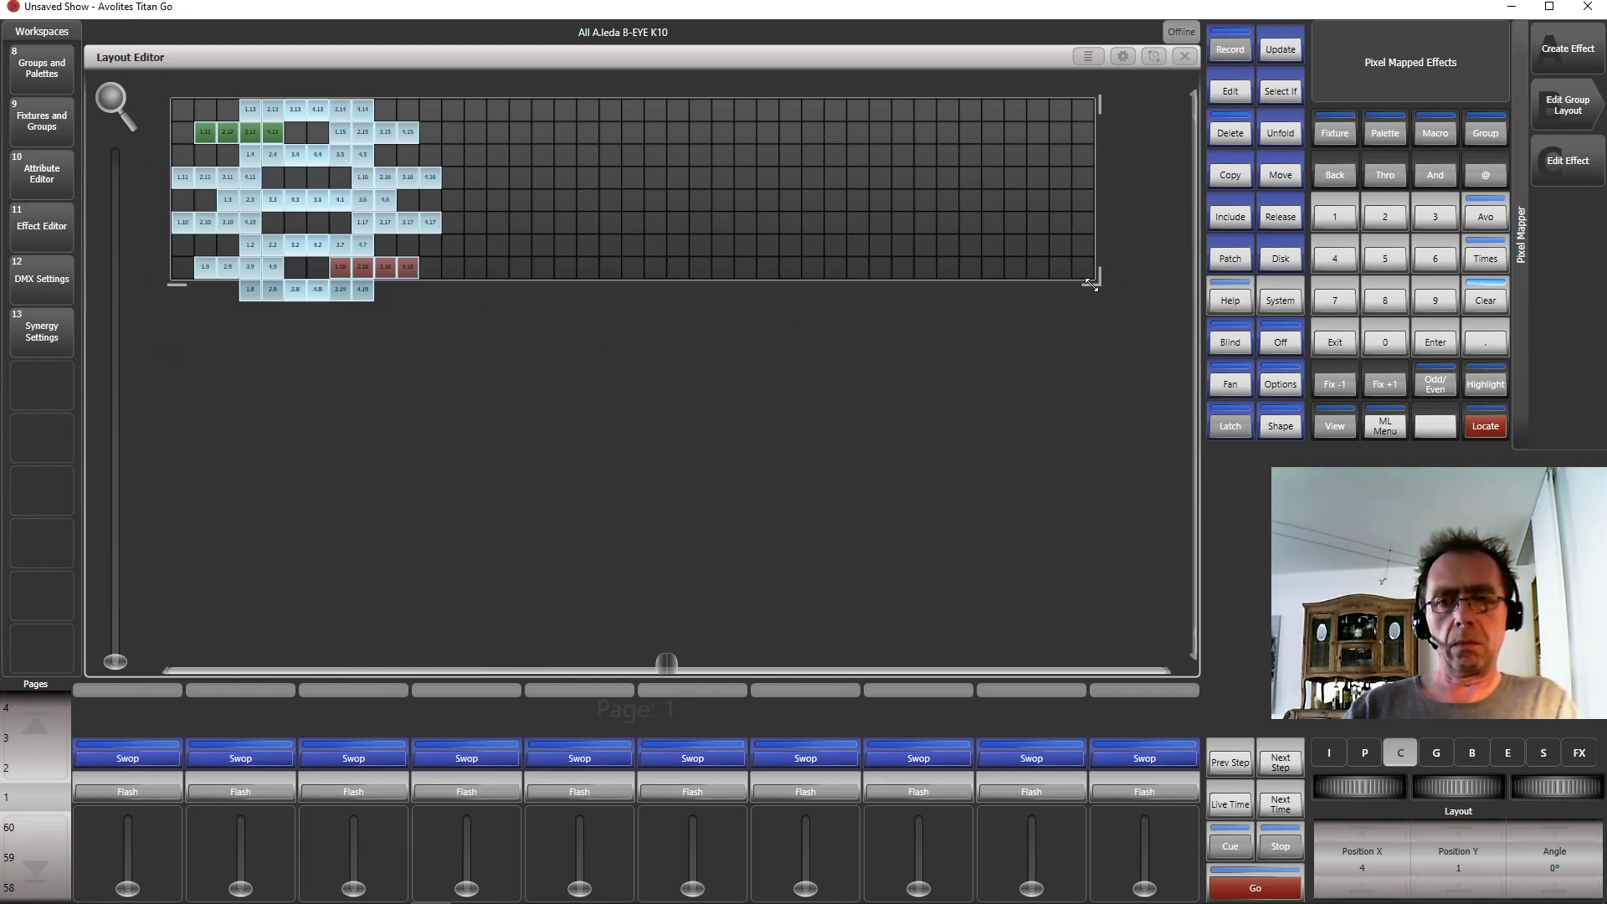
drag(1096, 292, 1108, 314)
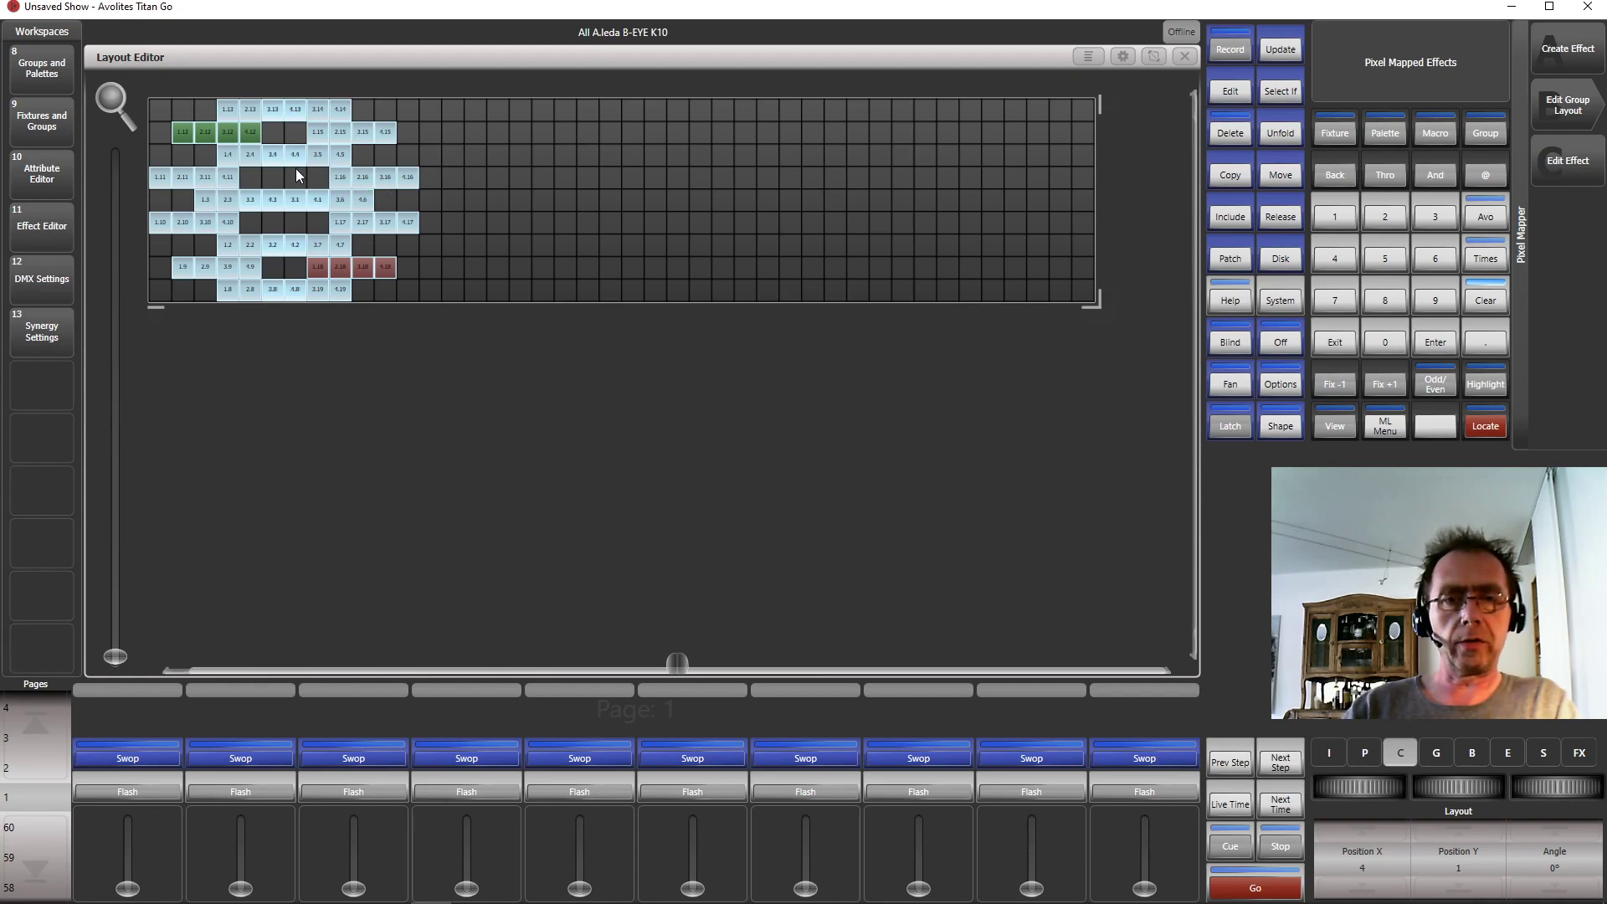
click(405, 172)
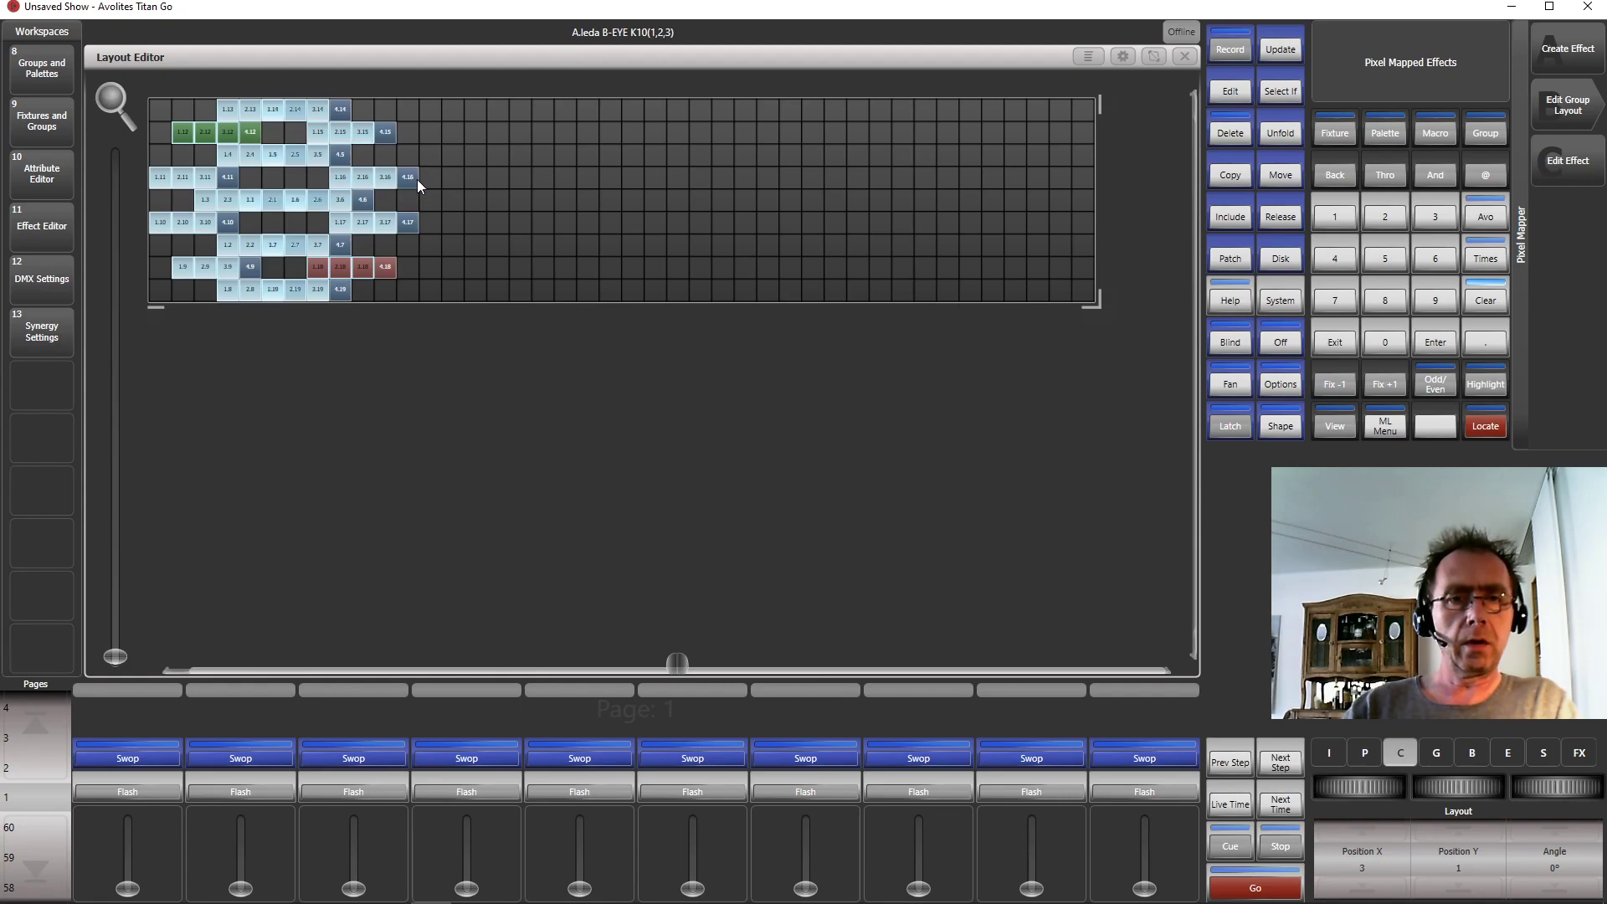
mouse_move(412, 179)
mouse_down()
mouse_move(803, 201)
mouse_move(371, 176)
mouse_up()
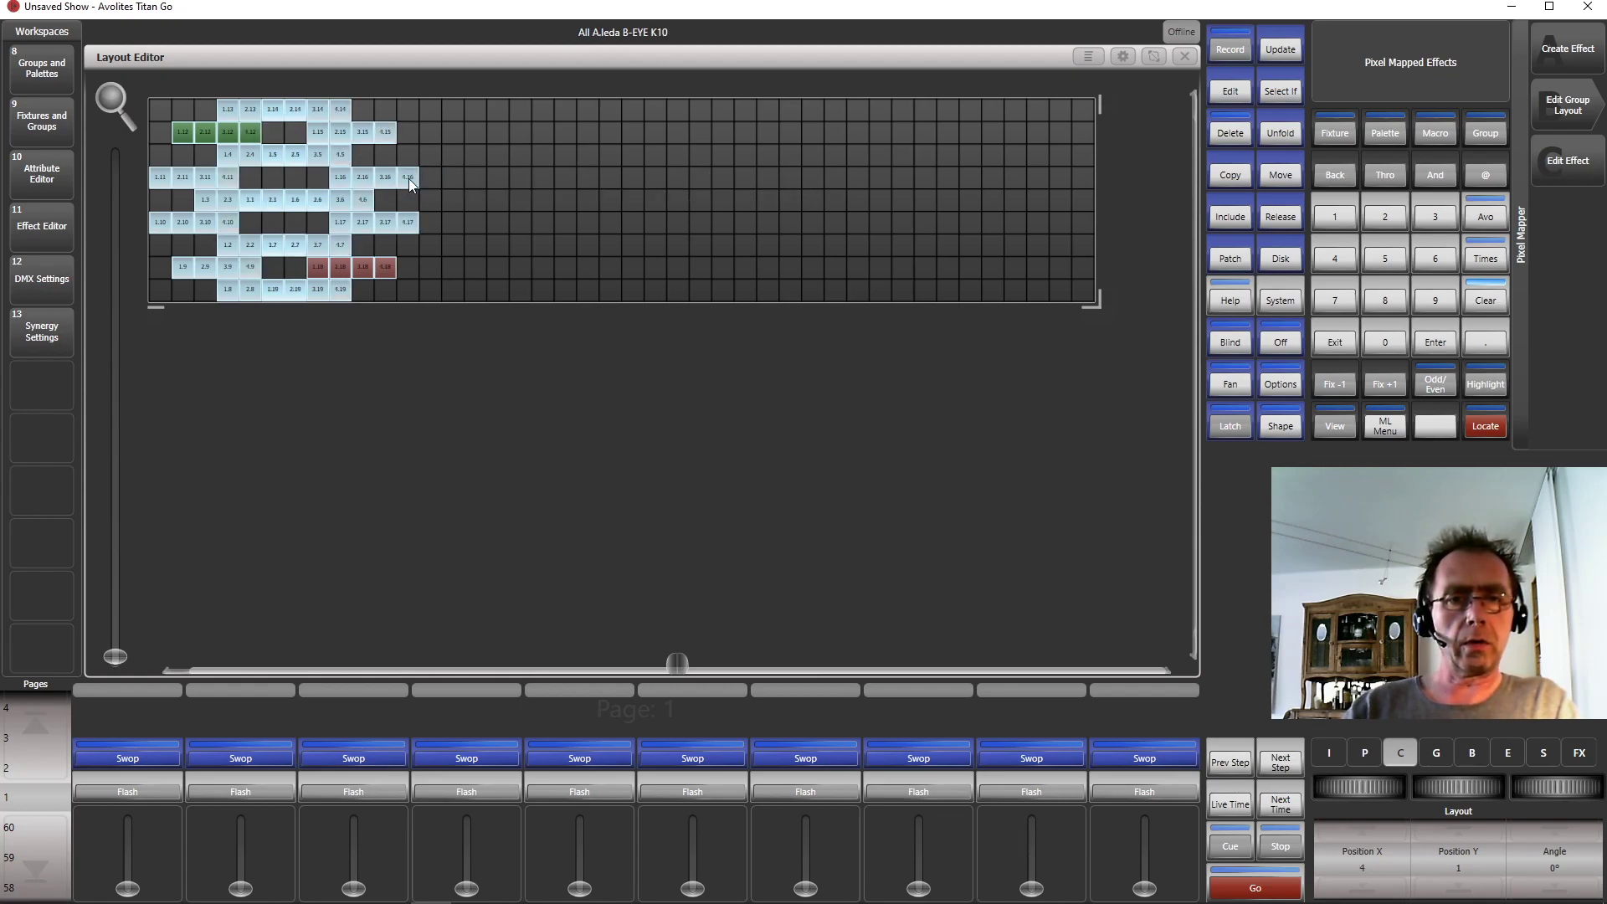
click(408, 178)
drag(409, 178, 577, 174)
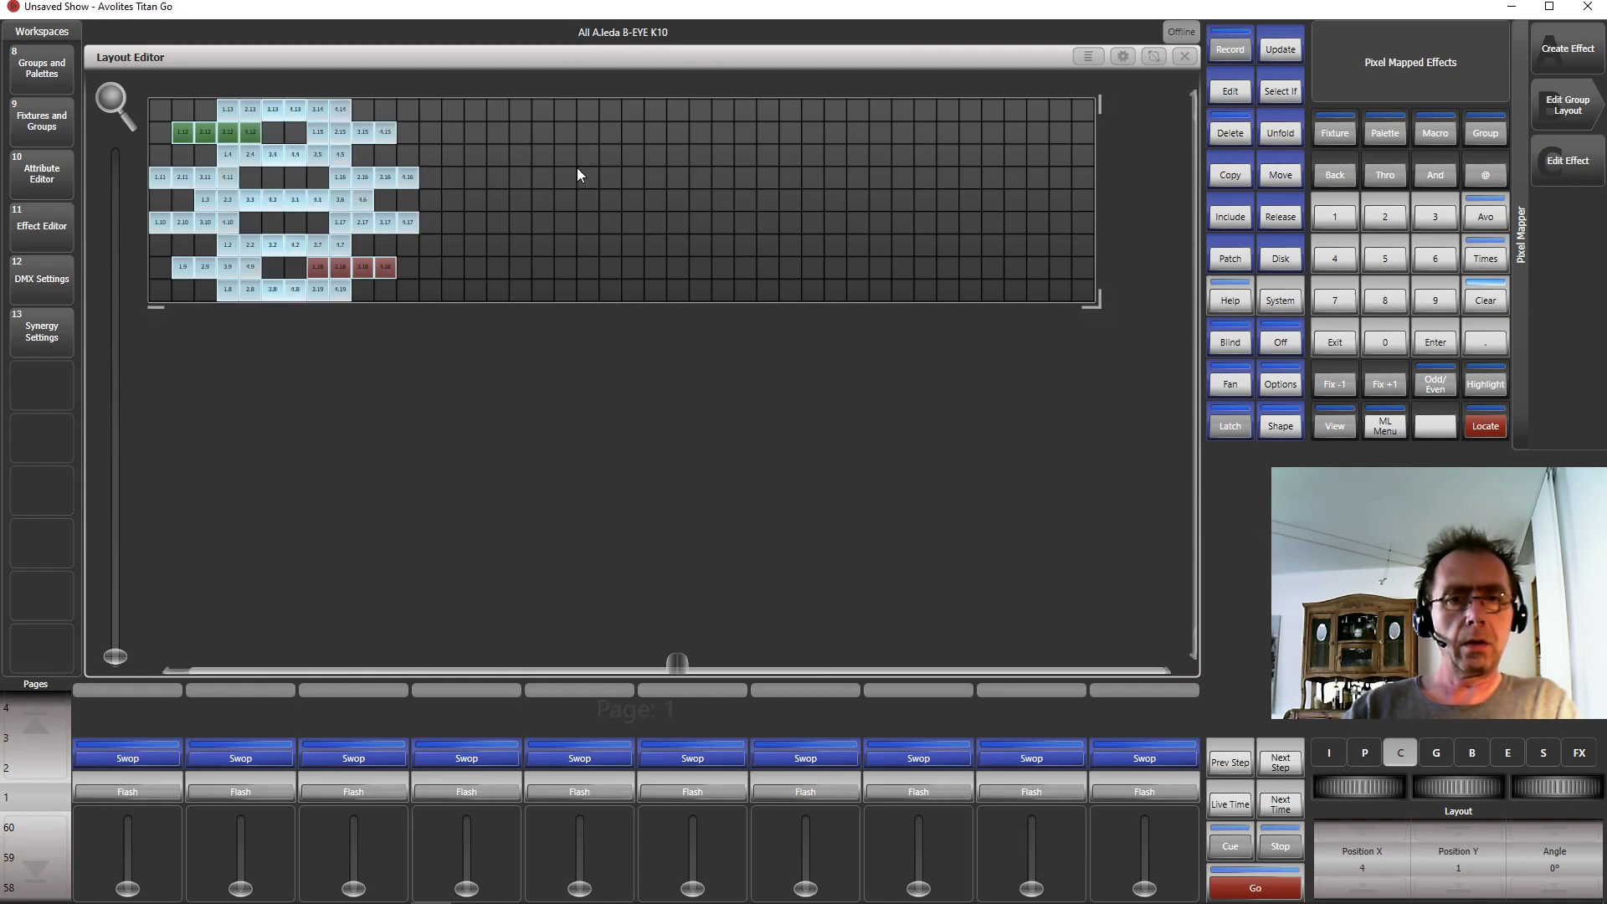
mouse_move(414, 184)
mouse_down()
mouse_move(637, 179)
mouse_move(931, 220)
mouse_move(596, 223)
mouse_move(341, 163)
mouse_move(333, 193)
mouse_move(360, 179)
mouse_up()
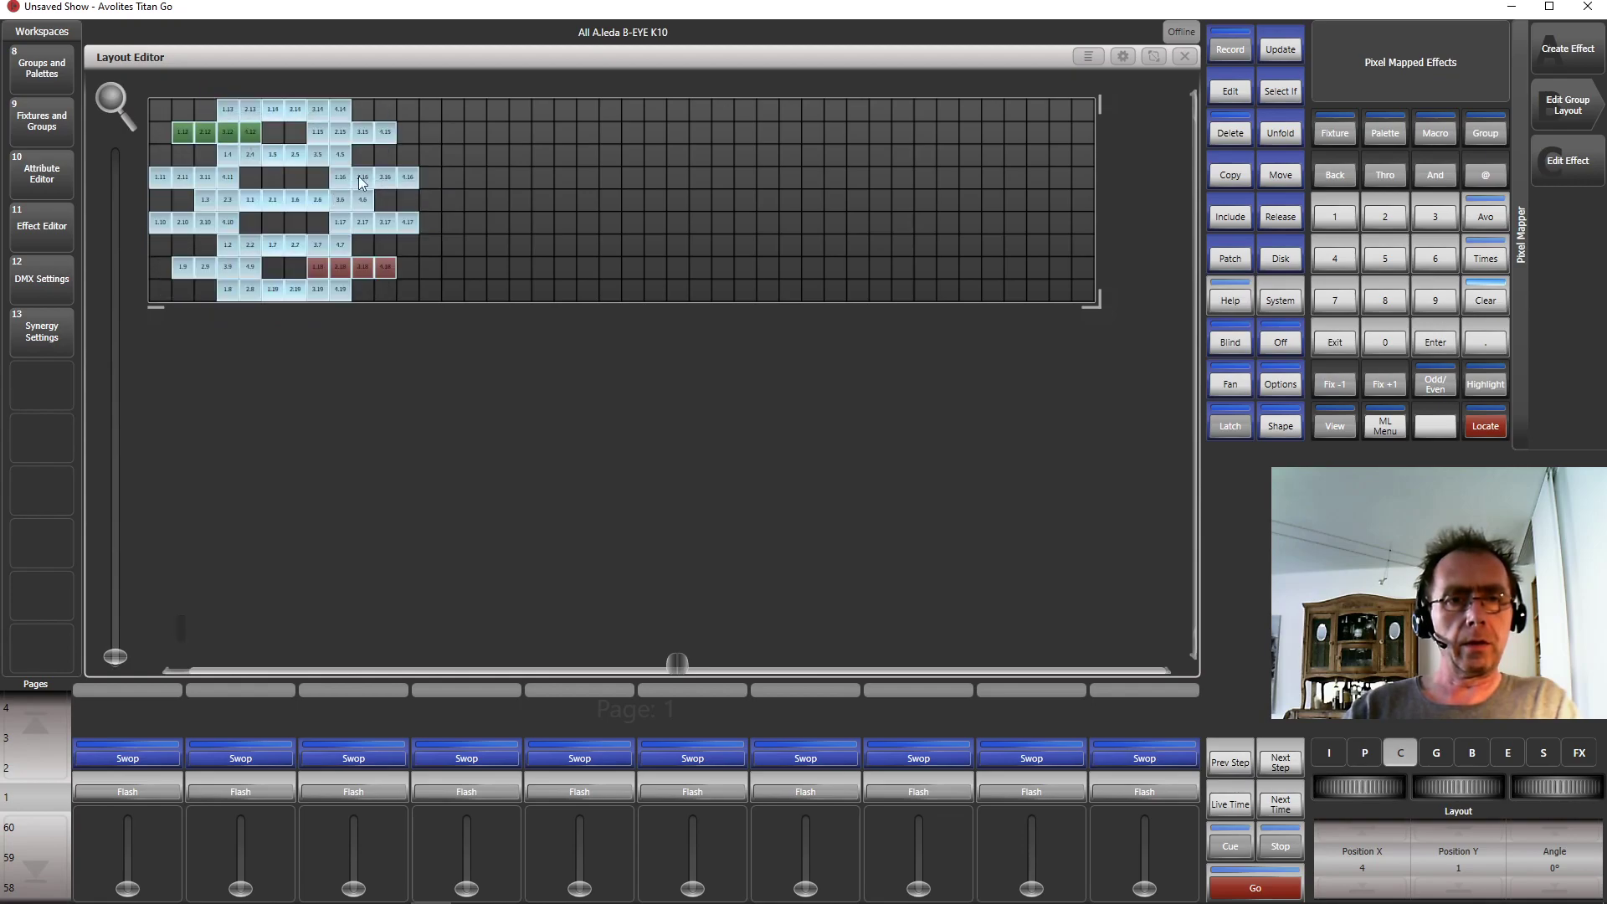
- Drag fixture 4 to the grid's right edge, fixture 3 to the middle, and fixture 2 about ten cells right
click(480, 193)
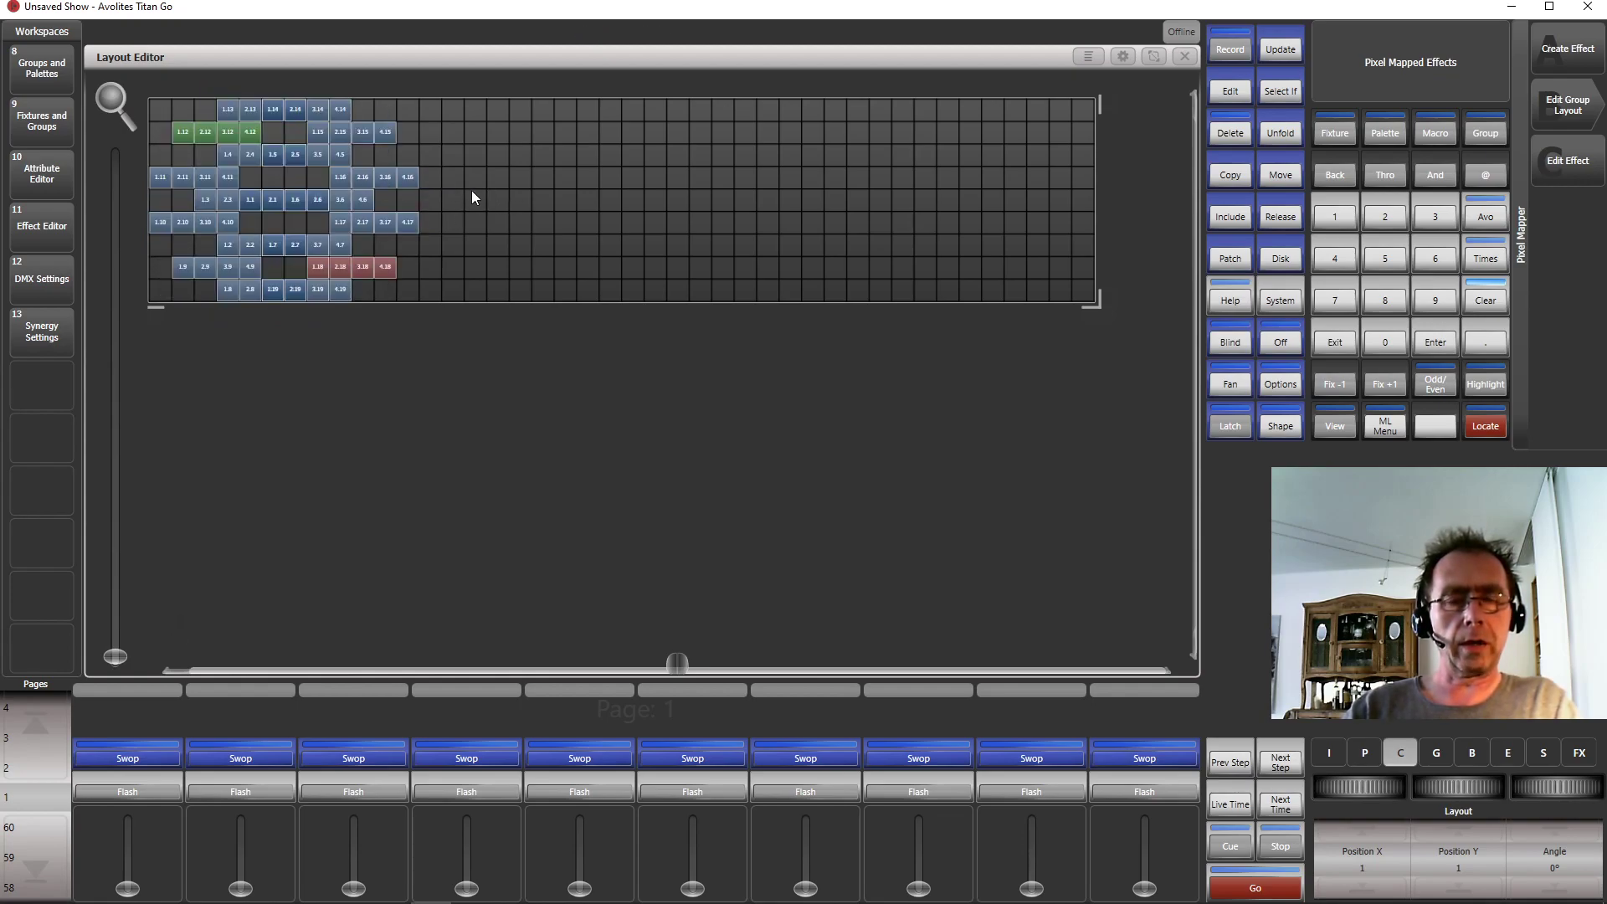
click(407, 178)
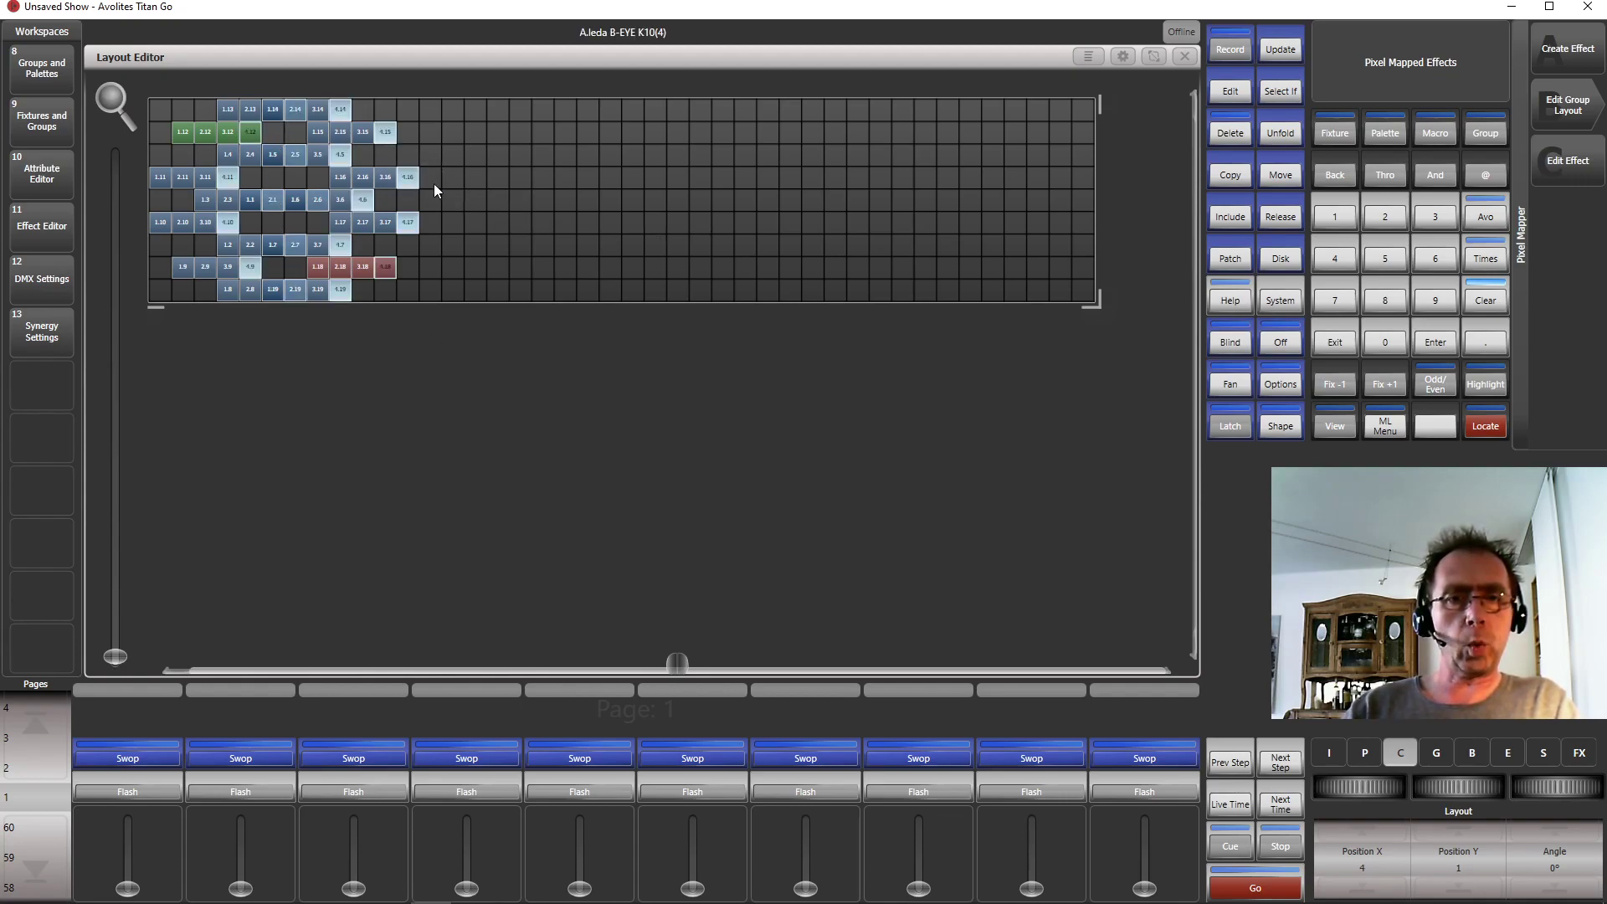
mouse_move(415, 175)
mouse_down()
mouse_move(1126, 216)
mouse_move(1081, 173)
mouse_up()
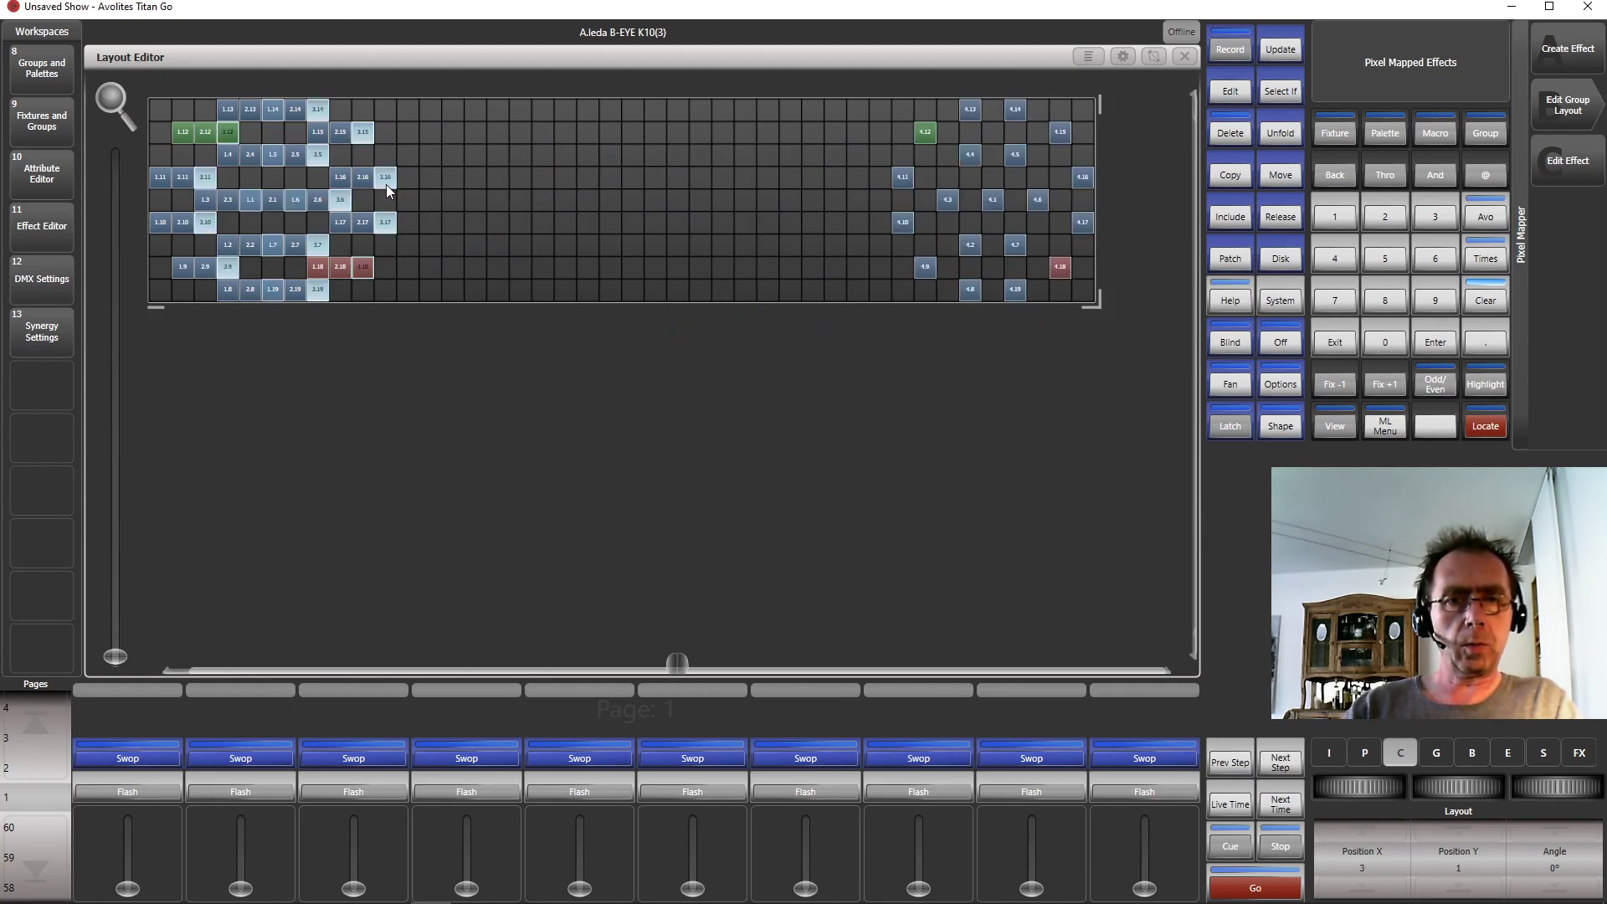
mouse_move(385, 182)
mouse_down()
mouse_move(856, 168)
mouse_move(832, 171)
mouse_up()
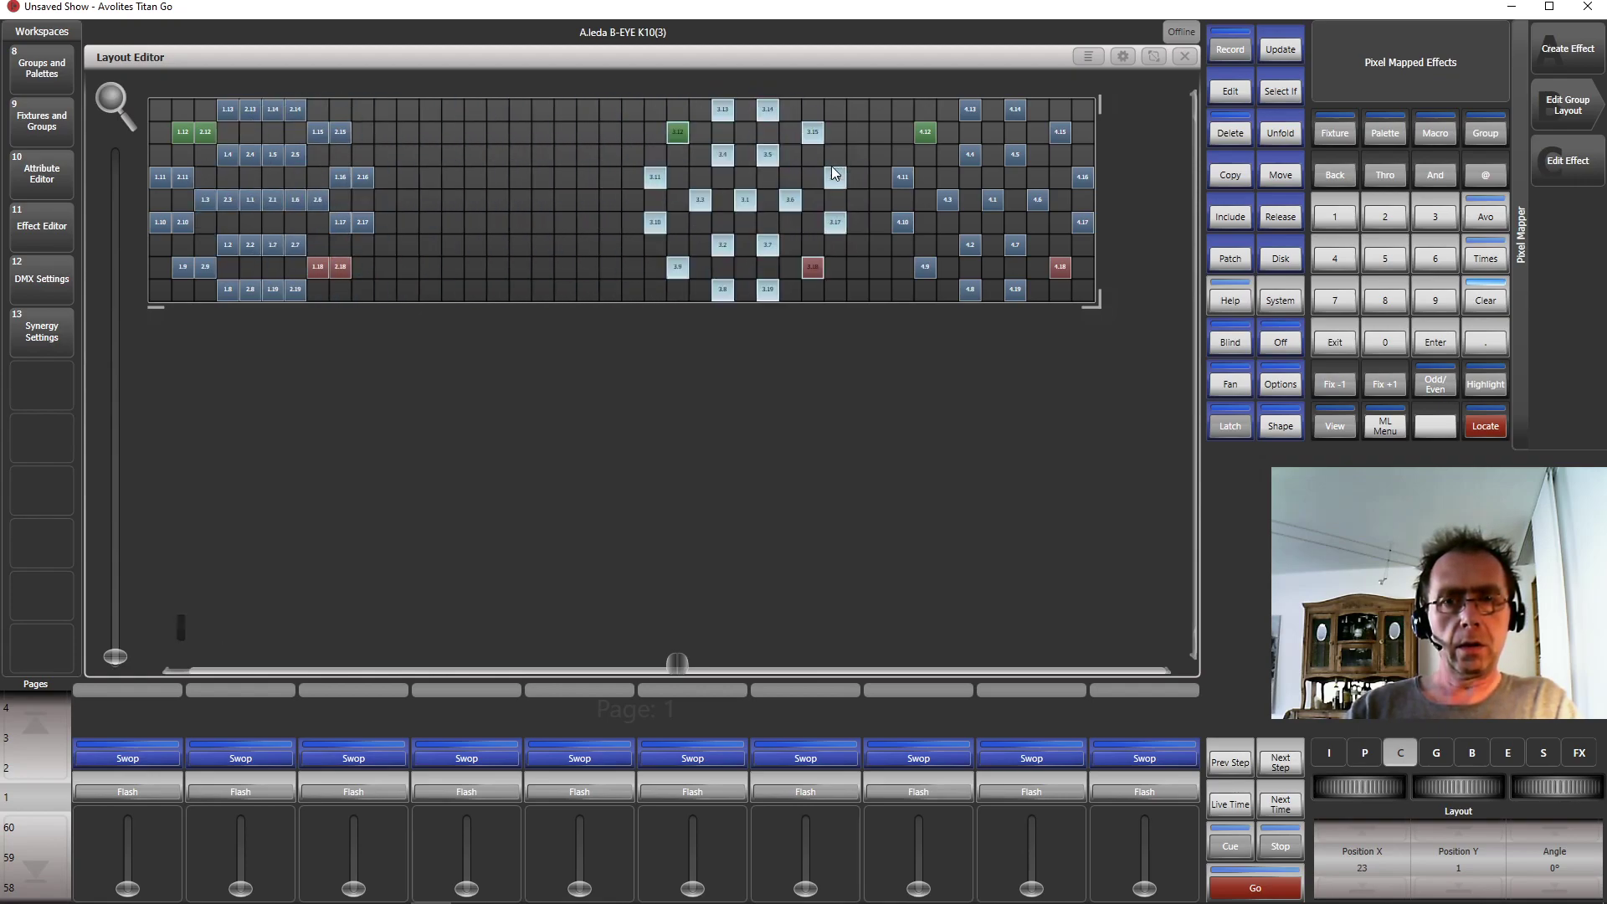
click(362, 175)
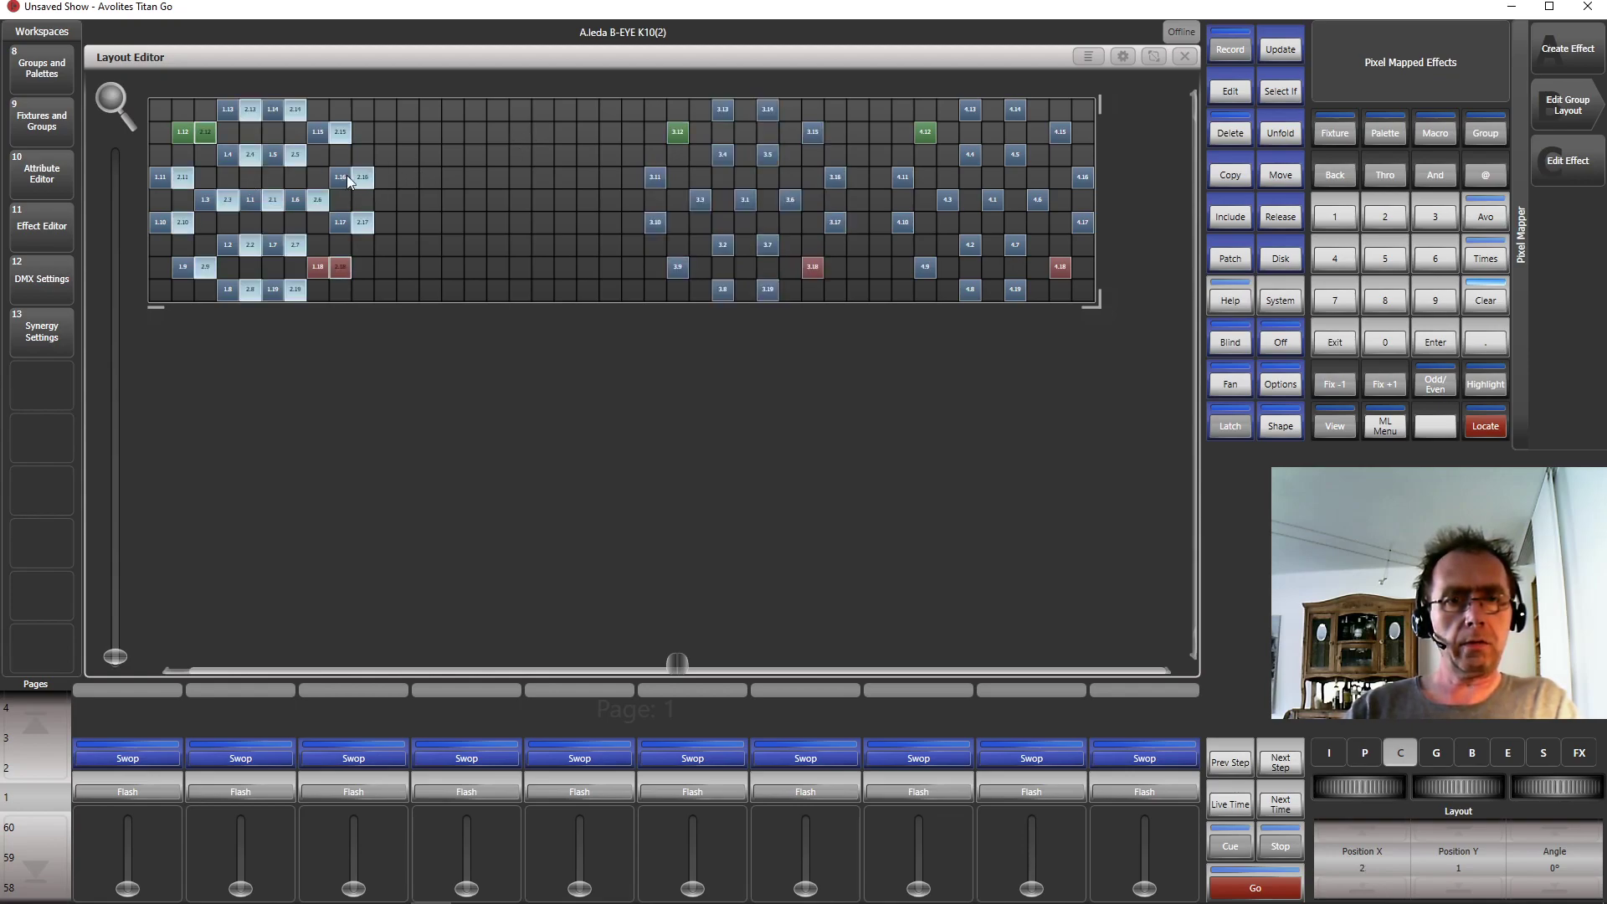
mouse_move(365, 176)
mouse_down()
mouse_move(645, 163)
mouse_move(590, 171)
mouse_up()
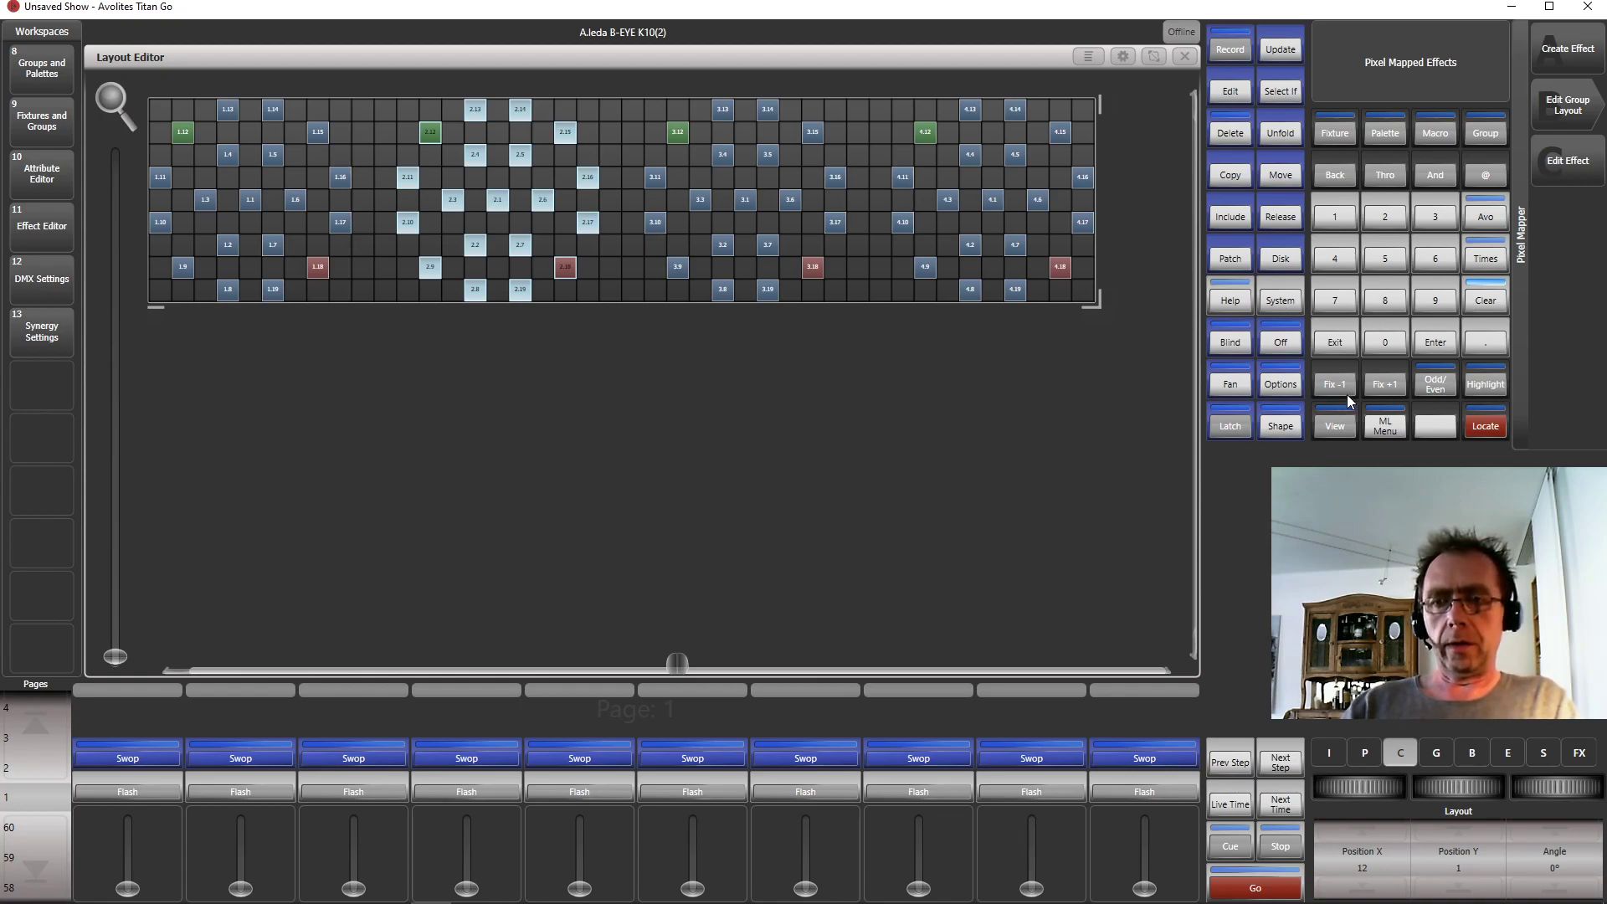
- Close the Layout Editor and clear the programmer
click(1333, 341)
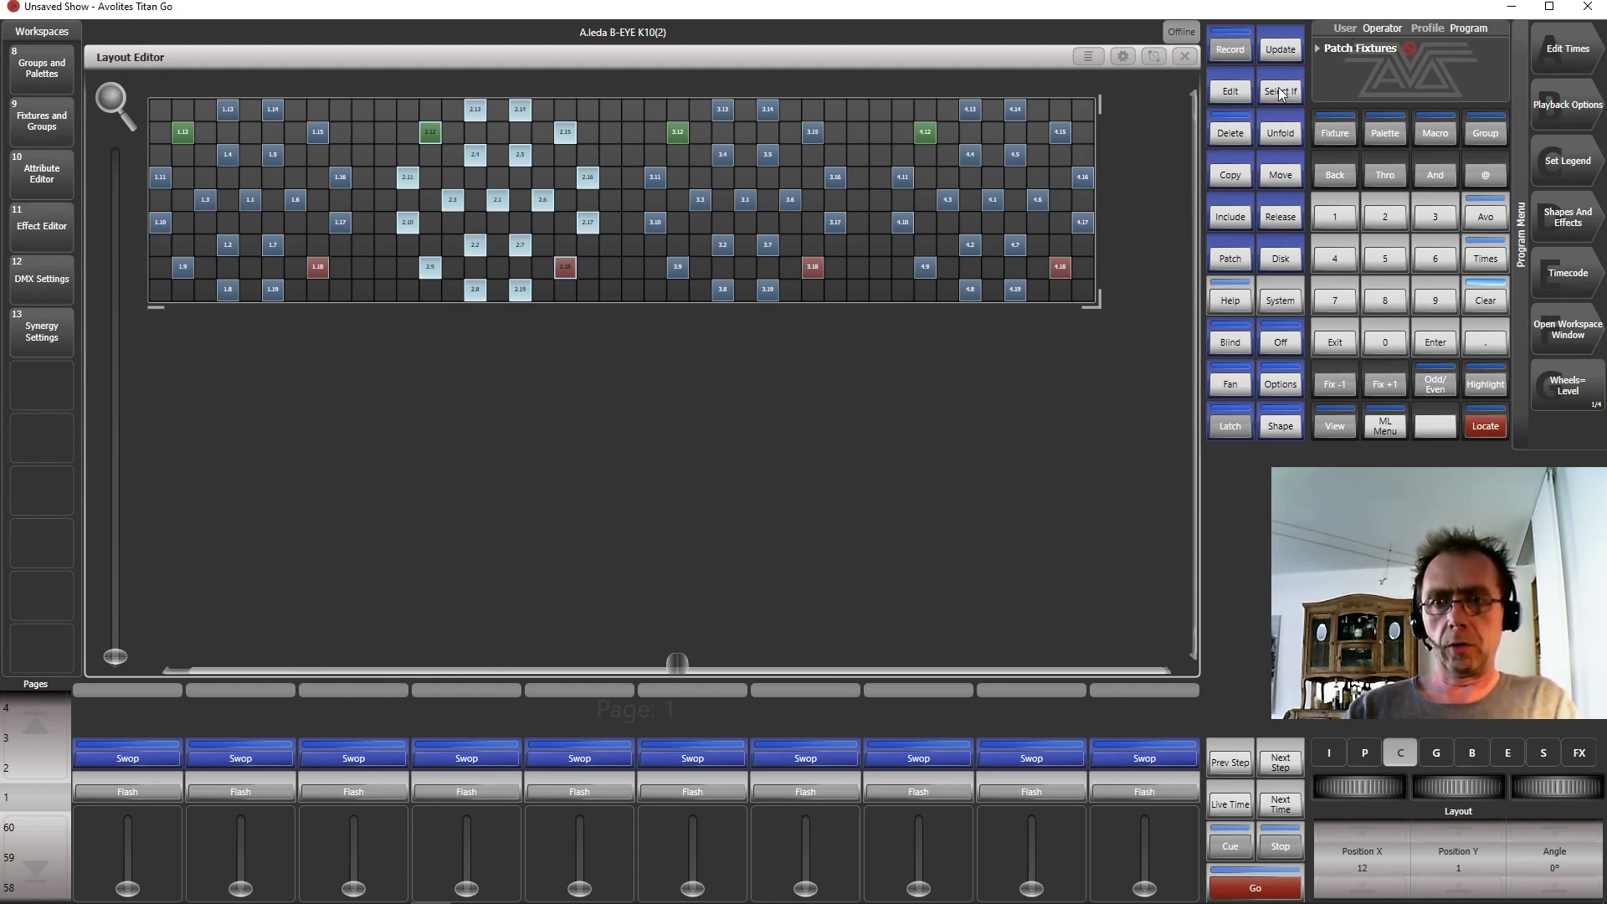
click(1184, 57)
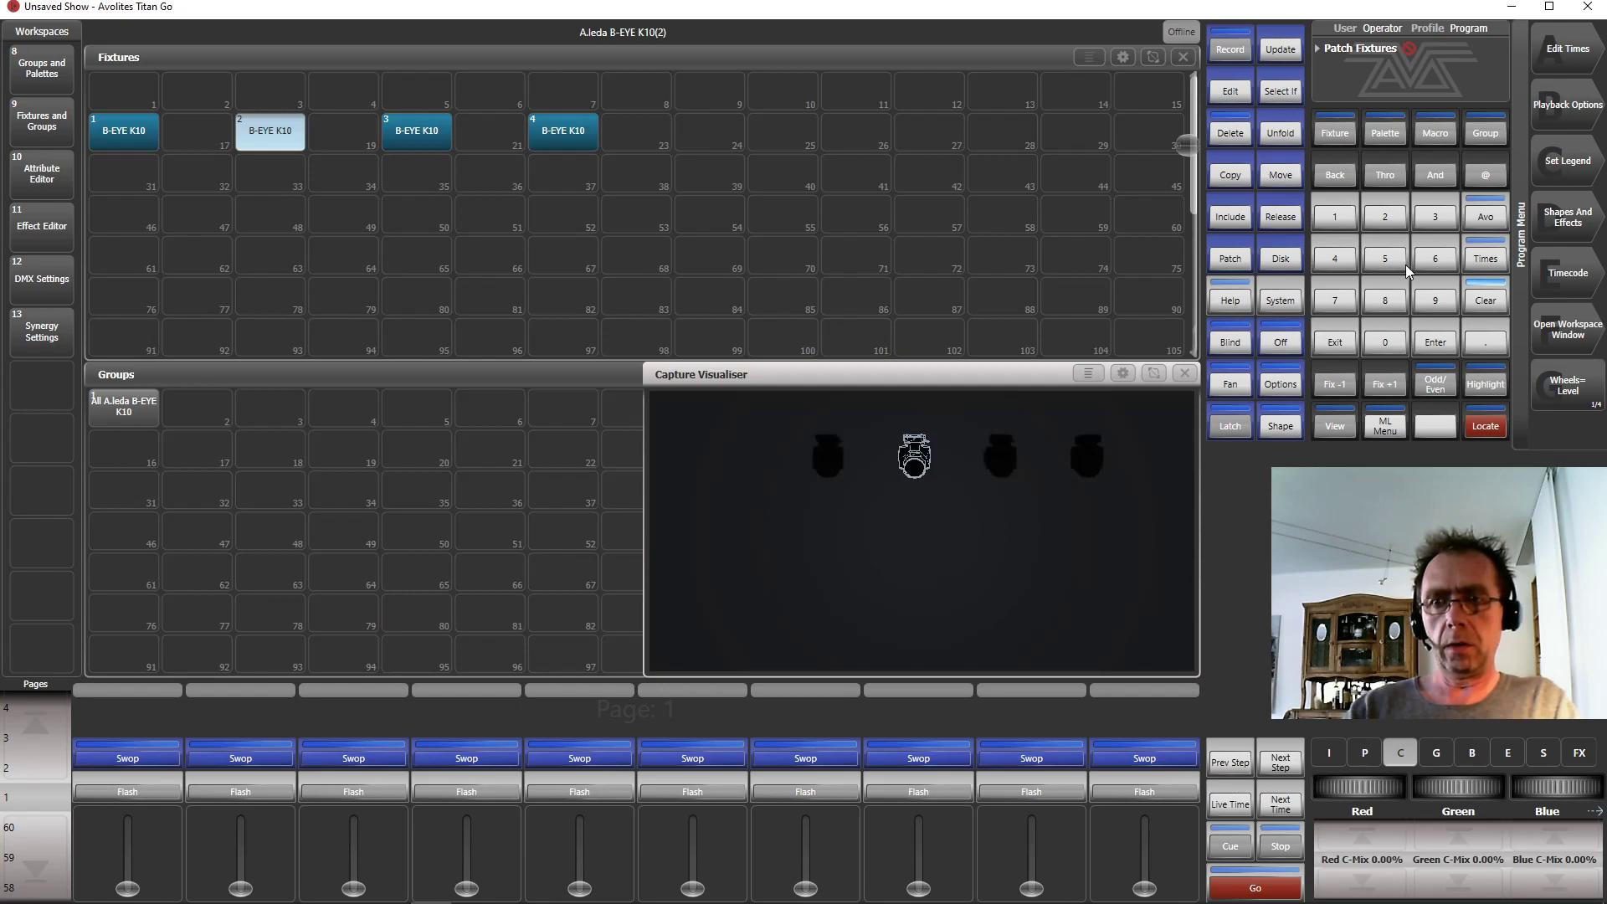
click(1491, 300)
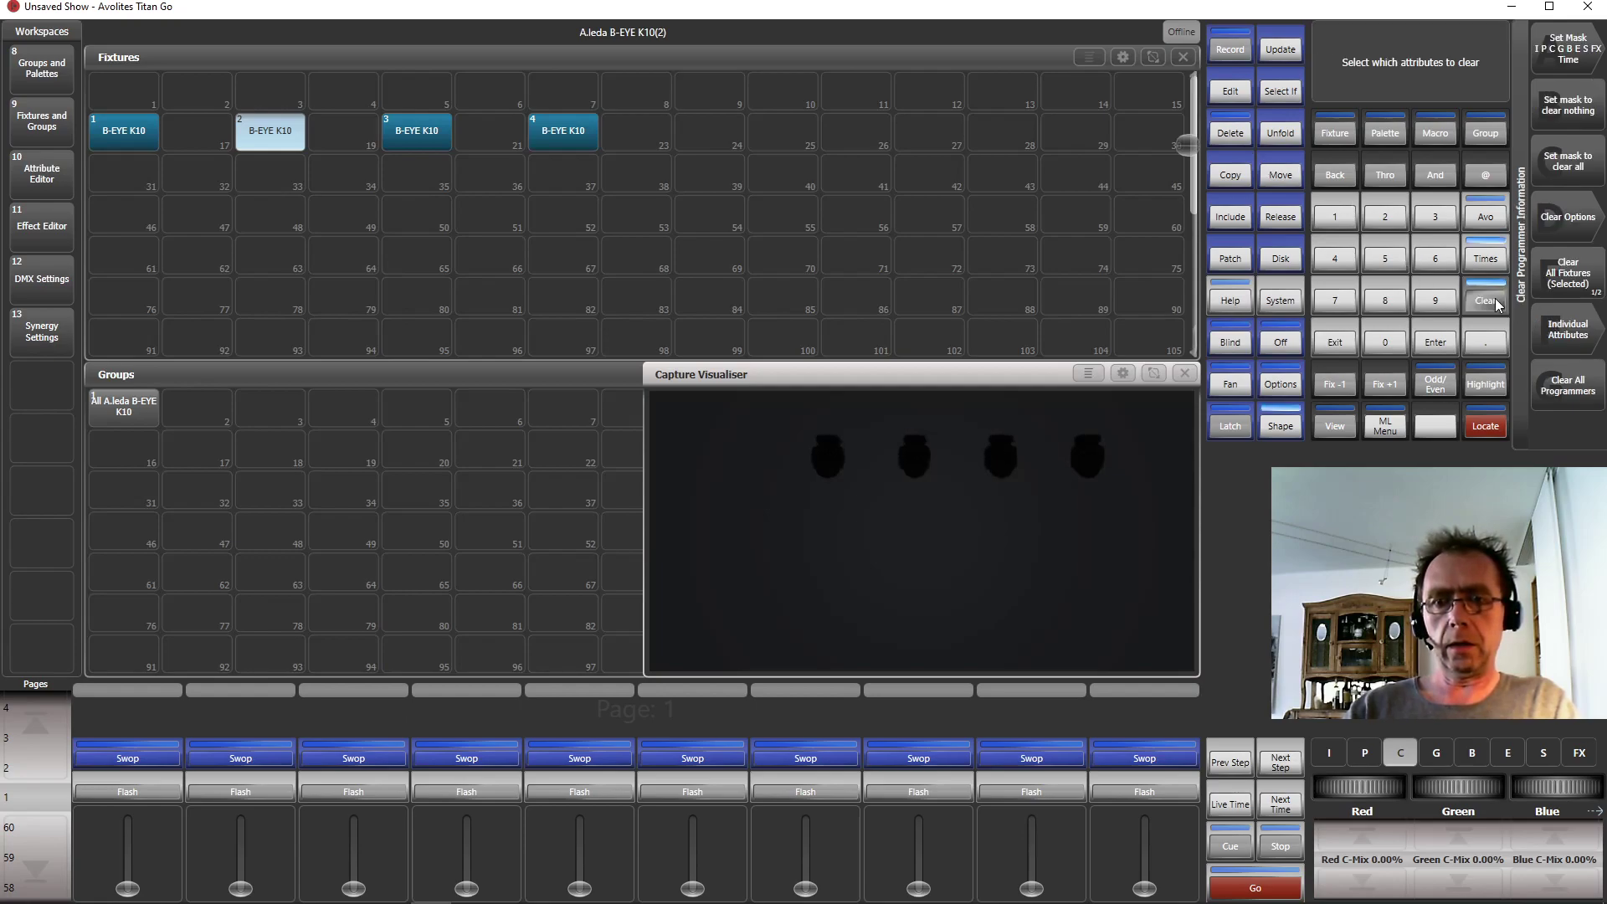
click(1491, 302)
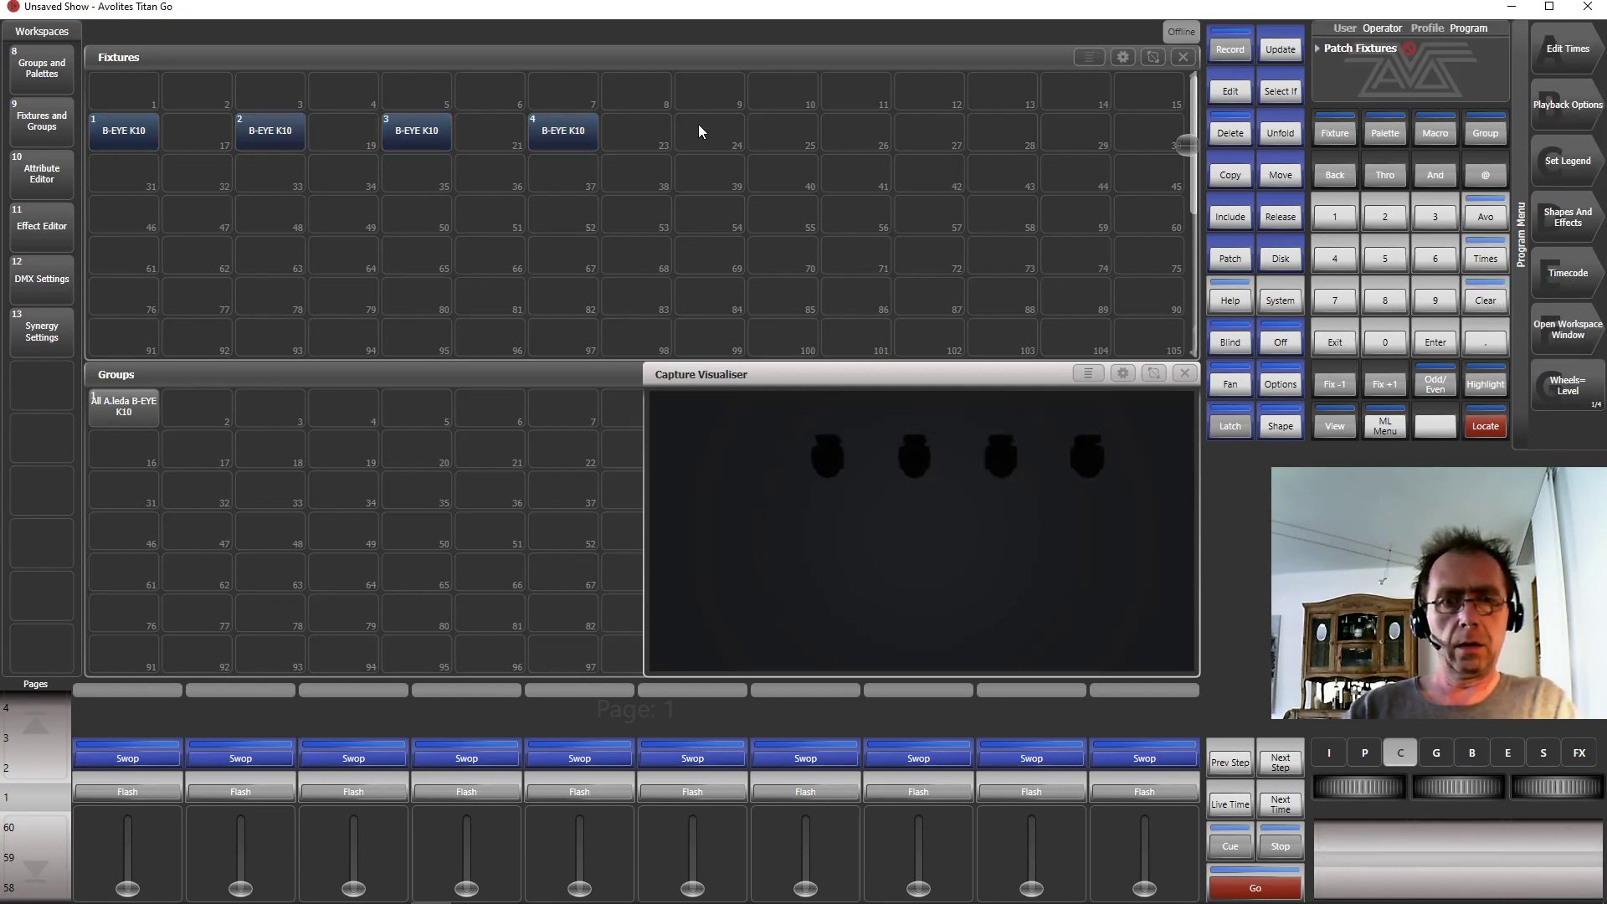
- In the Pixel Mapper options, select the All A.leda B-EYE K10 group
click(1552, 212)
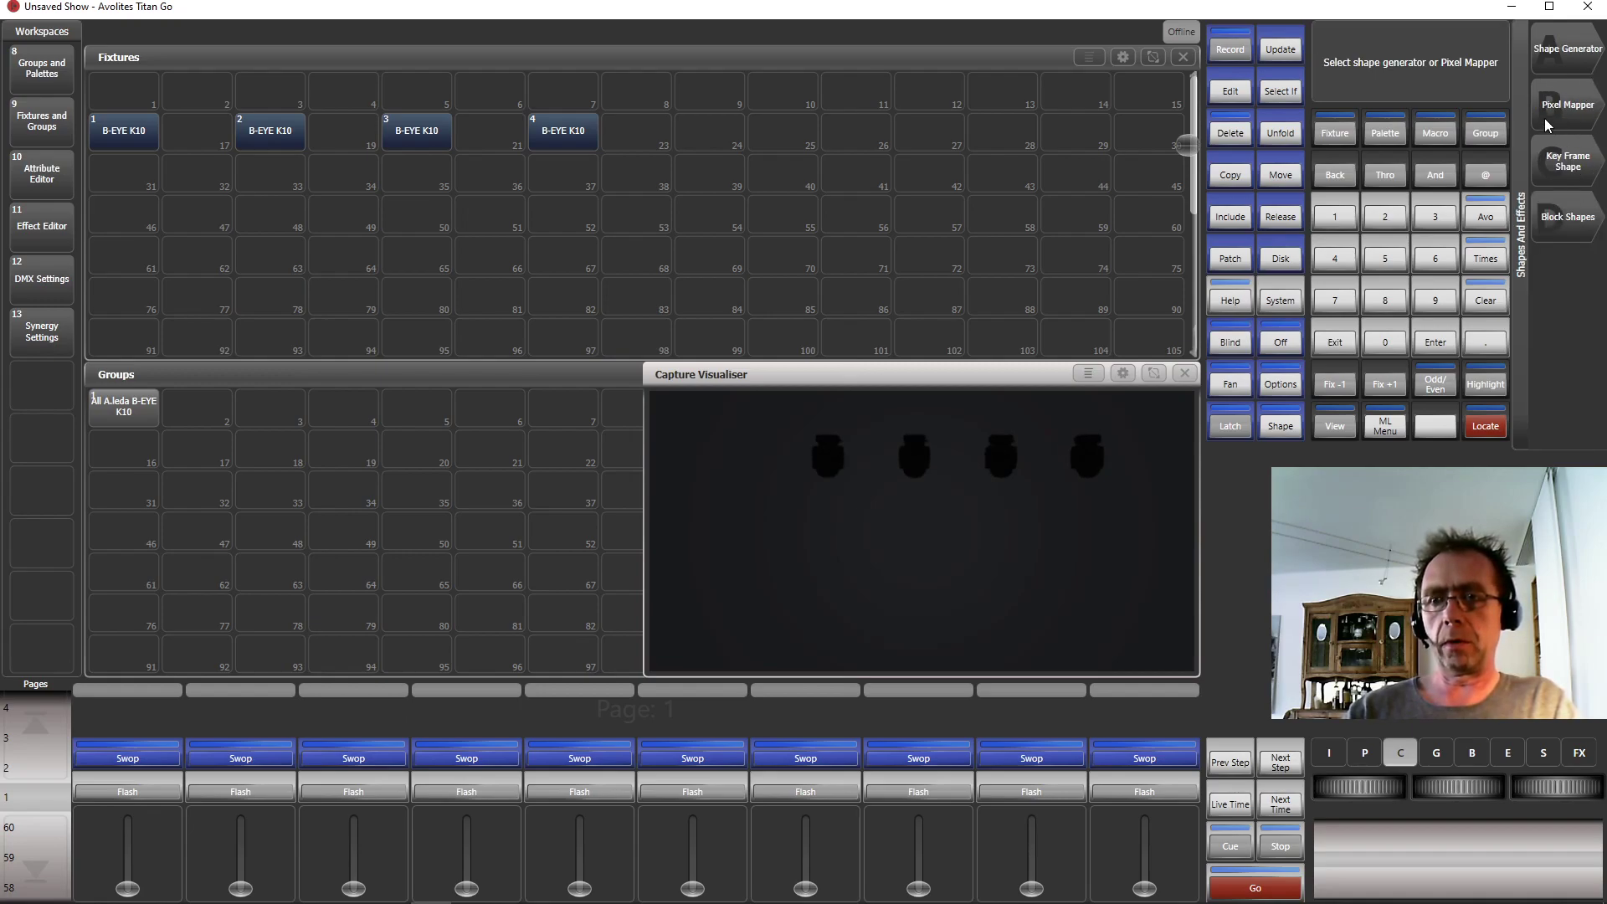
click(1570, 104)
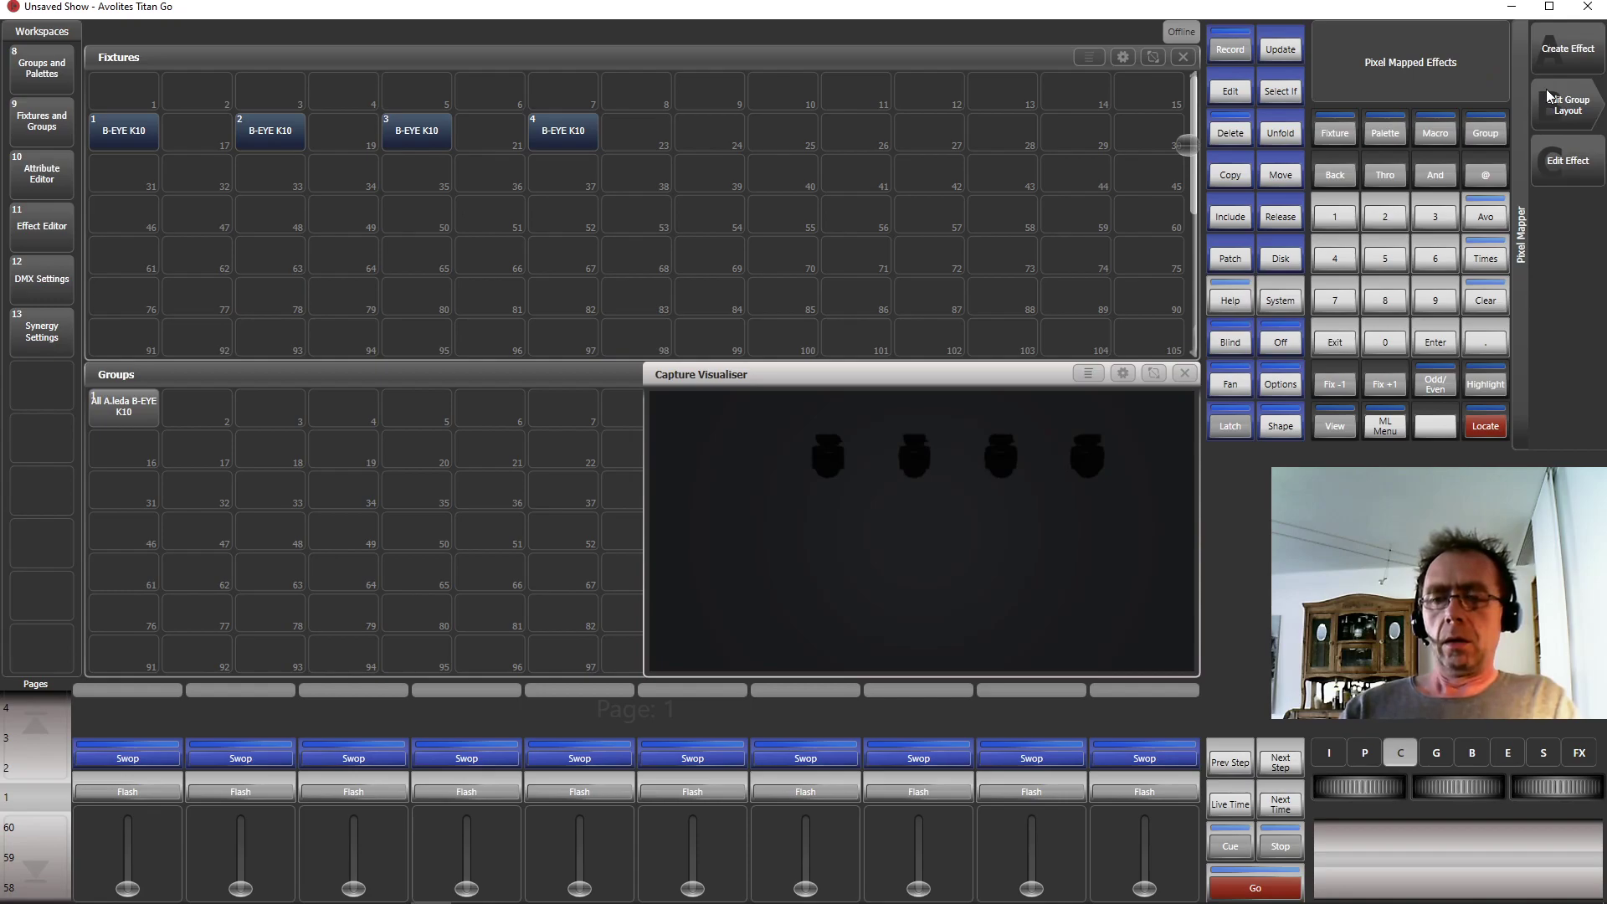
click(119, 405)
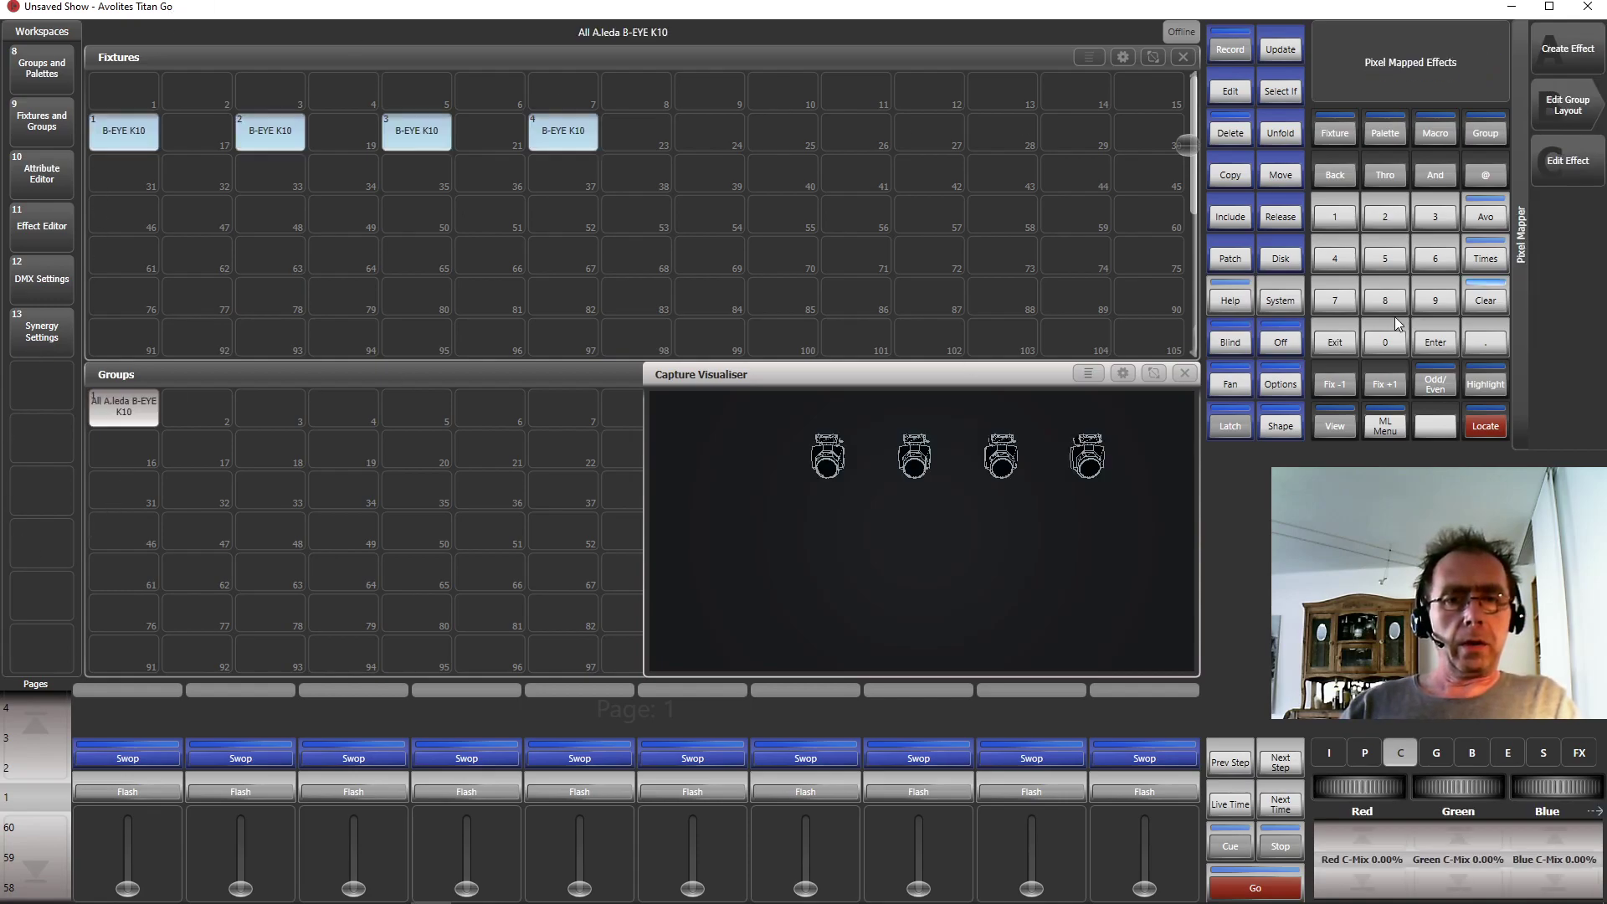
- Create a Pixel Map effect and size its Effect Editor to the top half of the screen
click(1559, 43)
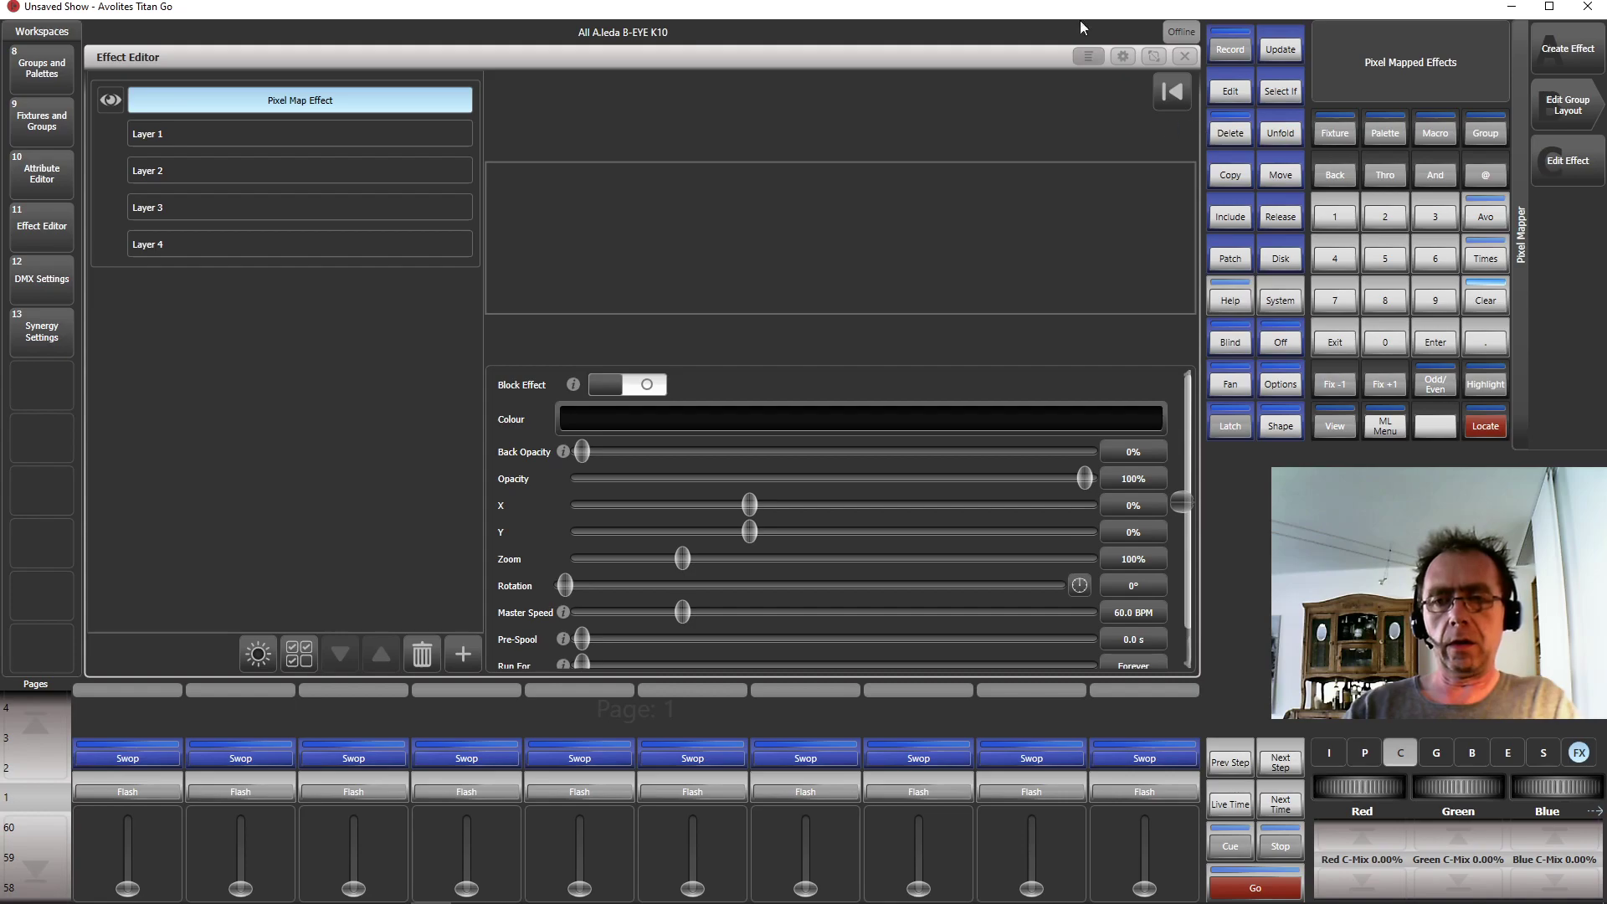
click(1123, 56)
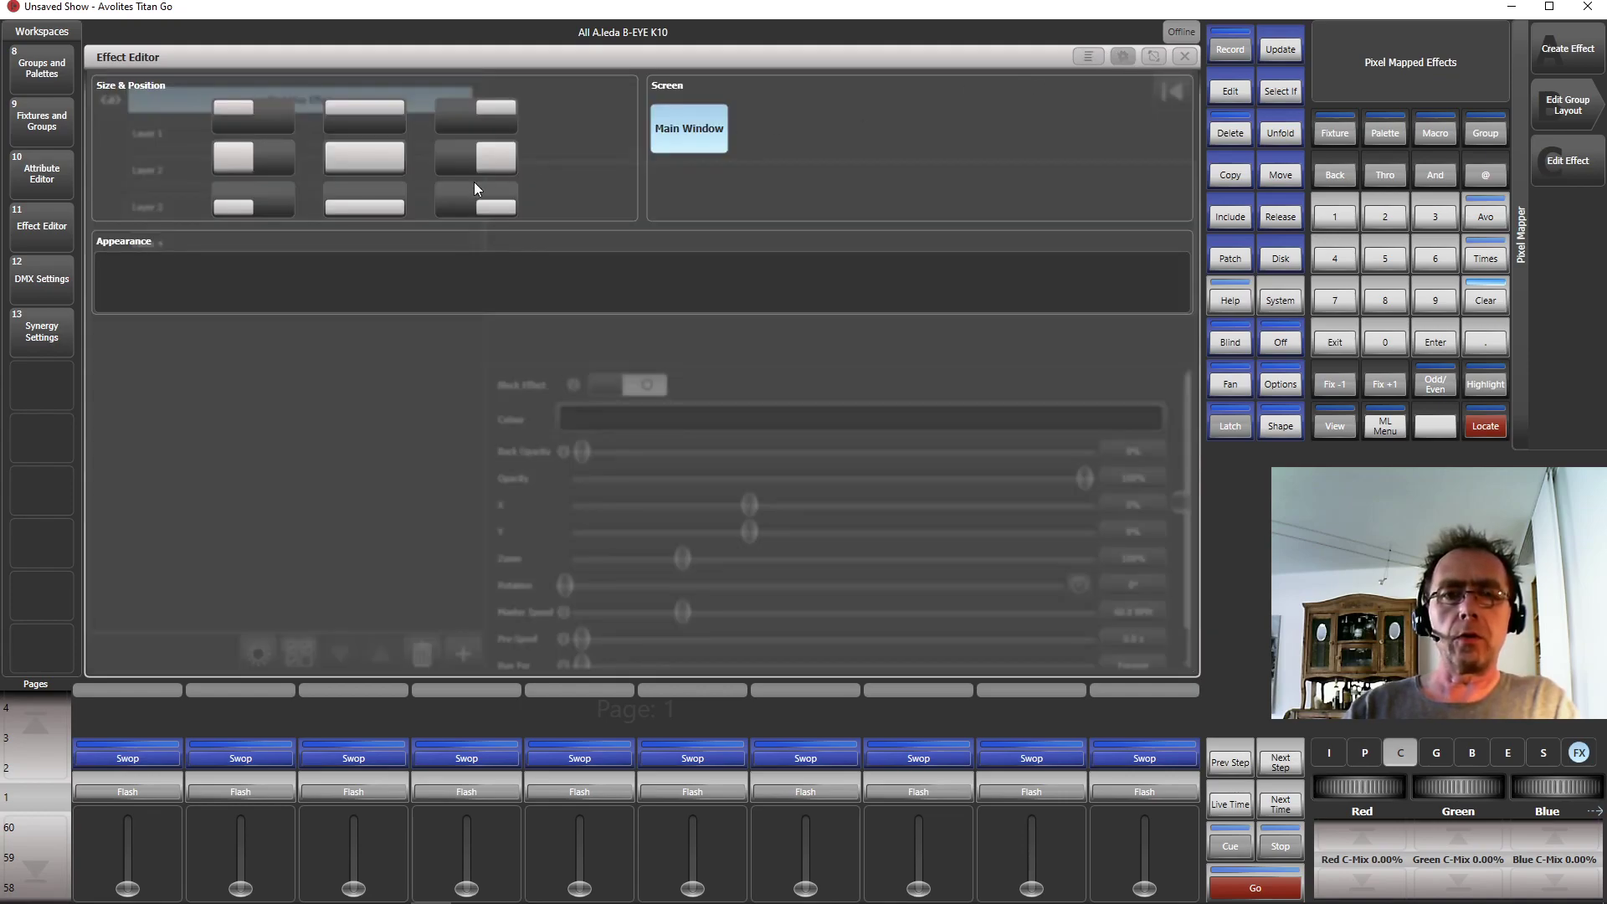
click(348, 109)
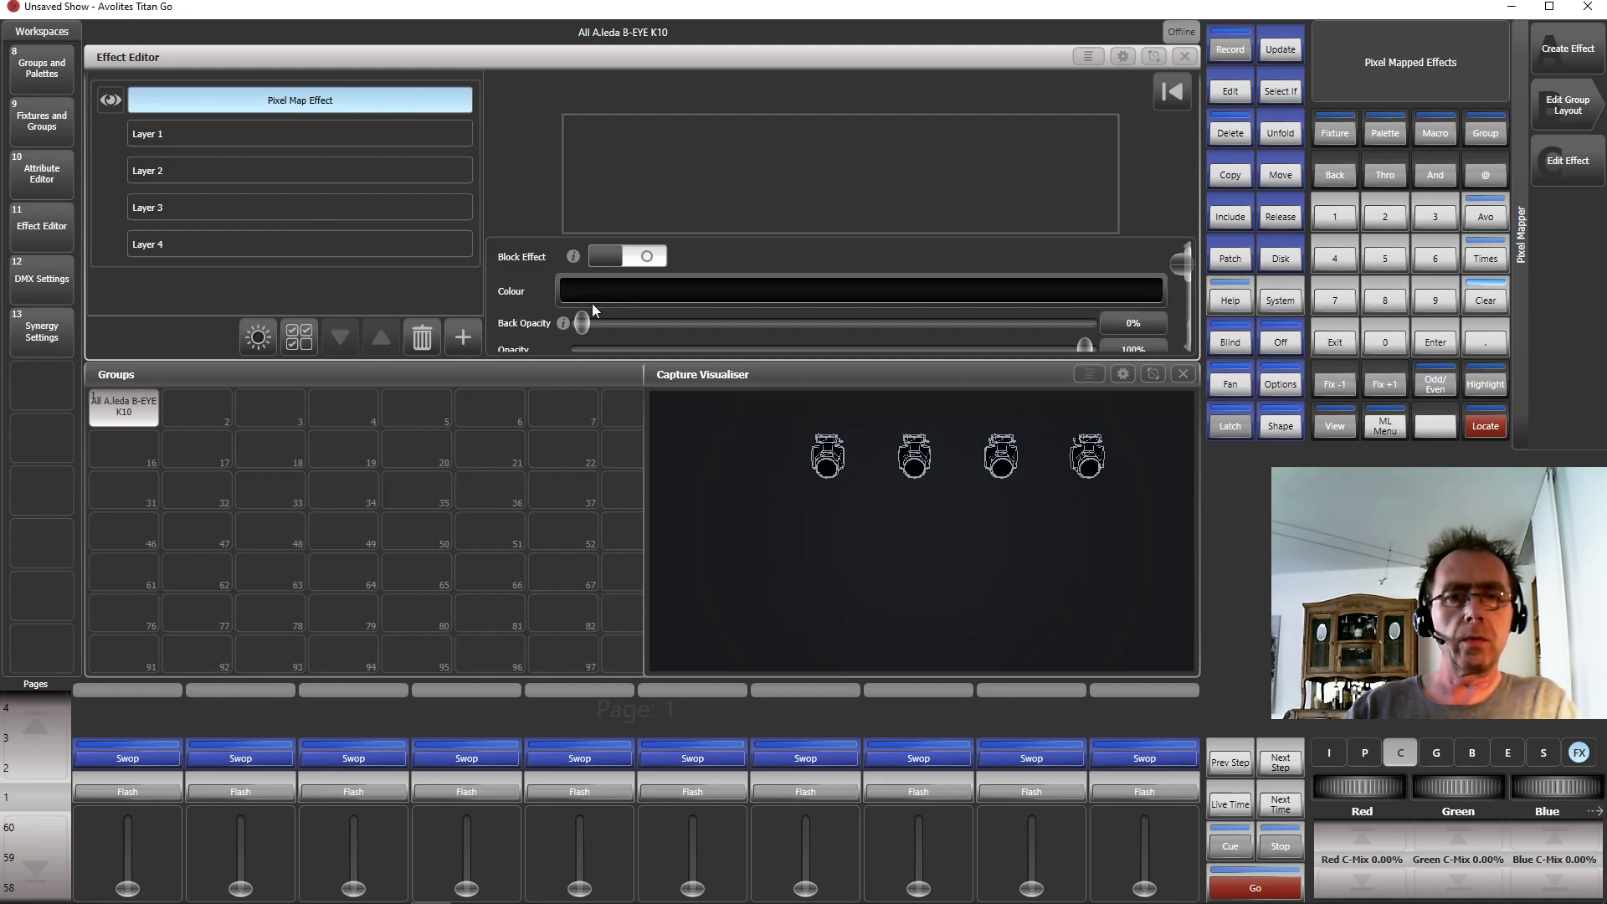
- Add a Block to Layer 1 with live output on, 3% width and X position -3%
click(465, 339)
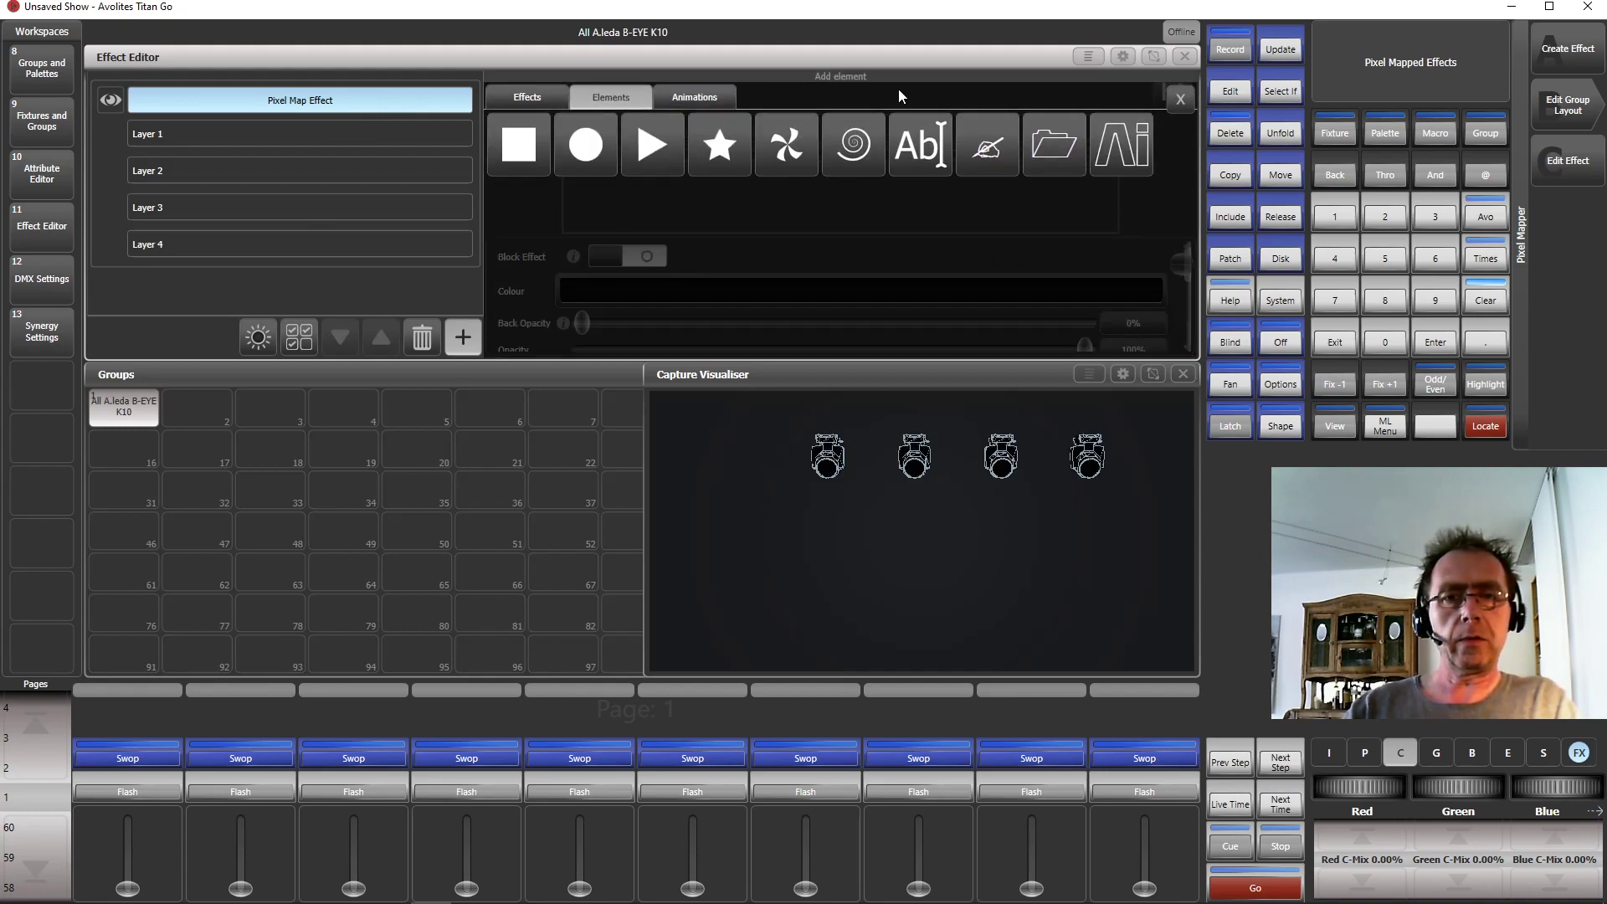
click(527, 146)
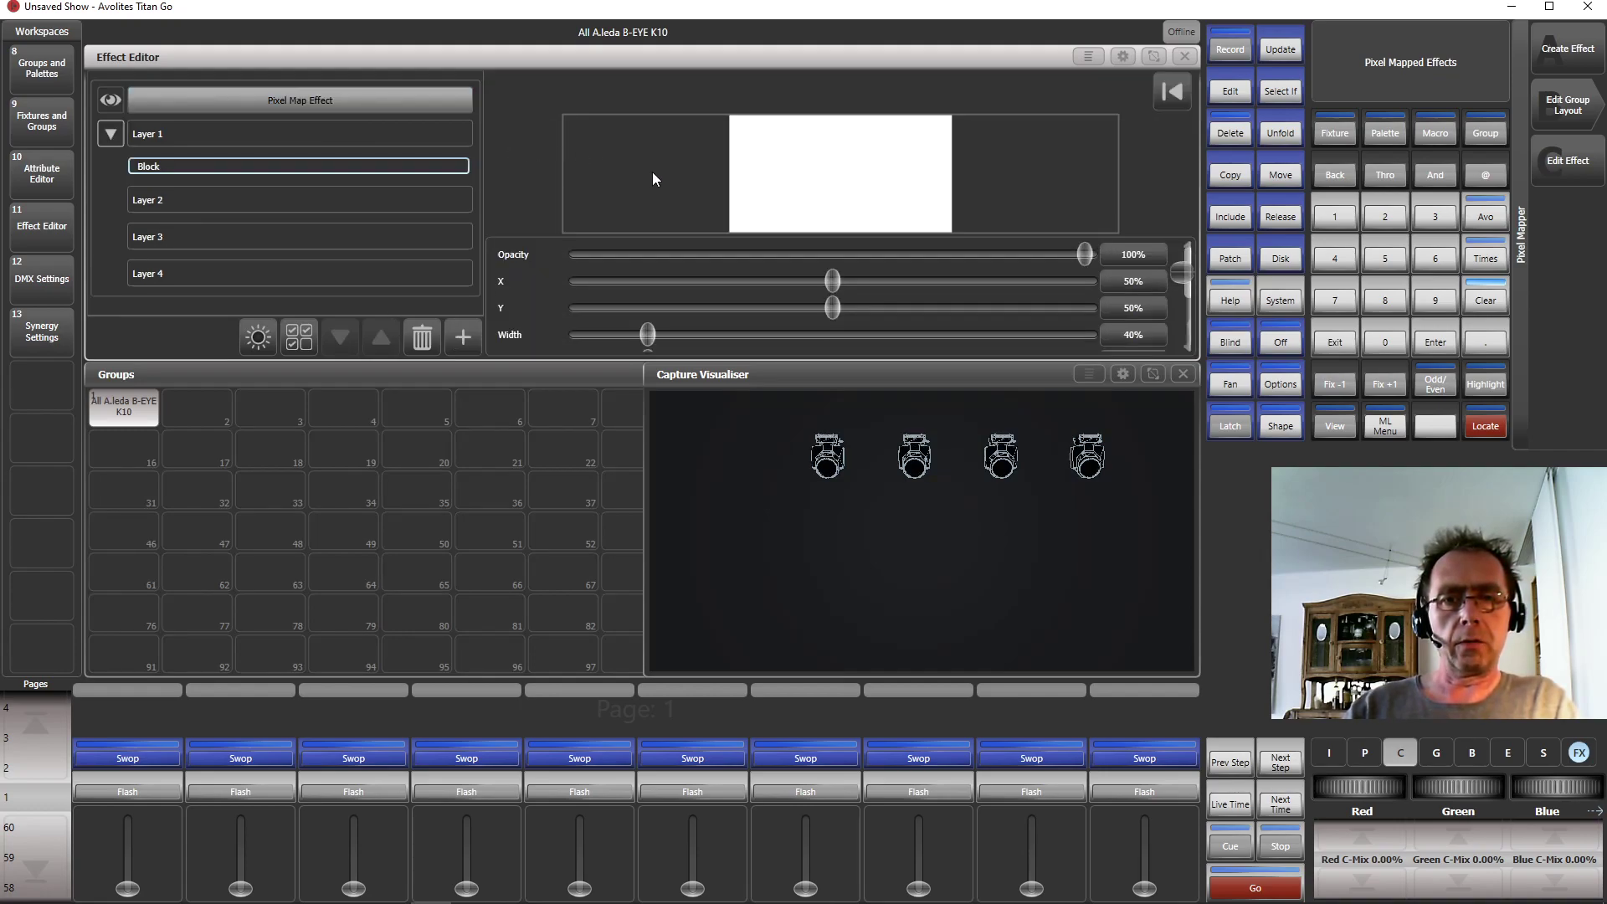
click(259, 339)
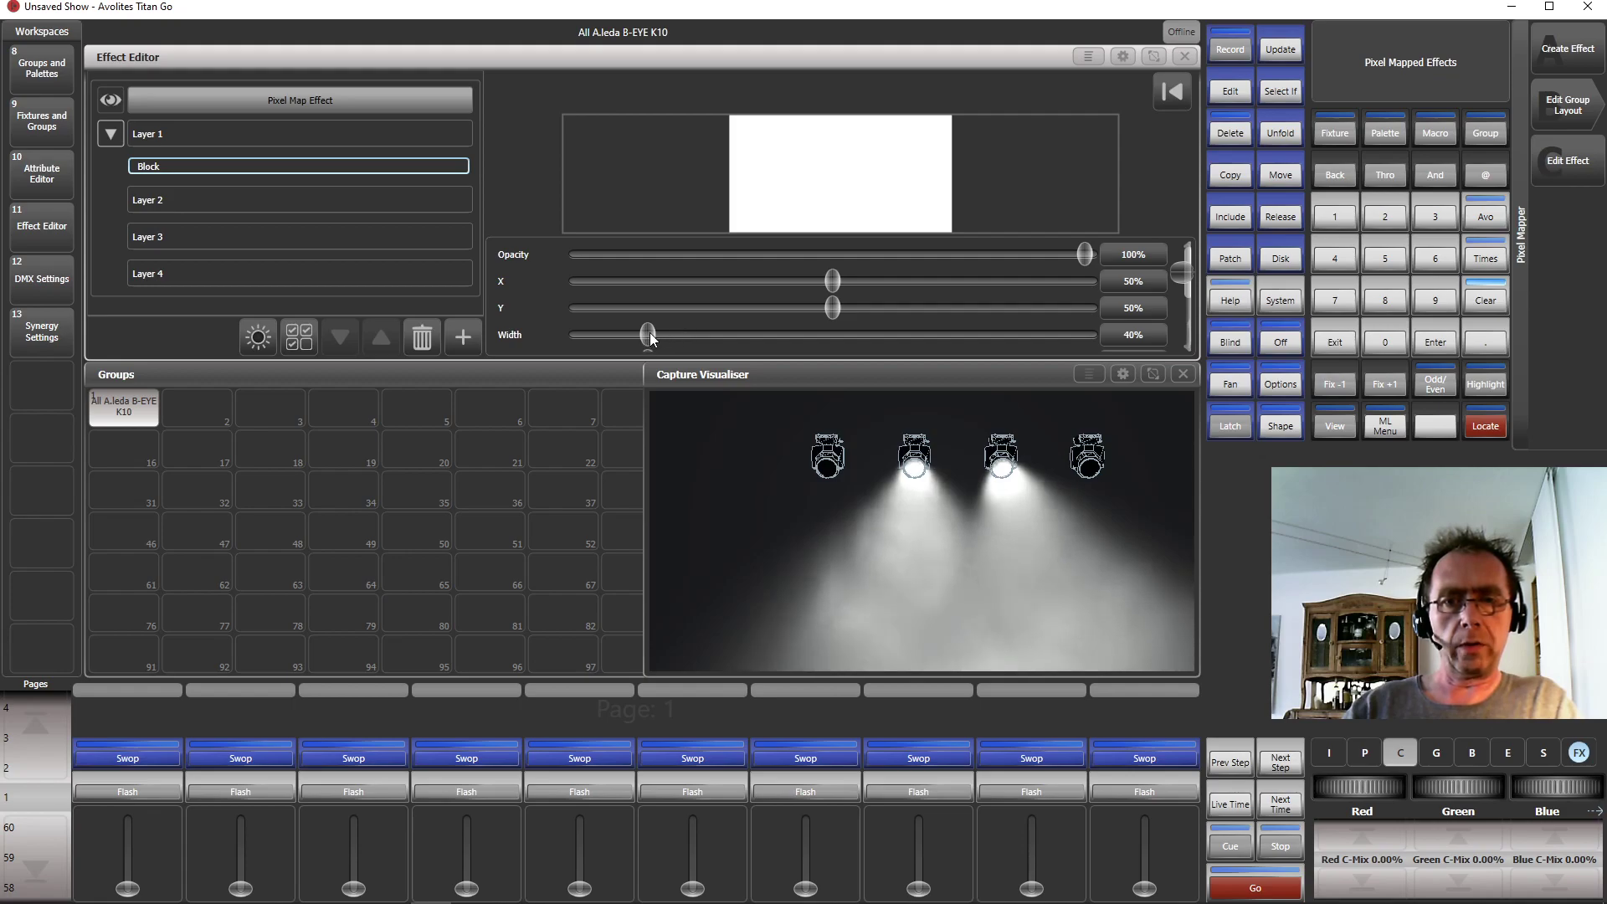
drag(650, 333, 587, 364)
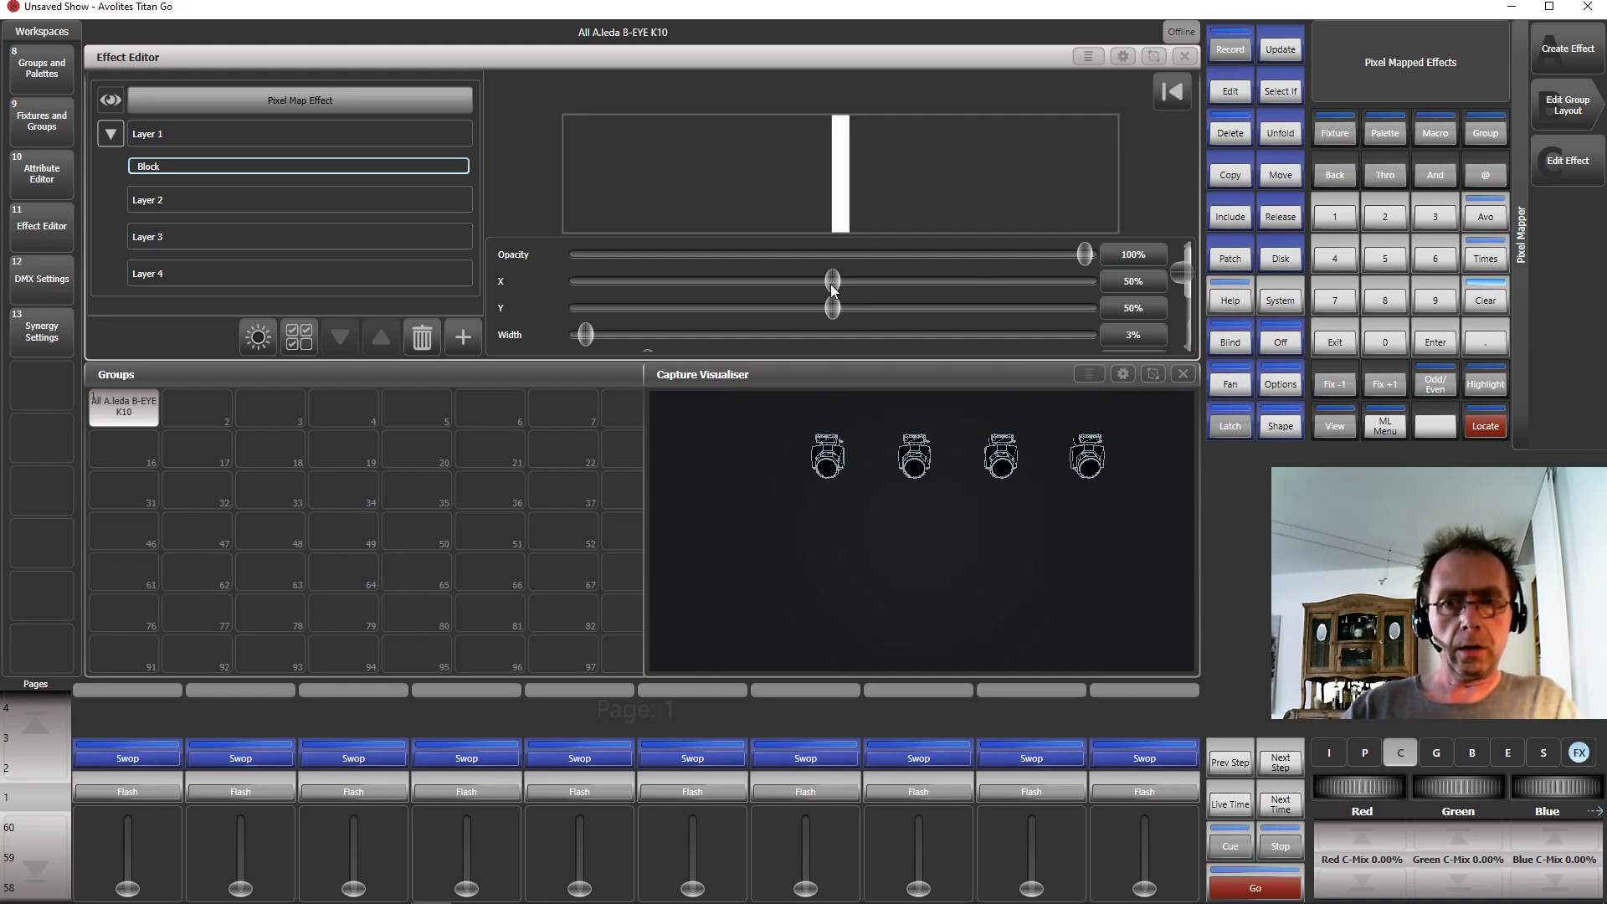
mouse_move(832, 289)
mouse_down()
mouse_move(734, 283)
mouse_move(766, 269)
mouse_move(821, 279)
mouse_move(741, 293)
mouse_move(952, 279)
mouse_move(689, 292)
mouse_move(959, 269)
mouse_move(693, 277)
mouse_up()
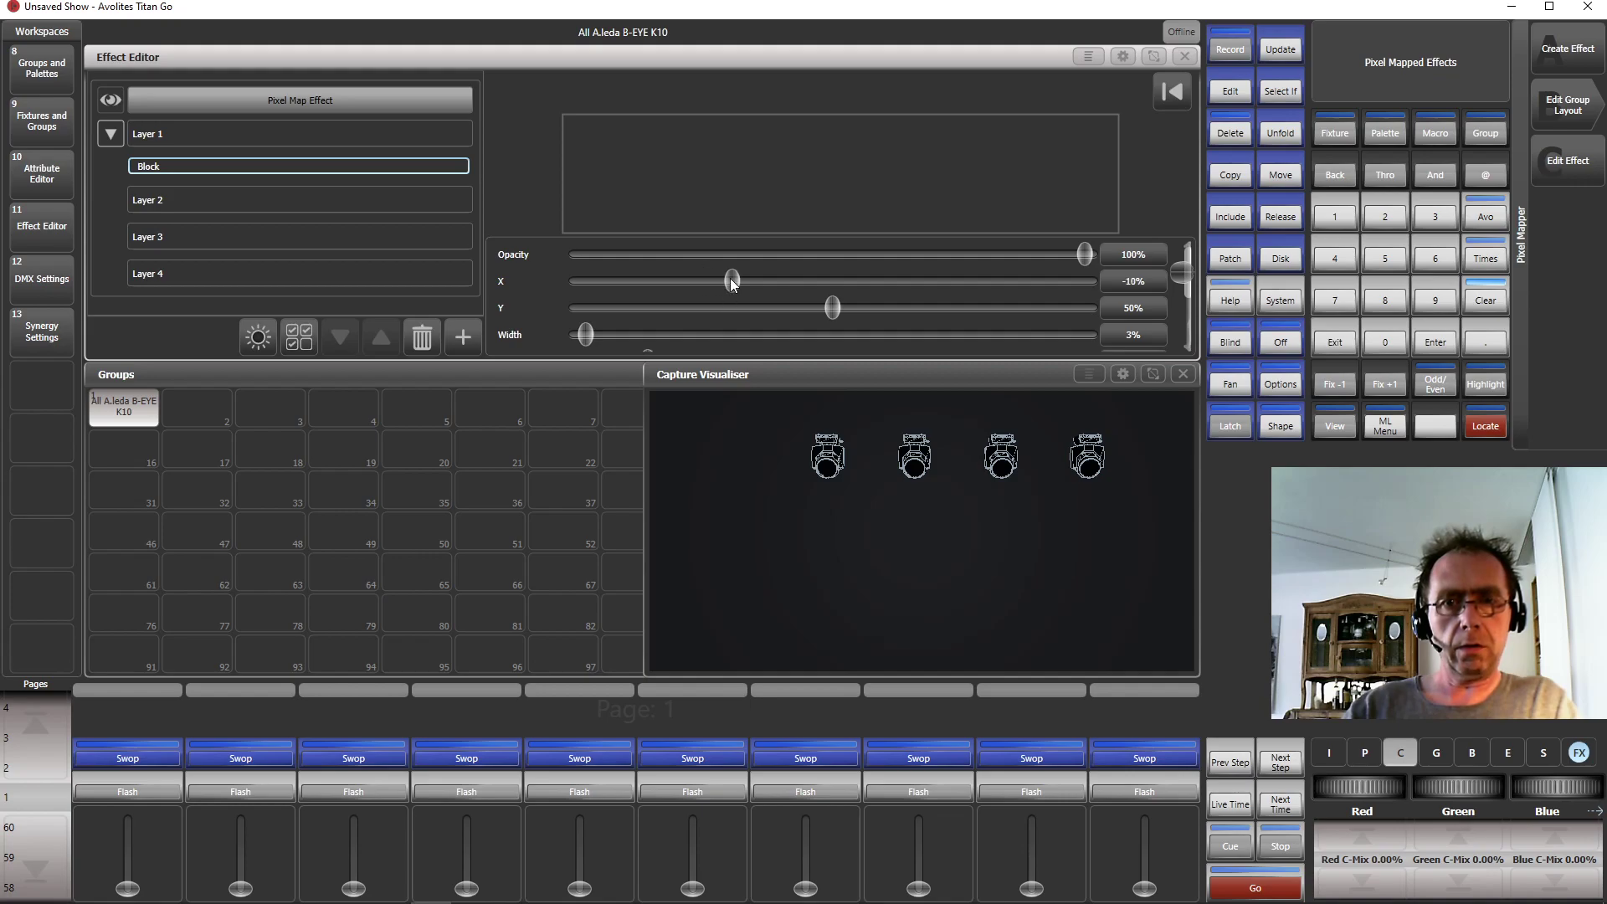
drag(730, 282, 741, 278)
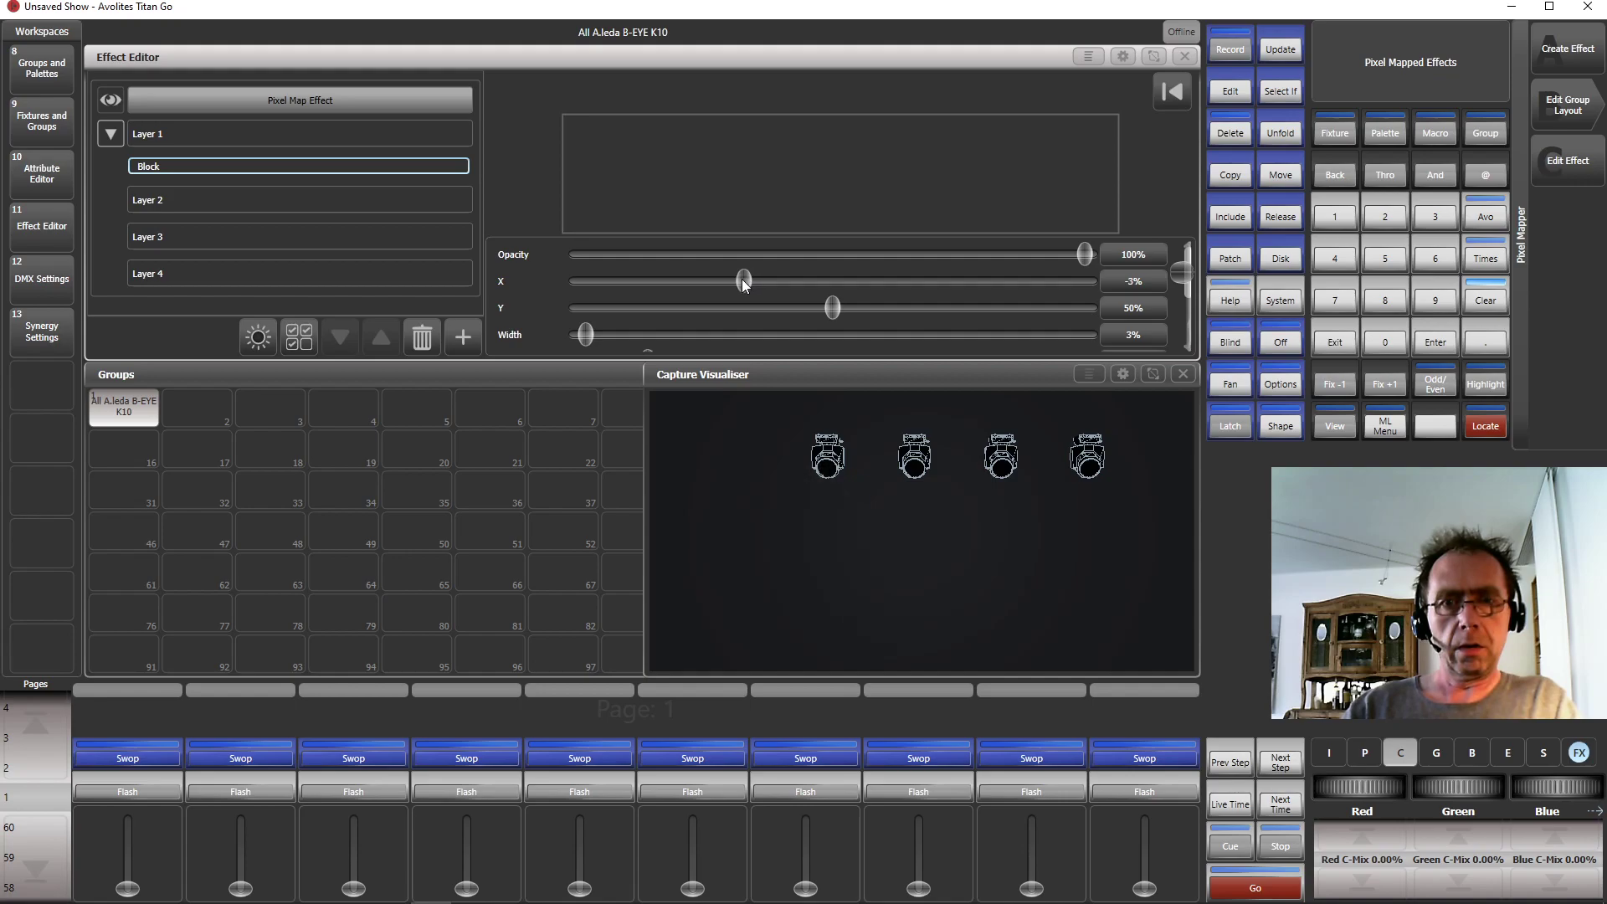
- Give the Block a Linear Movement Animation so its bar sweeps across the K10s
click(462, 336)
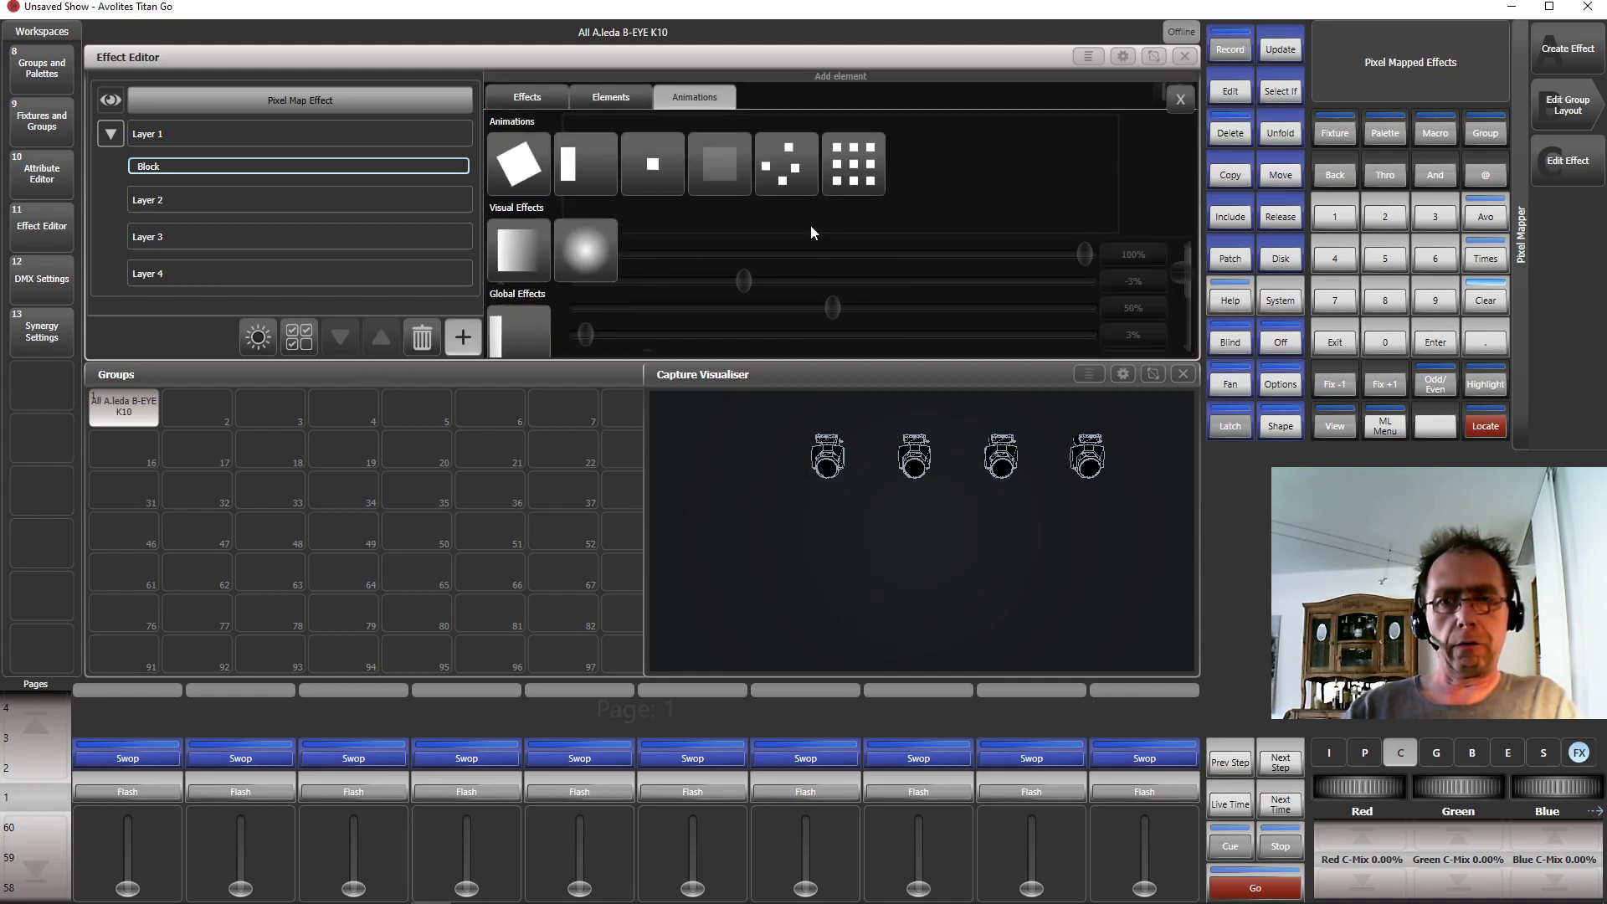
click(586, 159)
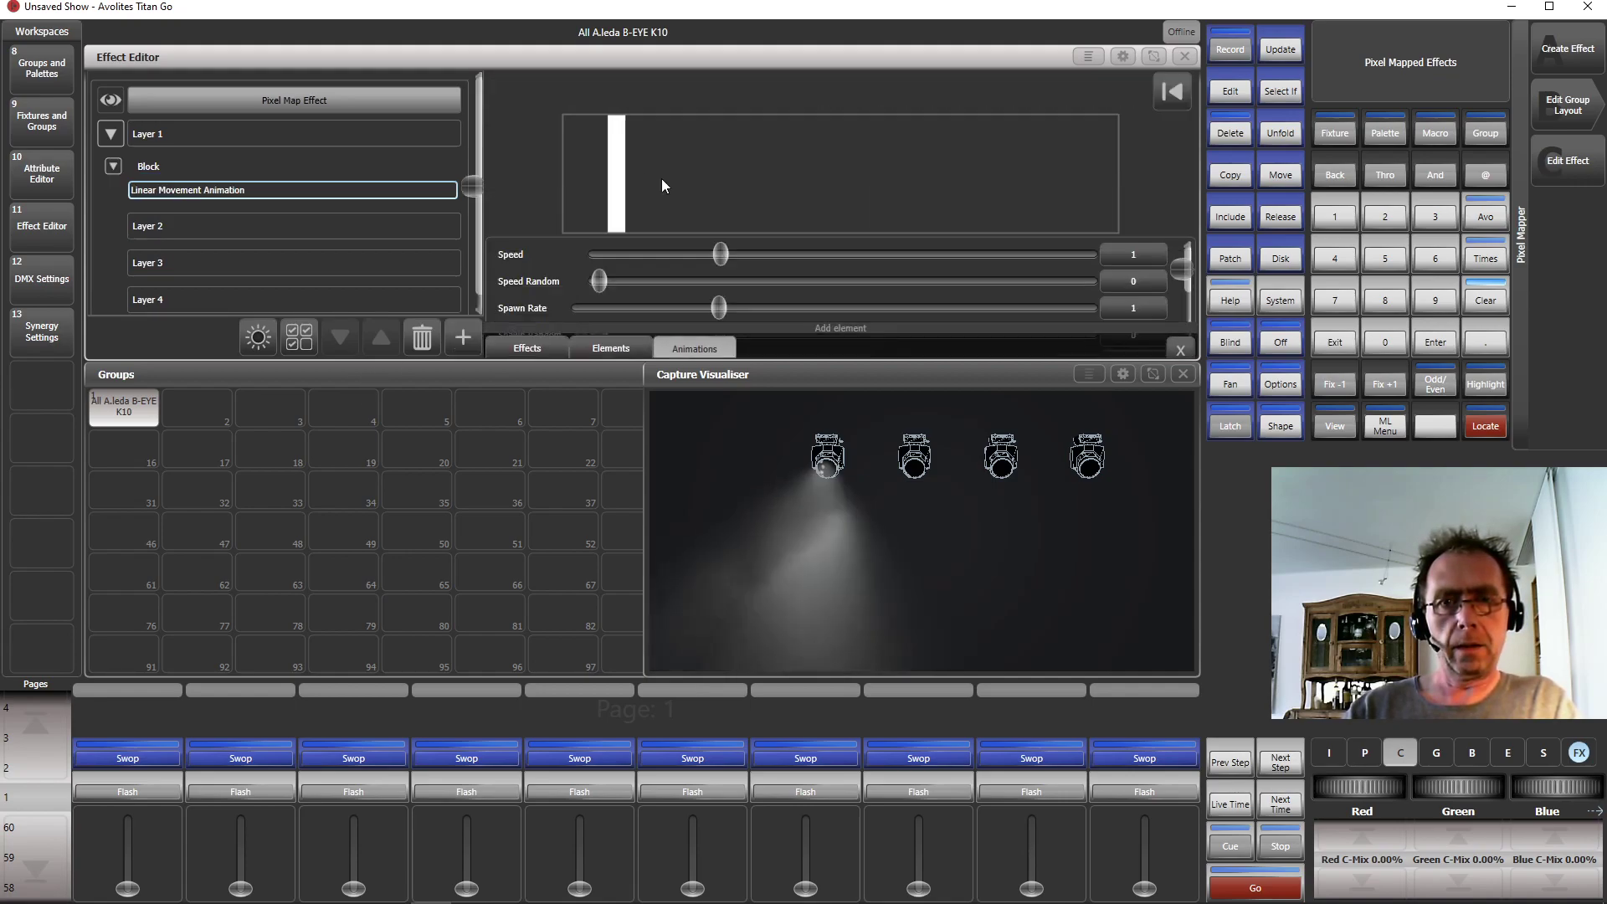